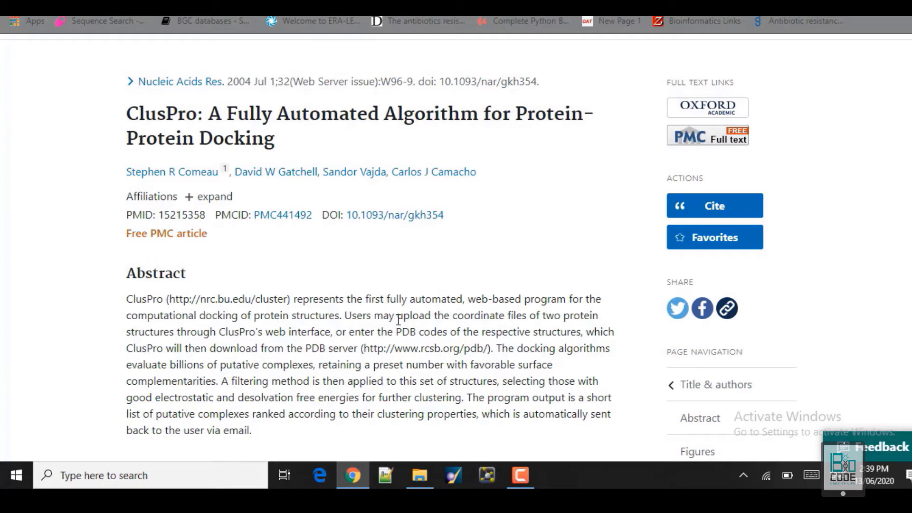
Highlight the abstract sentences on uploading coordinate files, downloading from PDB, and docking algorithms.
drag(345, 316, 593, 332)
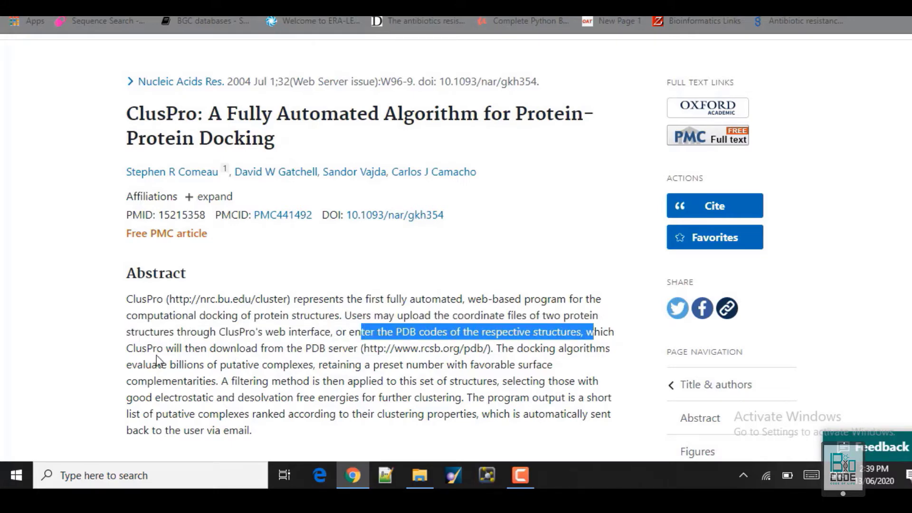
drag(128, 348, 500, 348)
click(501, 348)
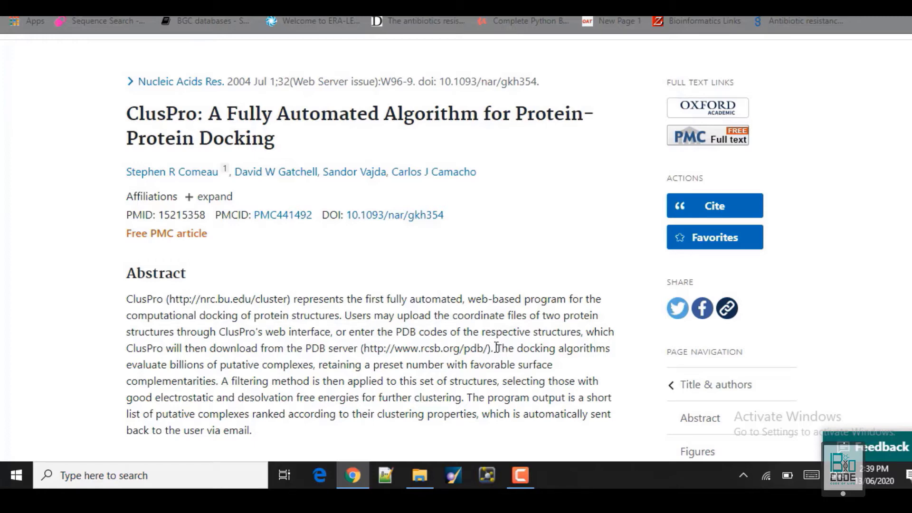
drag(496, 349, 224, 386)
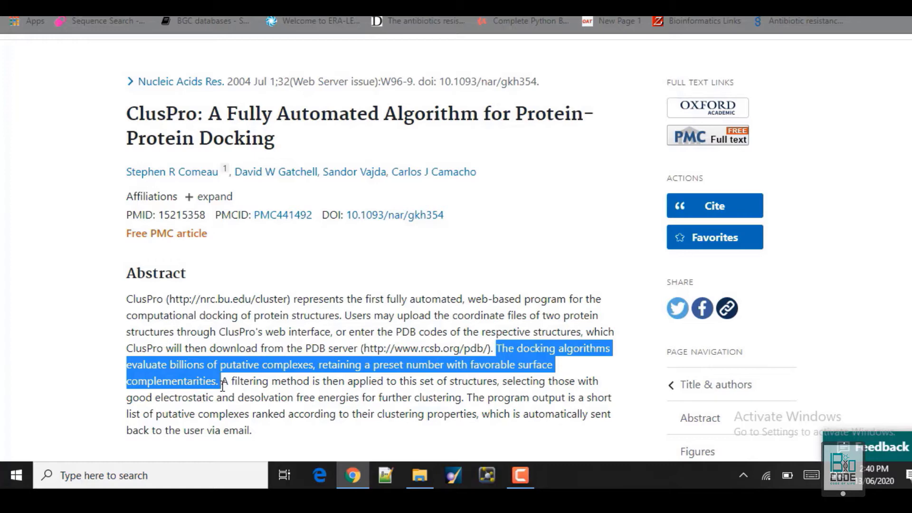
drag(224, 383, 363, 386)
click(364, 388)
Highlight the abstract passages on filtering, electrostatic and desolvation energies, program output, and putative complexes.
drag(503, 381, 220, 381)
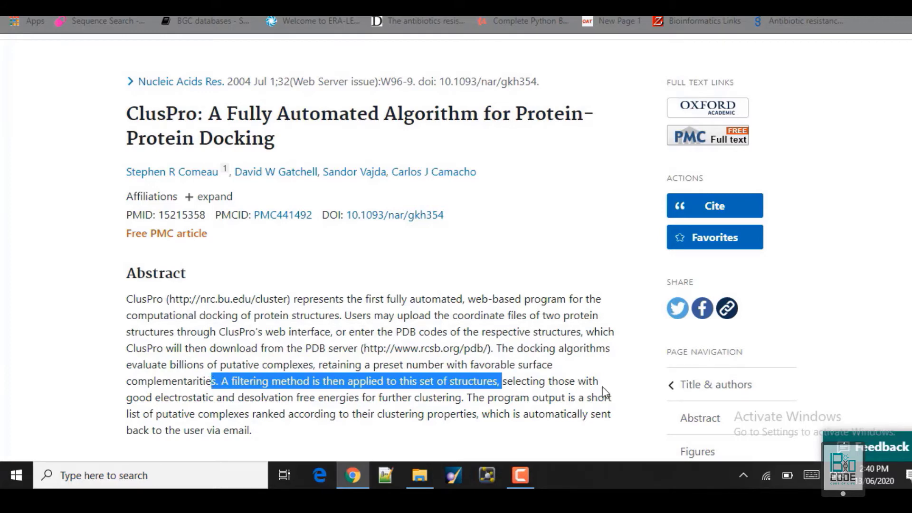
drag(126, 398, 455, 399)
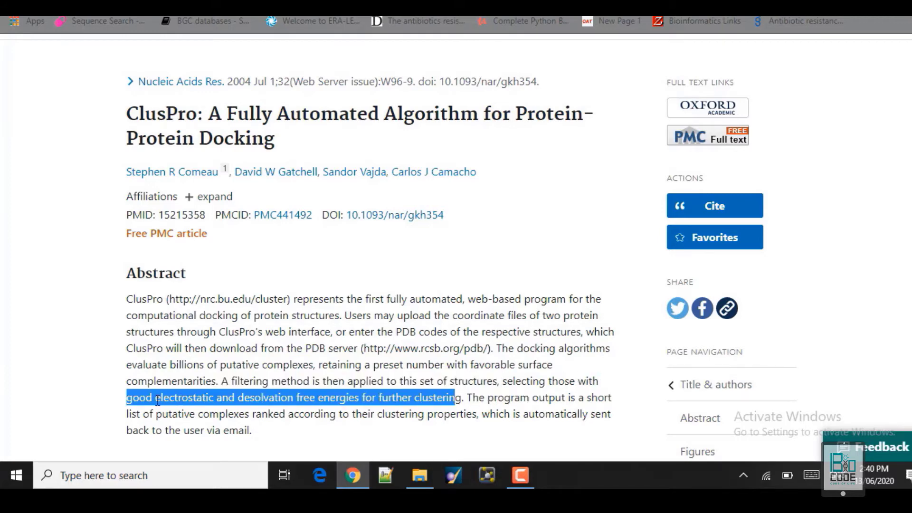
click(275, 400)
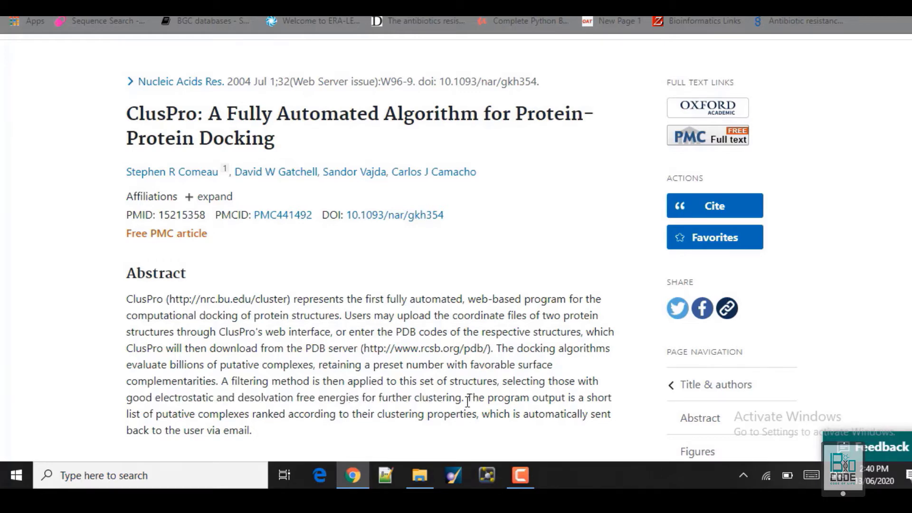
drag(467, 401, 251, 417)
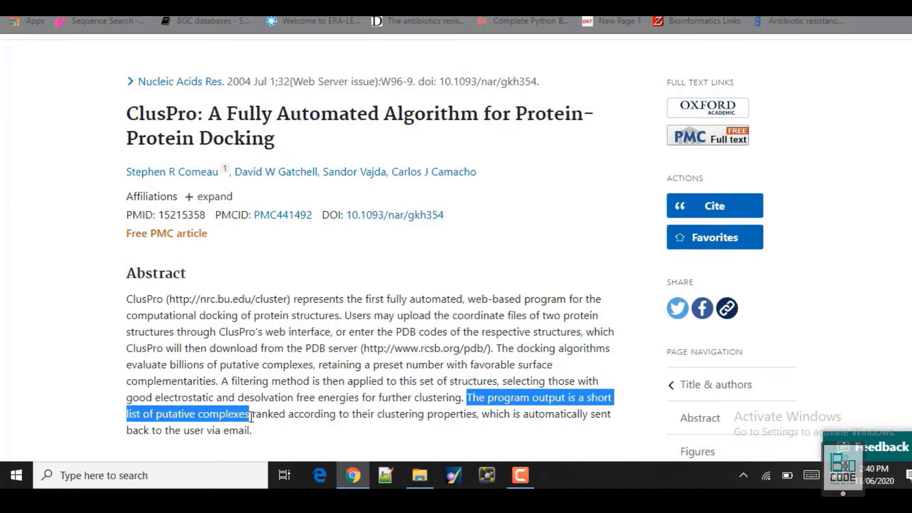
click(152, 418)
drag(154, 414, 418, 414)
click(283, 414)
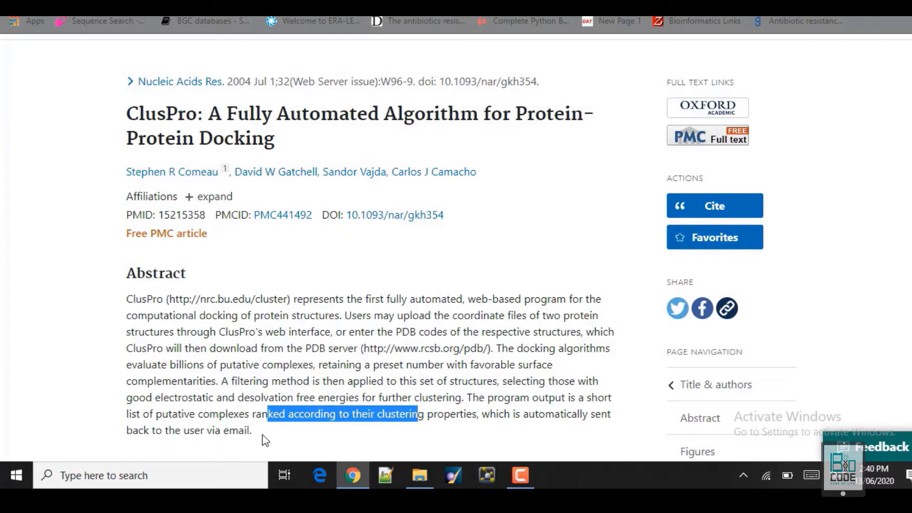
Highlight the entire abstract and the paper title, then open the ClusPro - Boston University search result.
drag(251, 430, 114, 309)
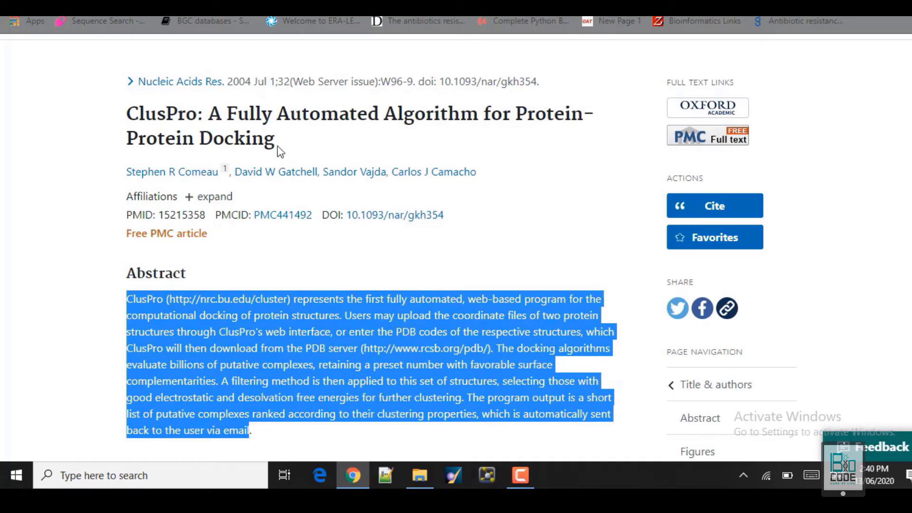
drag(279, 146, 126, 117)
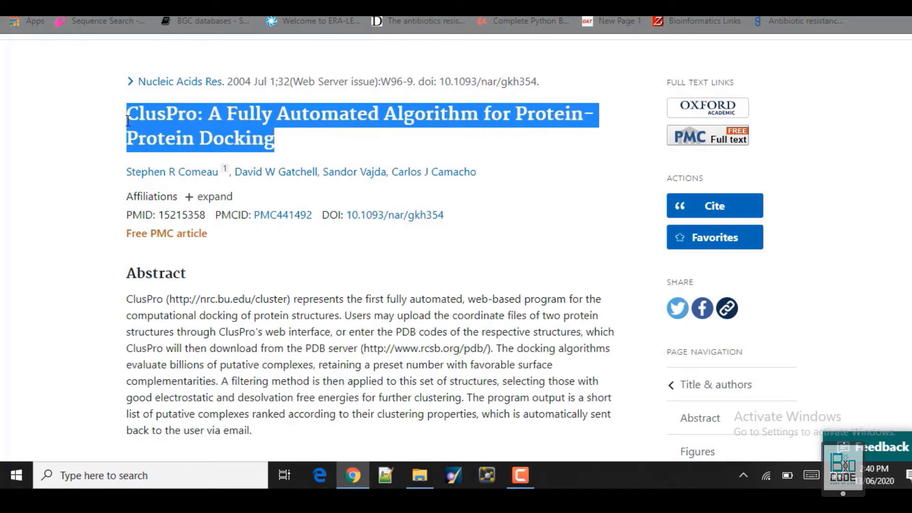
click(341, 142)
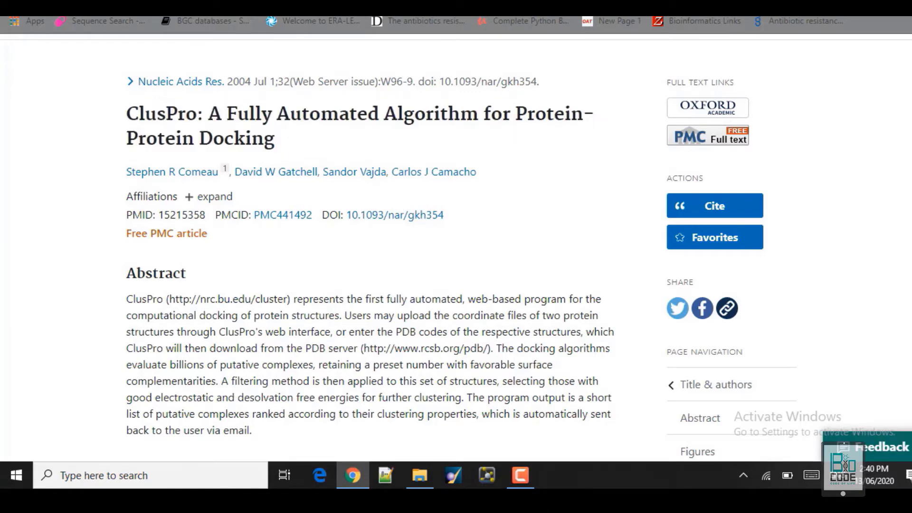
click(717, 2)
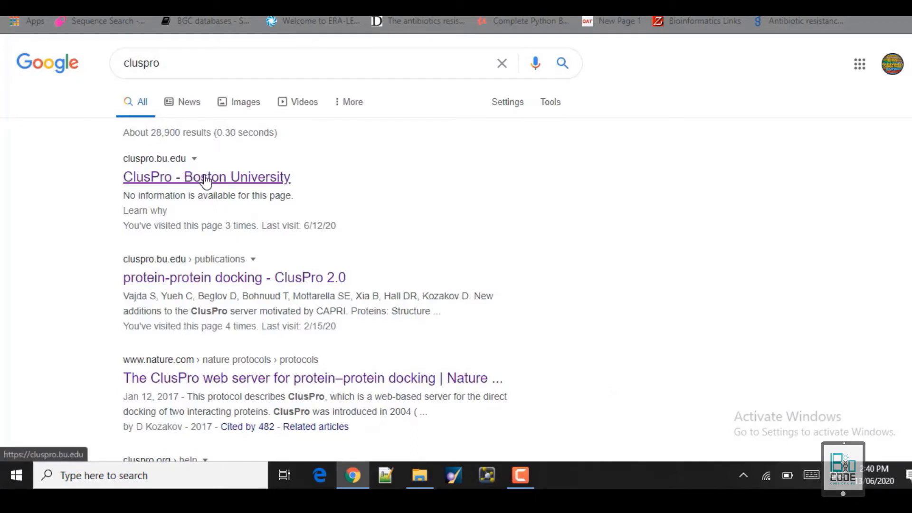
click(205, 179)
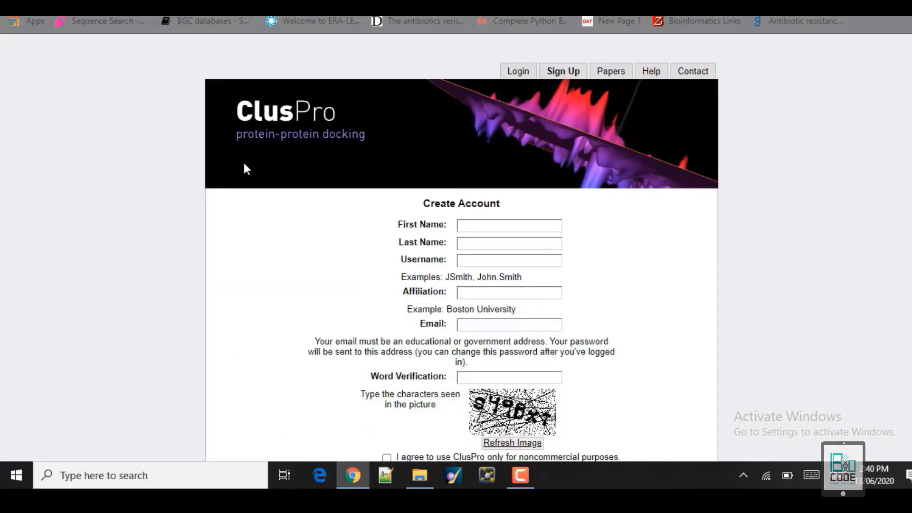
Look over the ClusPro login page, then return to the Create Account form.
click(519, 76)
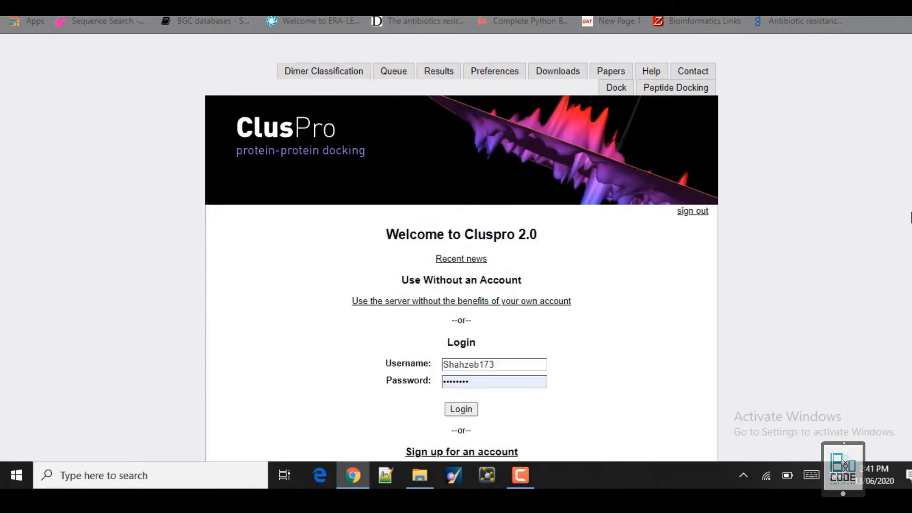
scroll(461, 247, down, 3)
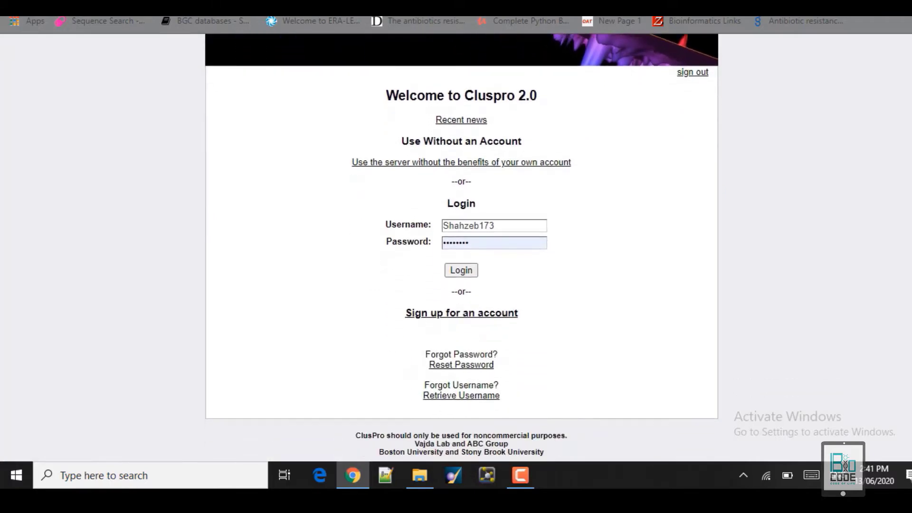
scroll(432, 296, up, 3)
scroll(432, 296, down, 3)
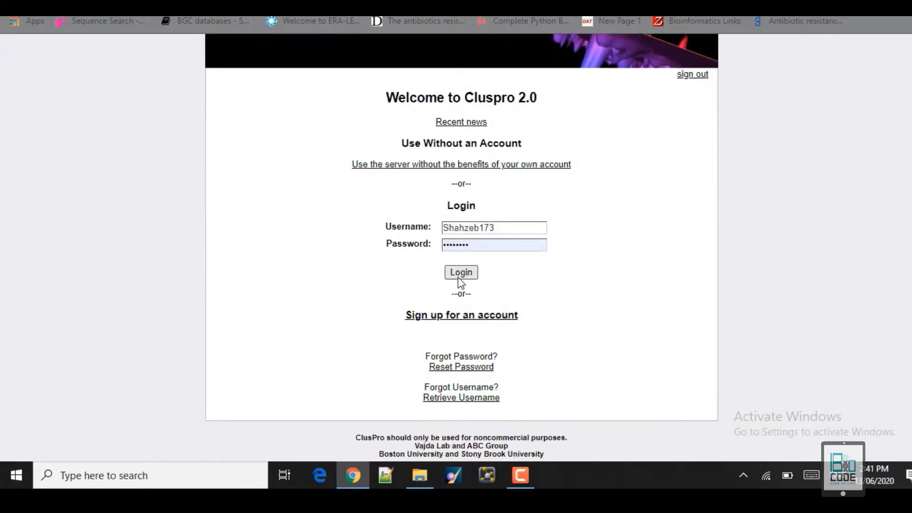
key(ctrl+Tab)
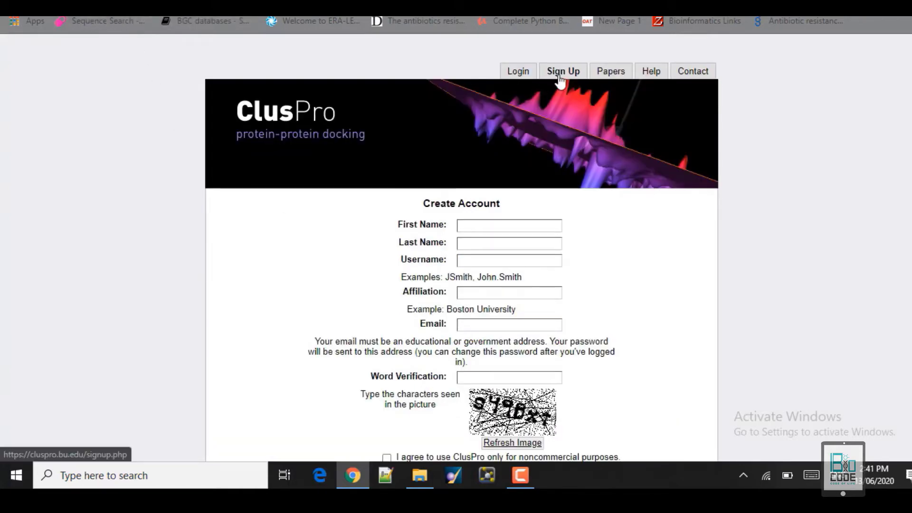
Autofill the name, affiliation and username from saved details, leaving the e-mail field empty.
click(474, 223)
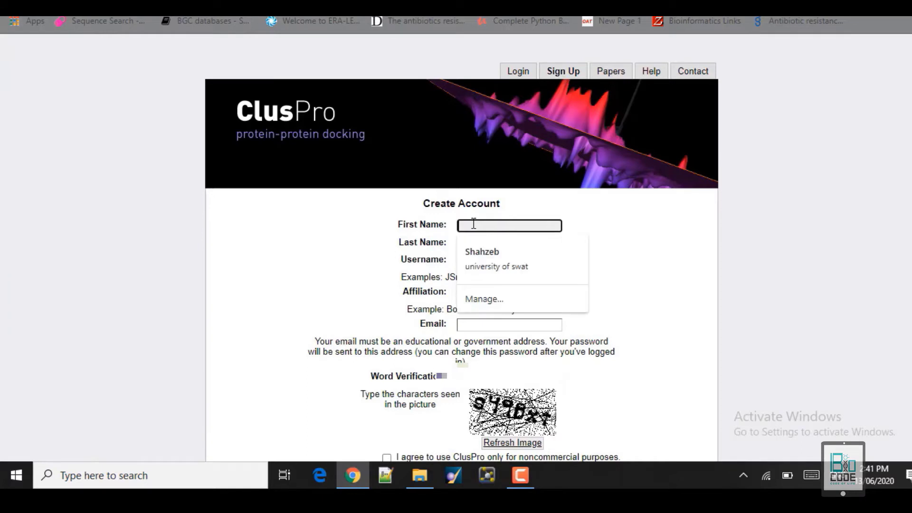
click(474, 253)
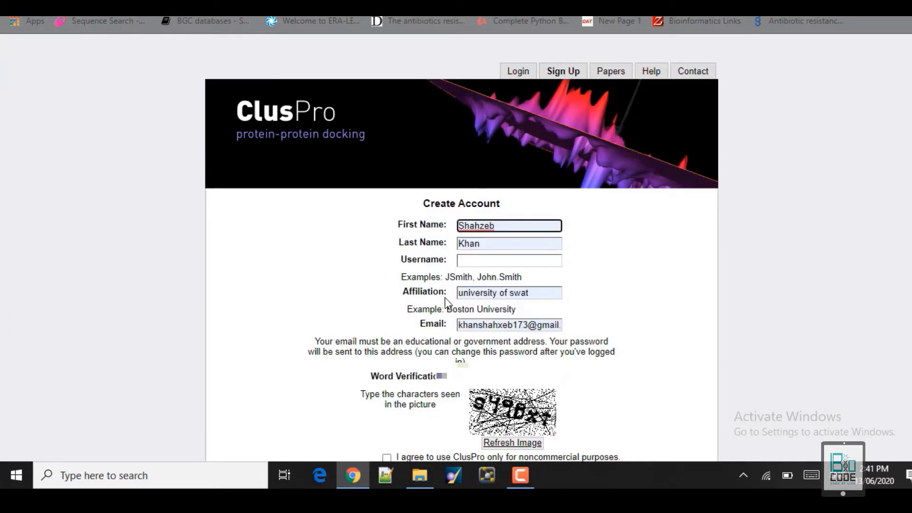
click(472, 260)
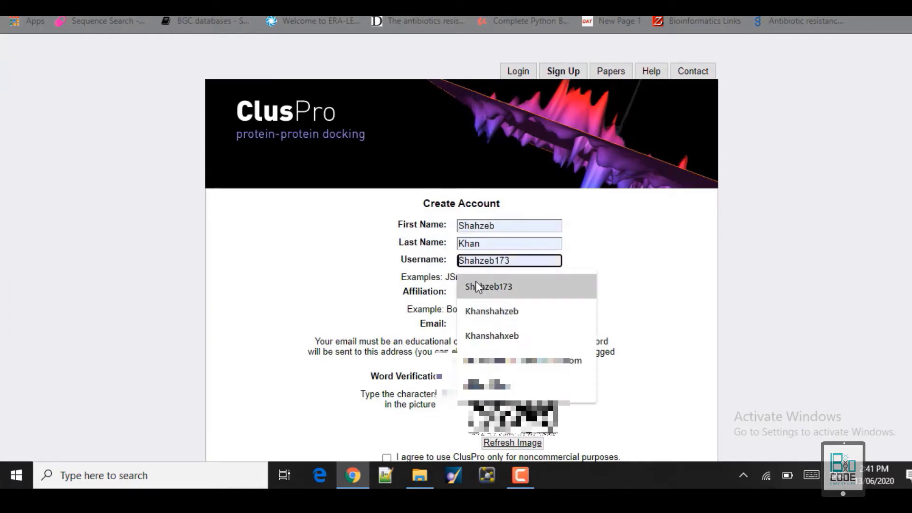
click(475, 281)
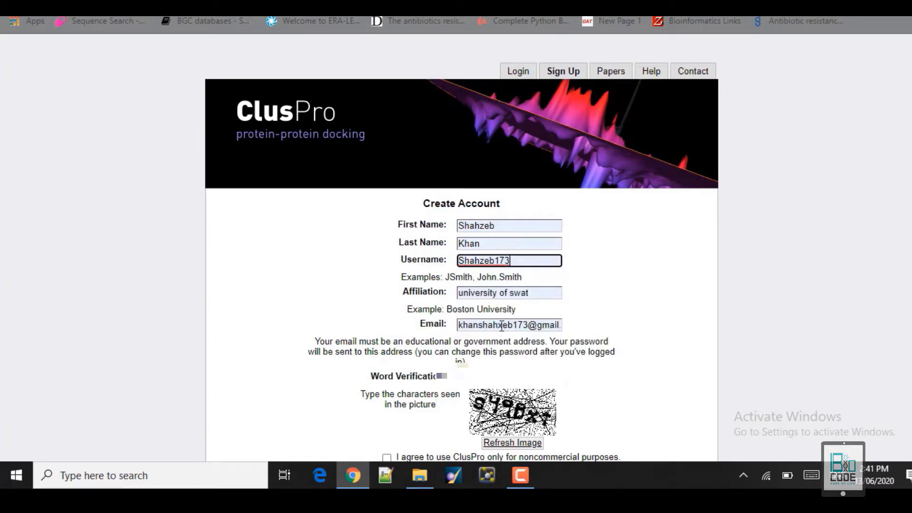
double_click(479, 325)
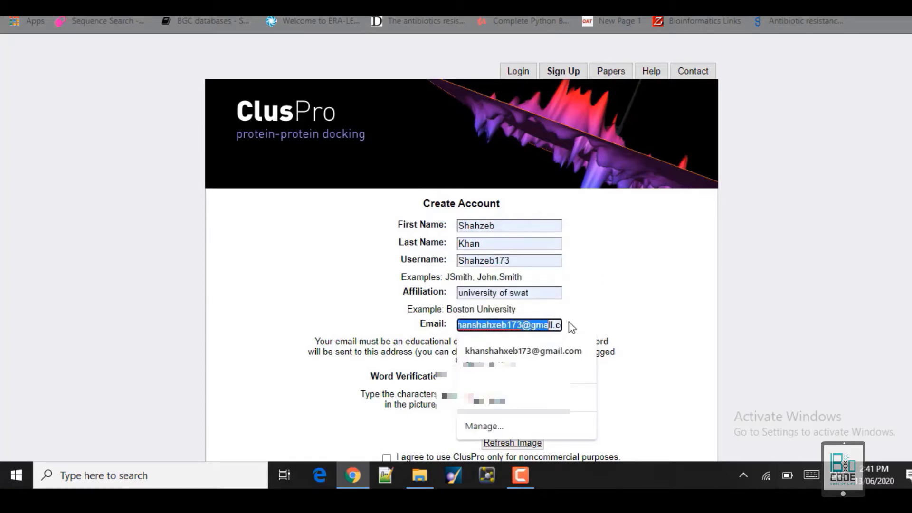
text(k)
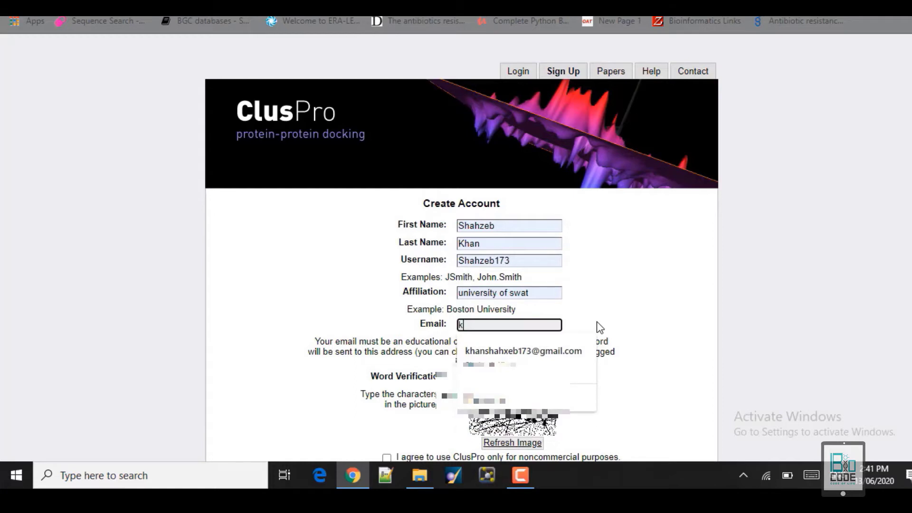
key(BackSpace)
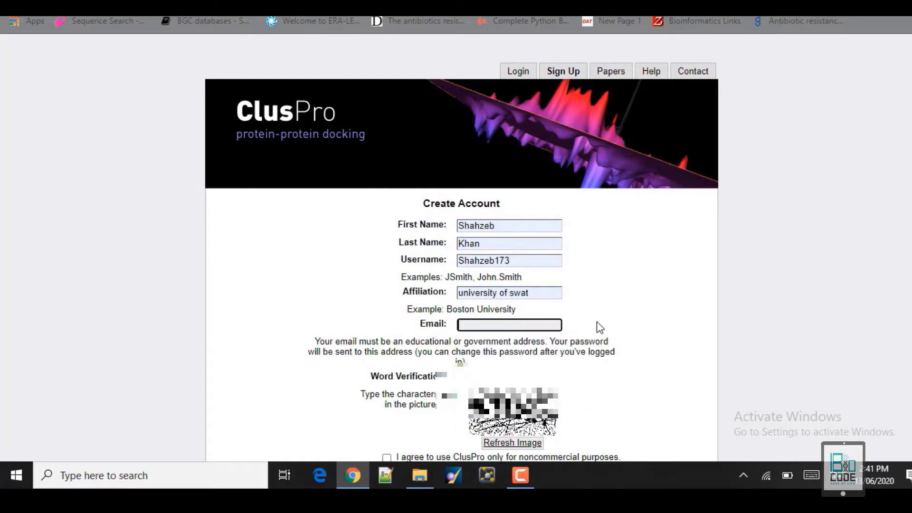
click(600, 328)
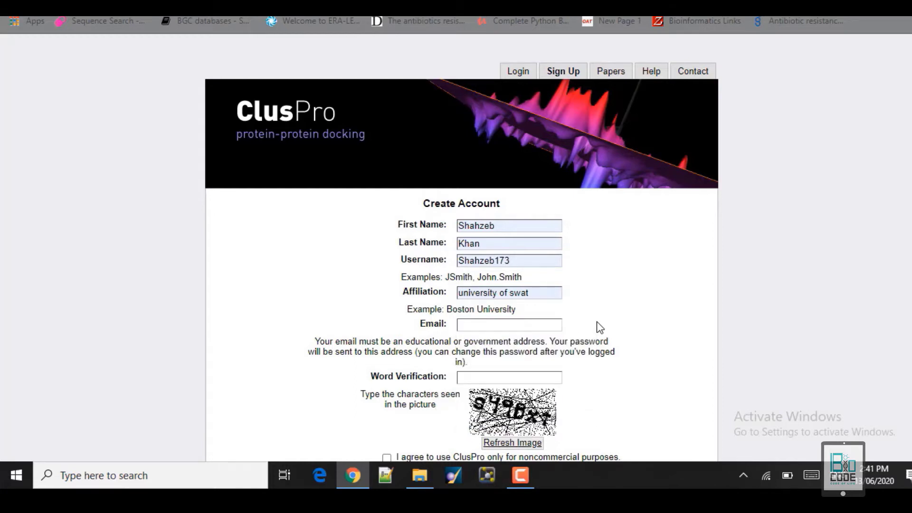
Accept the noncommercial-use agreement and submit the account registration.
click(473, 374)
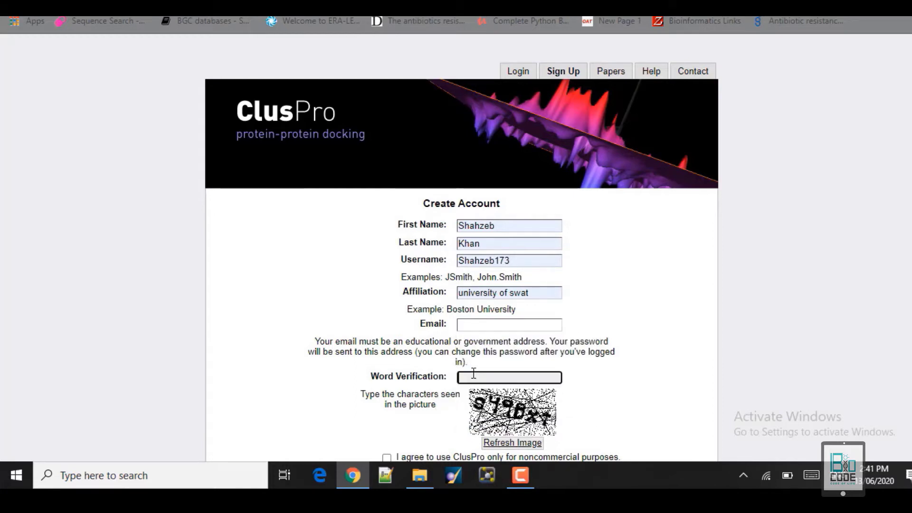
click(647, 391)
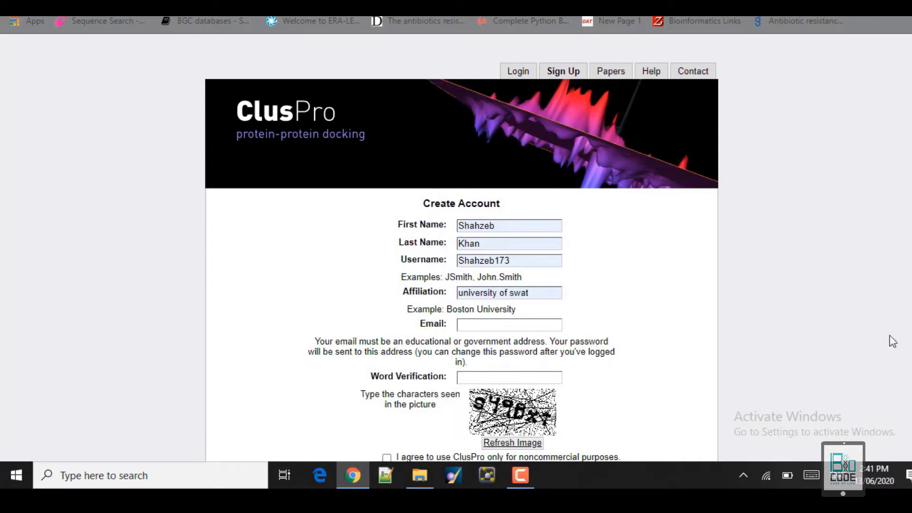
scroll(461, 248, down, 3)
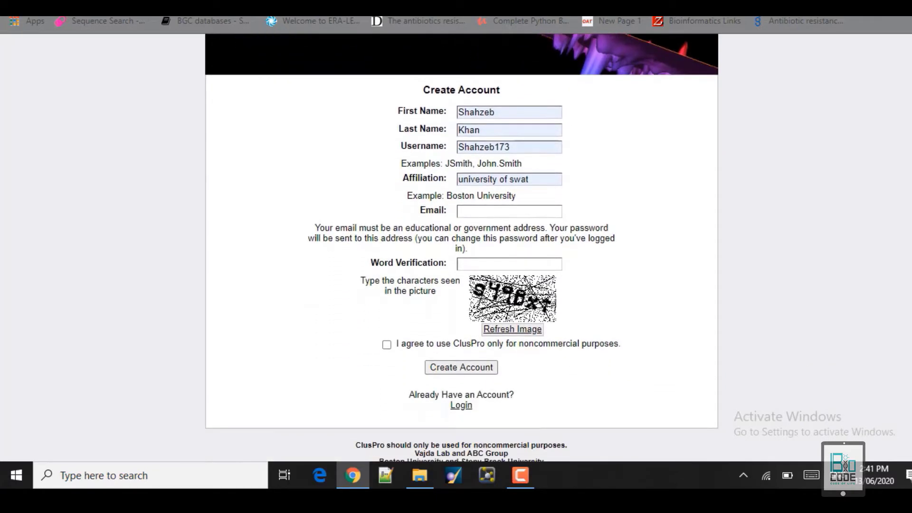
click(387, 345)
click(444, 368)
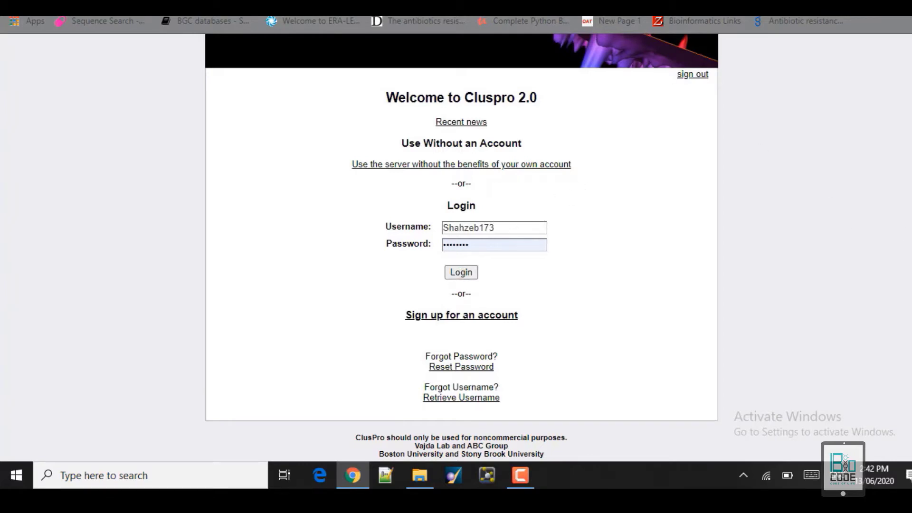
Scroll the ClusPro page up and down after logging in.
scroll(908, 234, up, 3)
scroll(467, 377, down, 2)
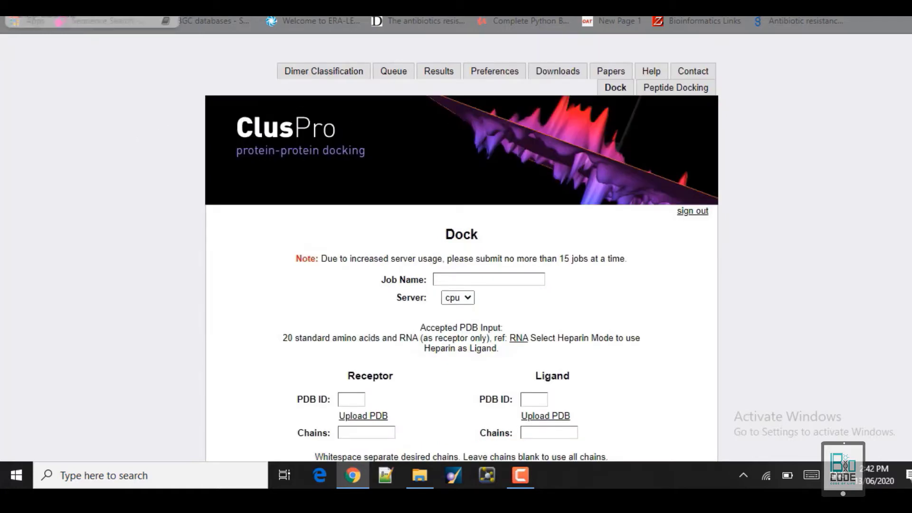
Collapse the Attraction and Repulsion section of the Dock form.
scroll(462, 247, down, 10)
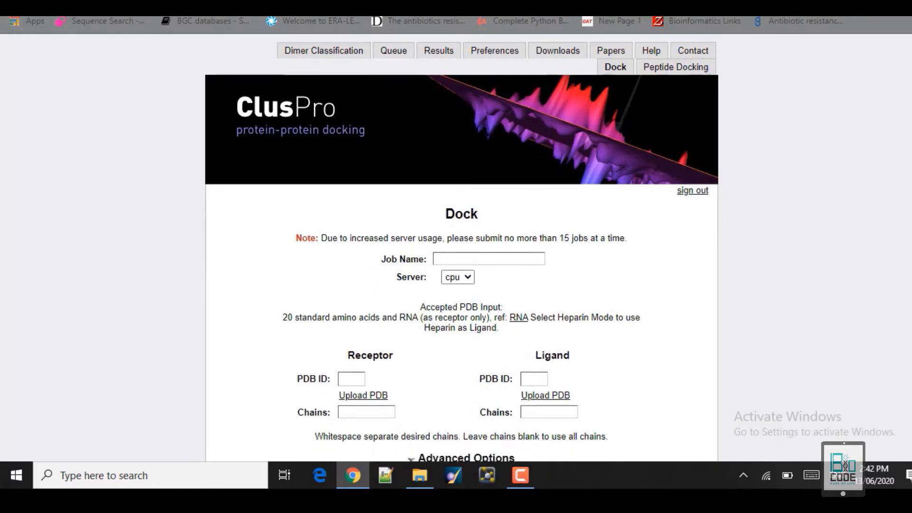
scroll(474, 352, up, 9)
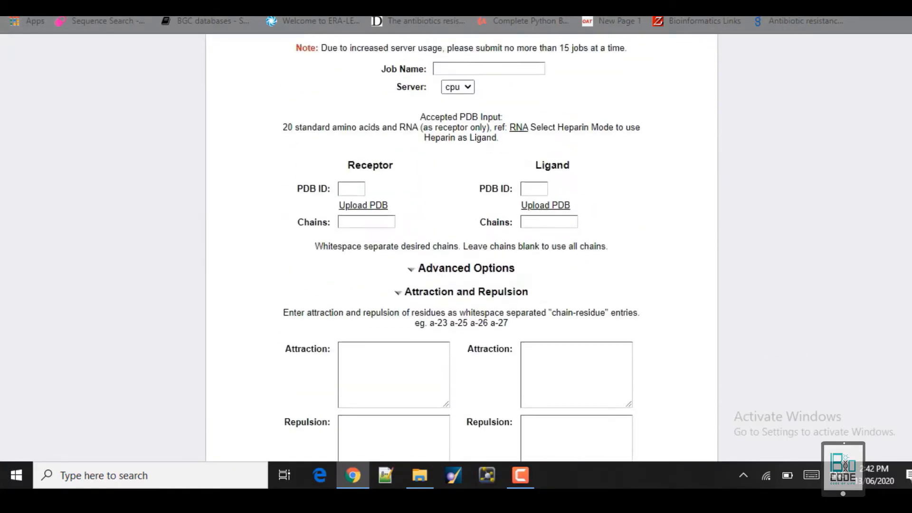
scroll(474, 352, down, 1)
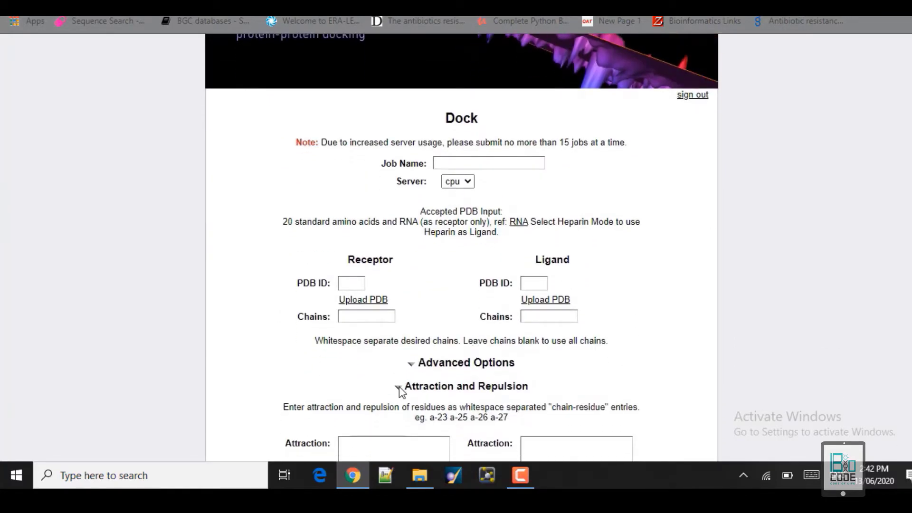
click(399, 388)
scroll(400, 388, up, 2)
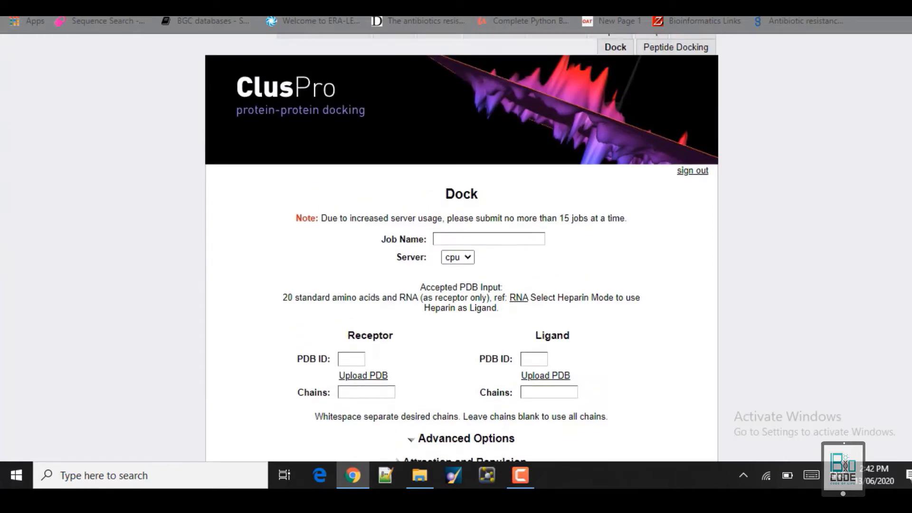
scroll(462, 285, down, 2)
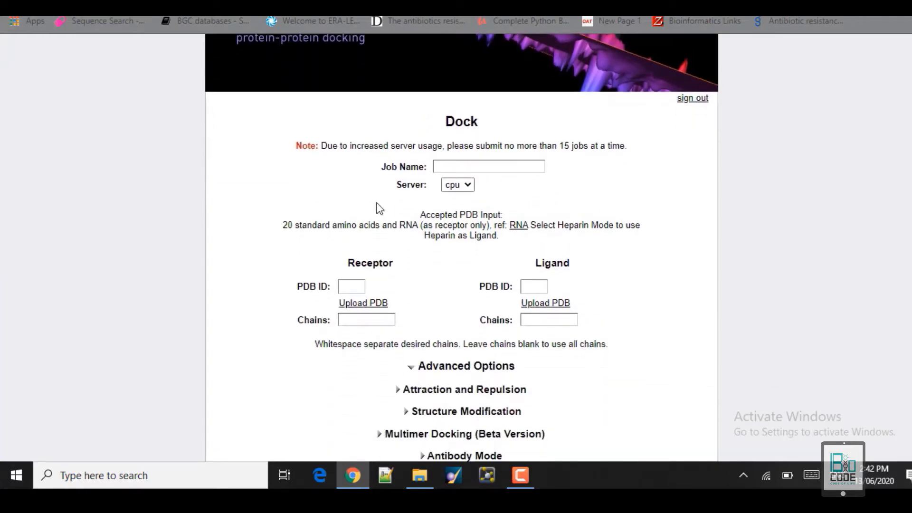
Name the job TLR2_vaccine and keep cpu as the docking server.
click(448, 169)
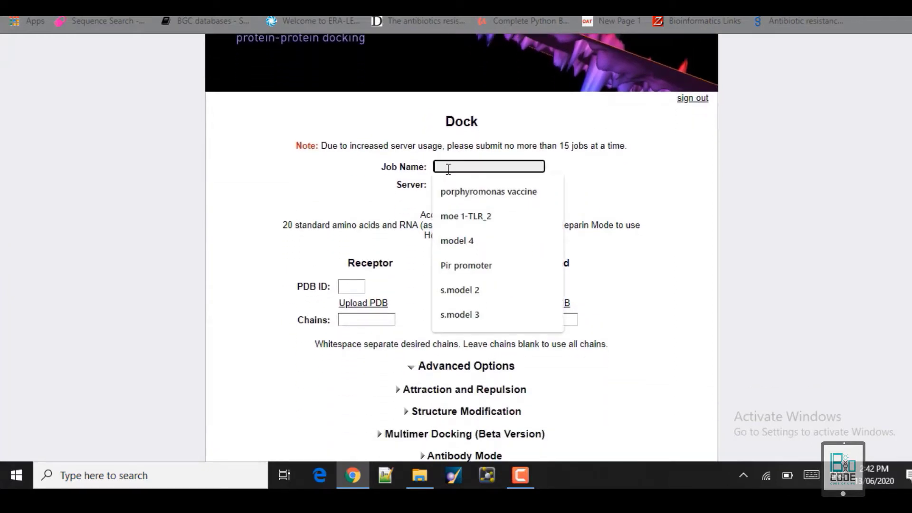
text(T)
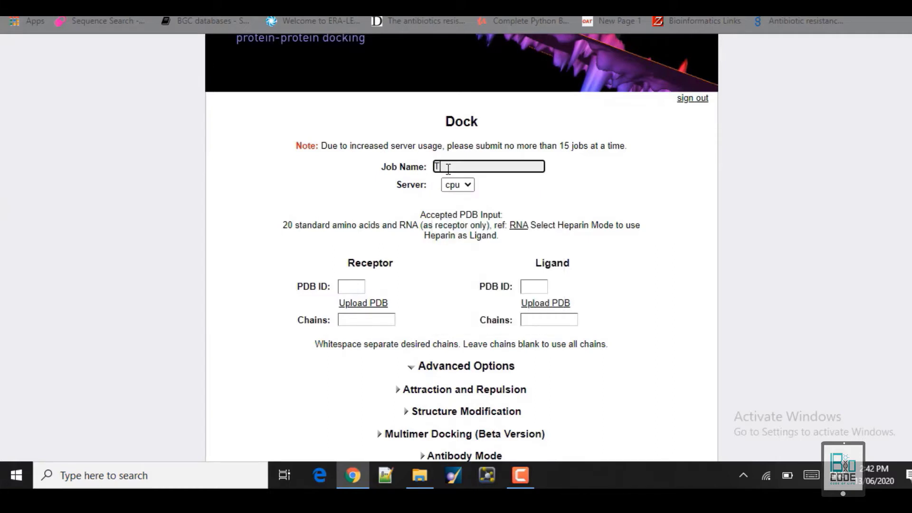
text(LR2_vaccine)
click(468, 187)
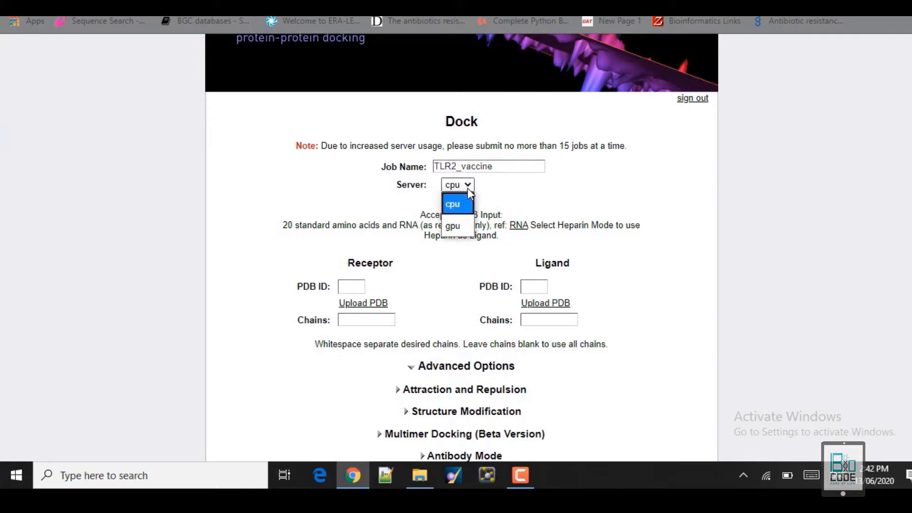
click(517, 189)
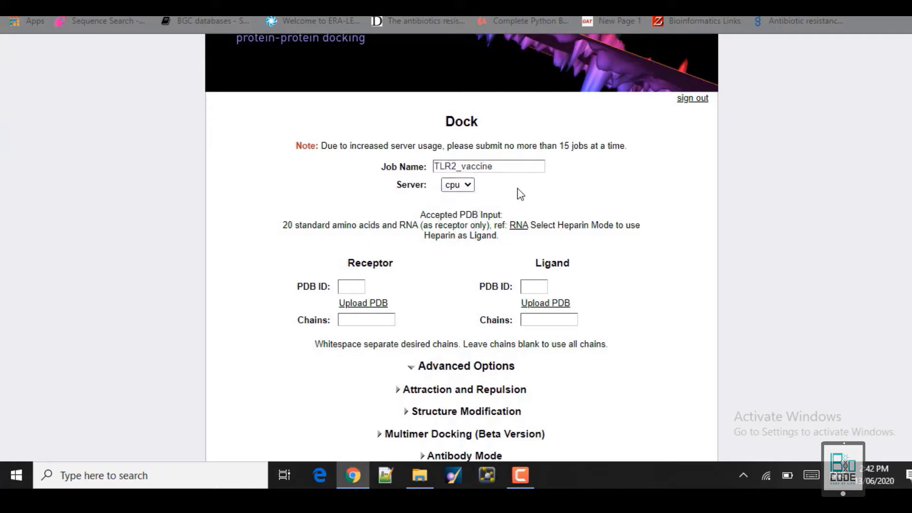
click(343, 288)
click(538, 285)
click(344, 286)
Switch receptor and ligand to PDB upload and attach Receptor_TLR as the receptor file.
click(354, 304)
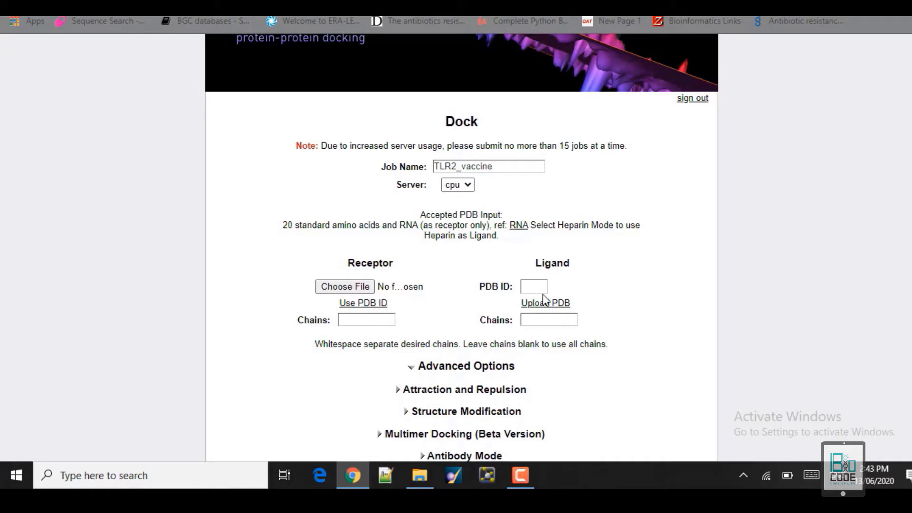
click(551, 304)
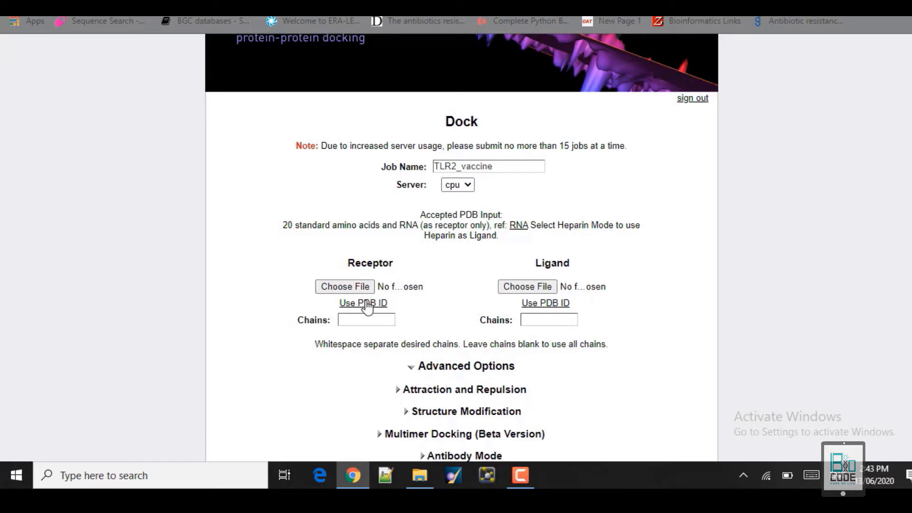
click(342, 287)
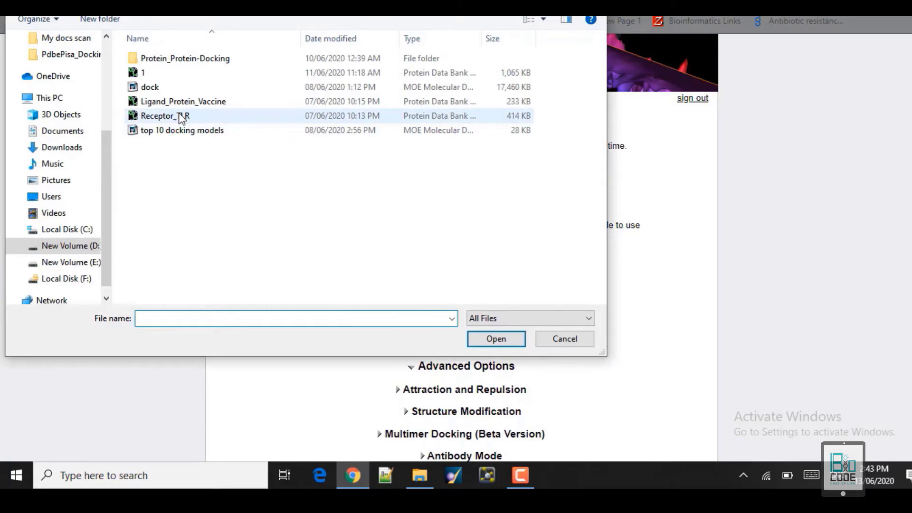
click(182, 118)
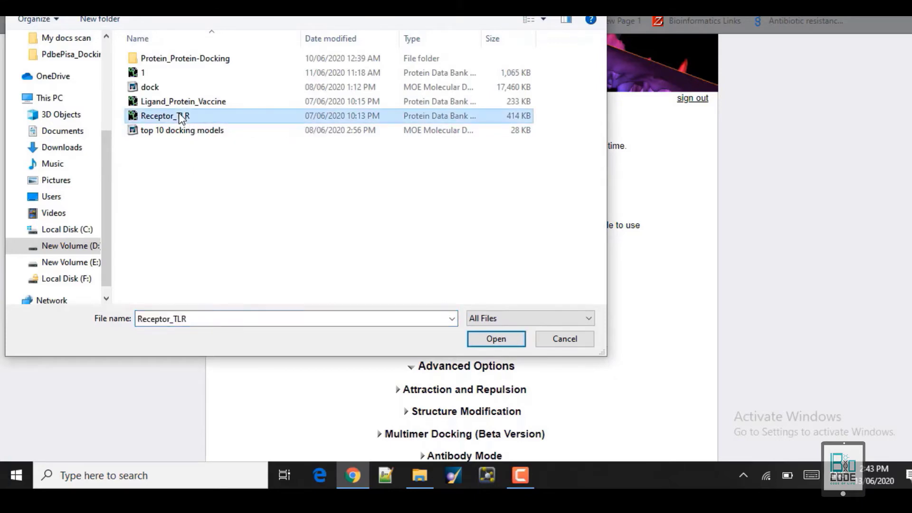
click(488, 340)
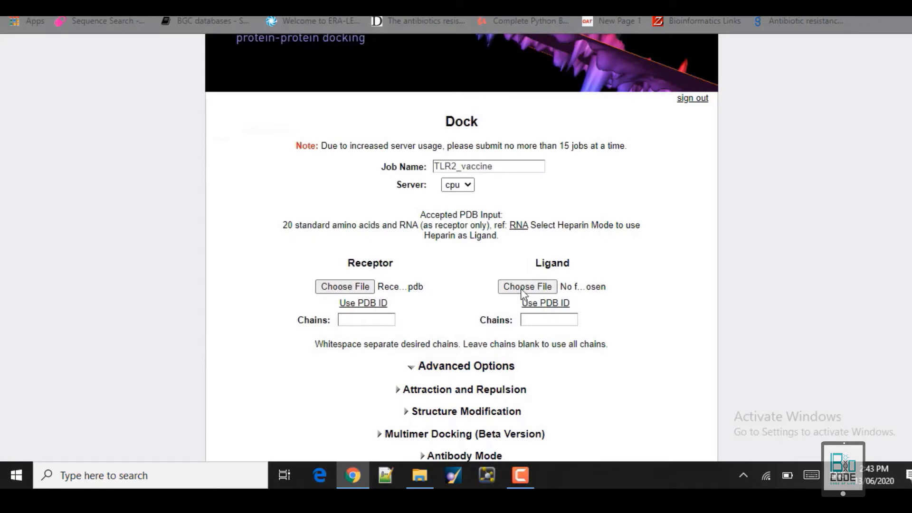
Attach Ligand_Protein_Vaccine as the ligand PDB file.
click(524, 288)
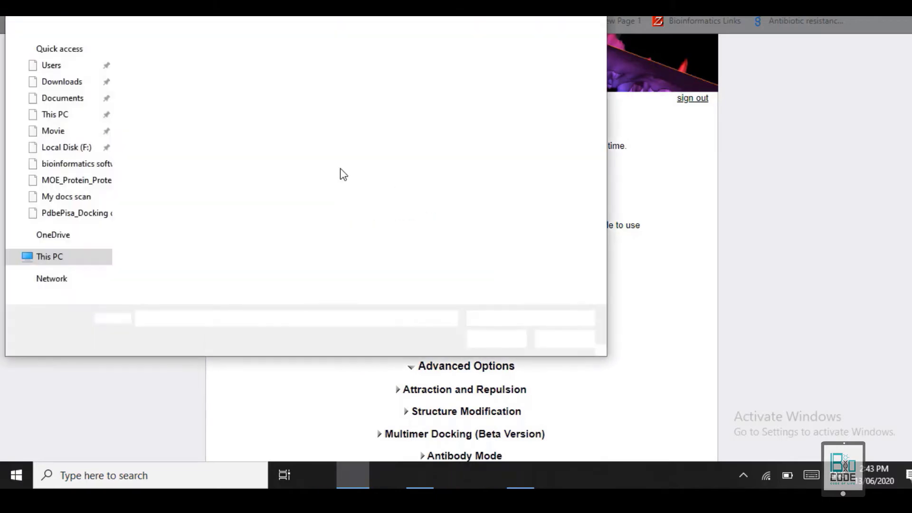
click(199, 103)
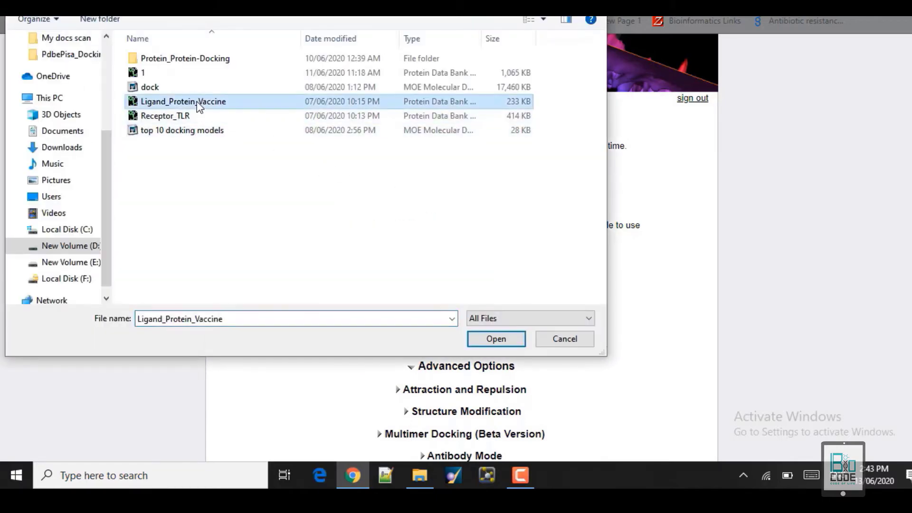
click(501, 338)
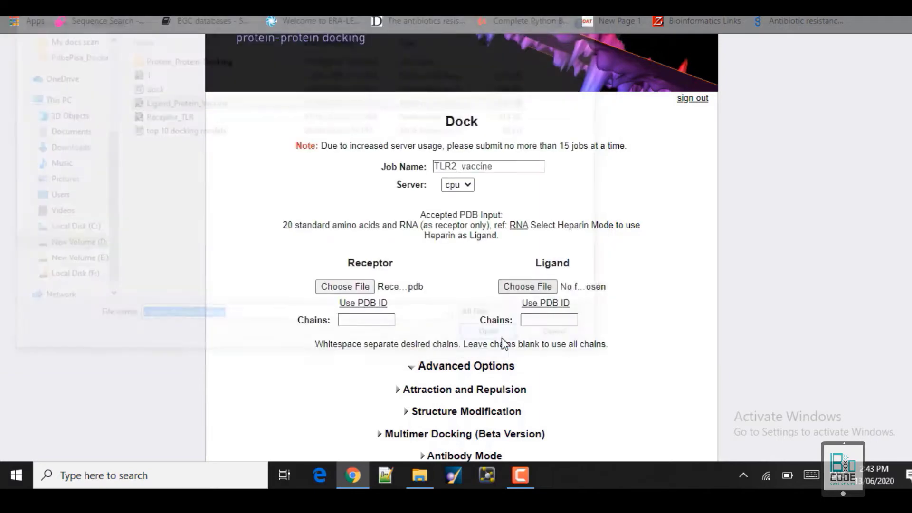
click(351, 323)
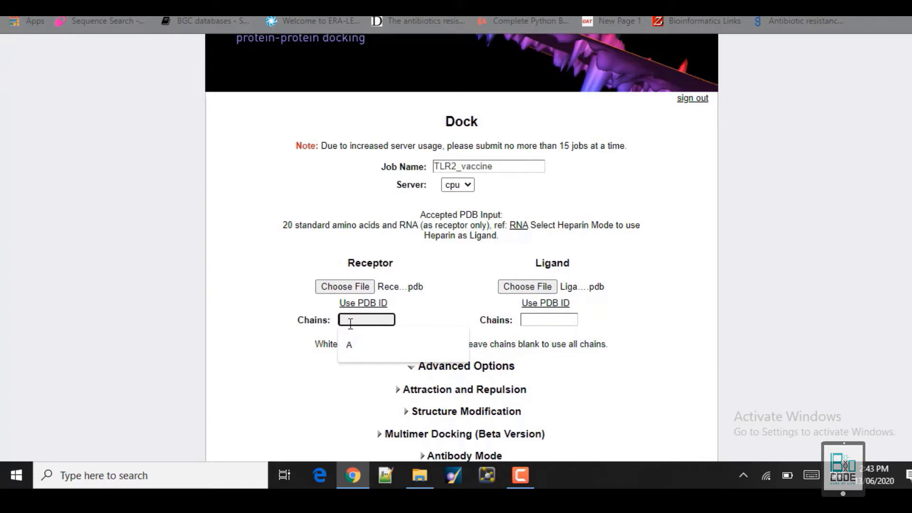
Enter receptor chains 'A B C' and ligand chain 'A'.
text(A B)
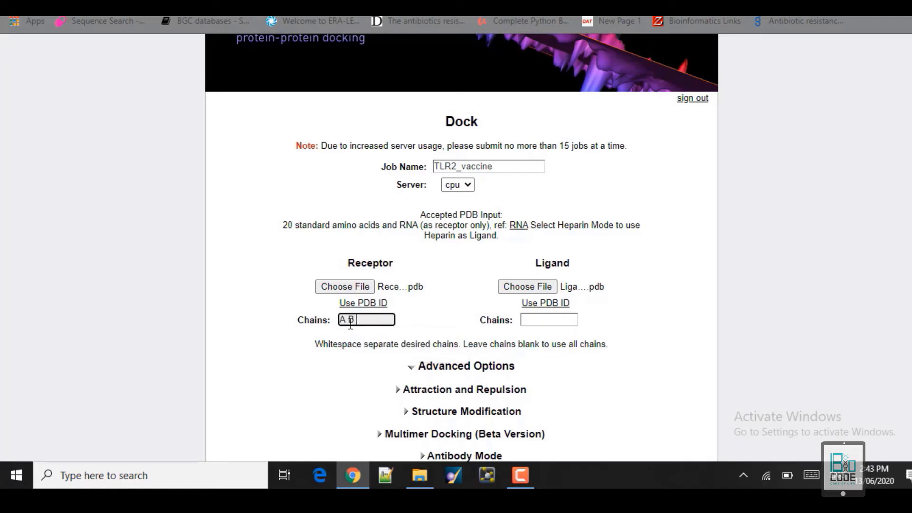
text( C)
click(545, 324)
text(A)
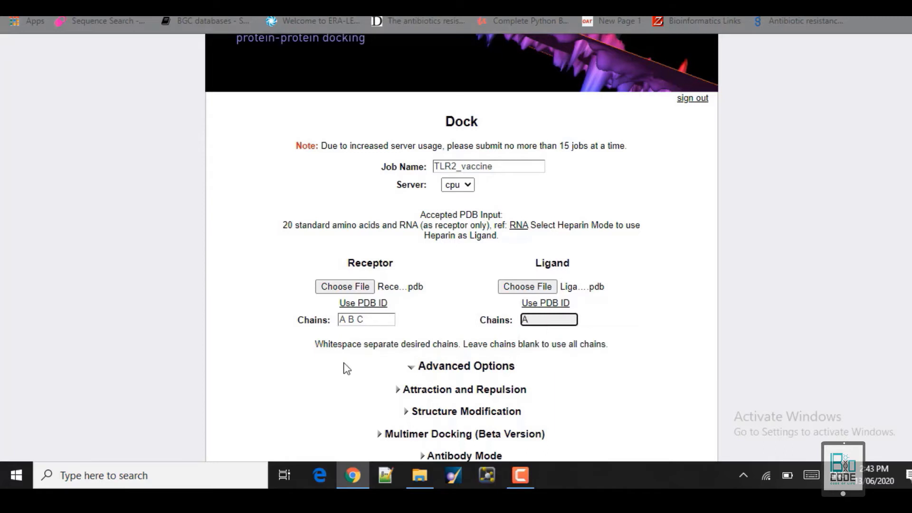
click(344, 402)
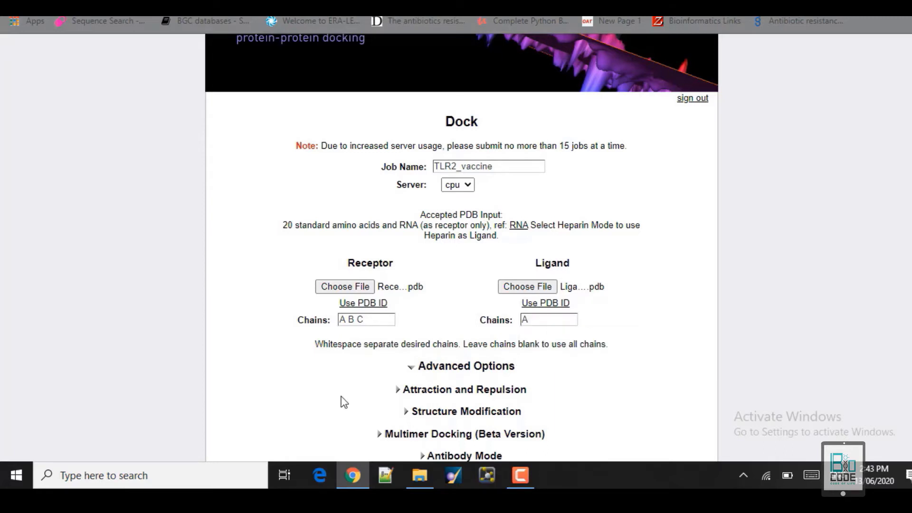
Clear both chain fields so all chains are used, and scroll down to the Dock button.
click(537, 319)
key(BackSpace)
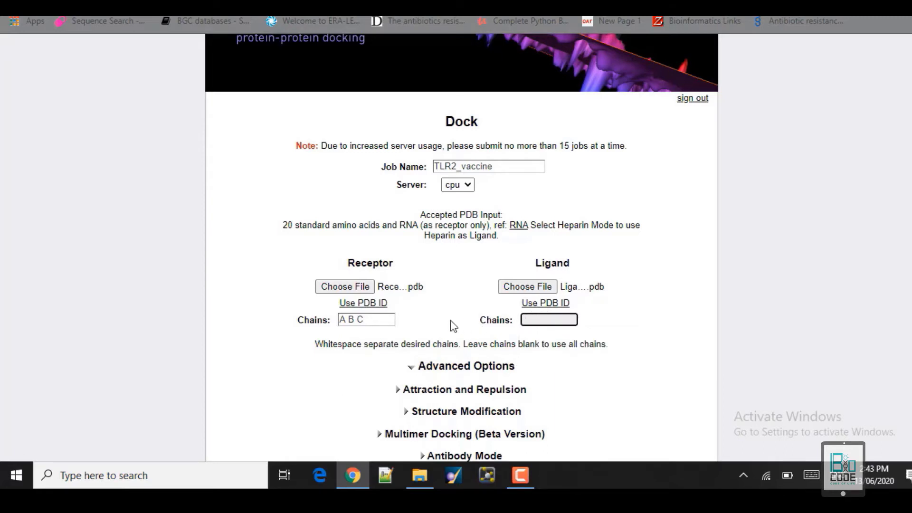
click(371, 320)
key(BackSpace)
key(BackSpace)
key(BackSpace)
key(BackSpace)
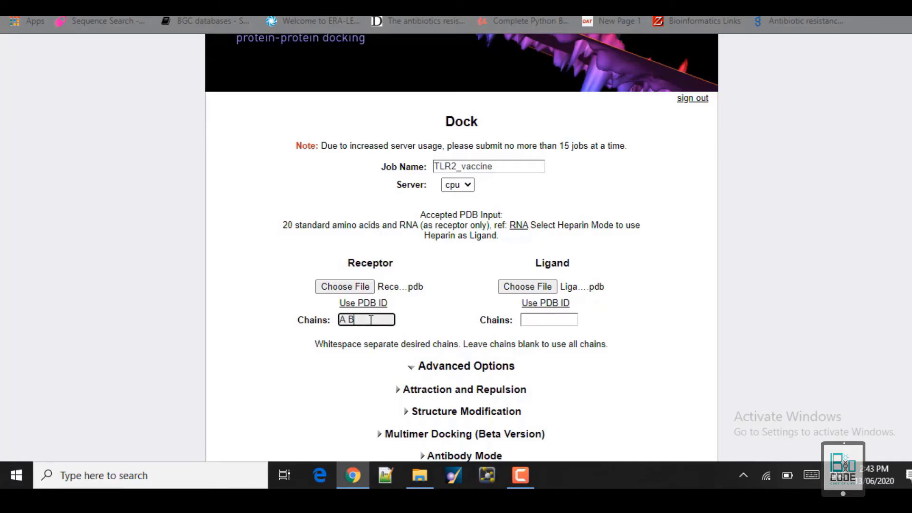
key(BackSpace)
click(269, 367)
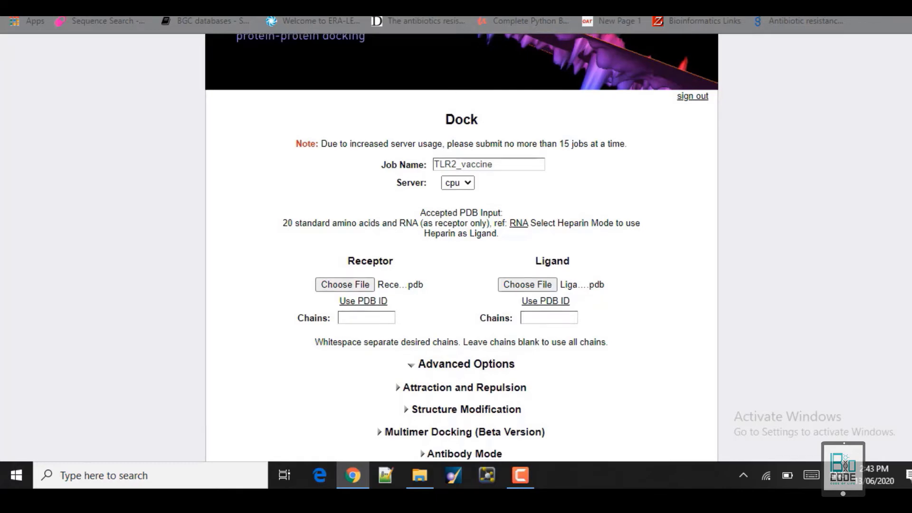
scroll(861, 354, down, 4)
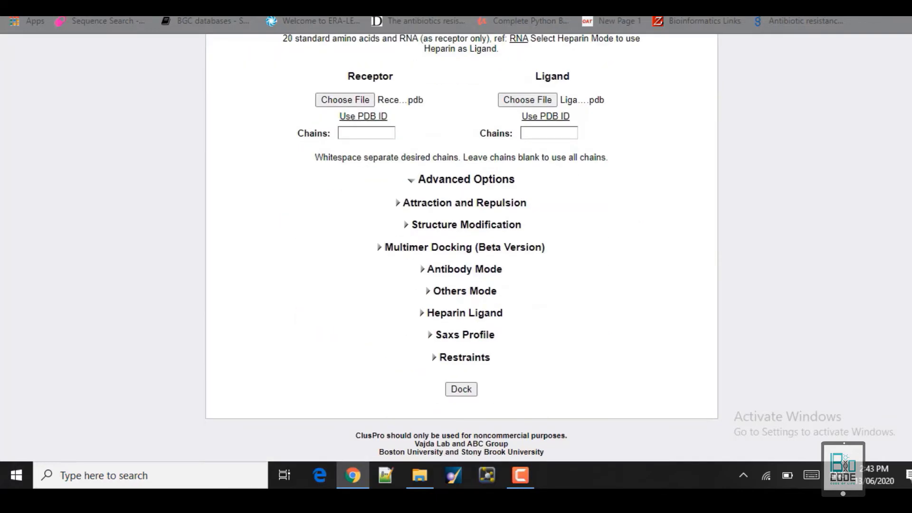
Submit the TLR2_vaccine docking job and highlight its row, name and user in the queue.
click(460, 390)
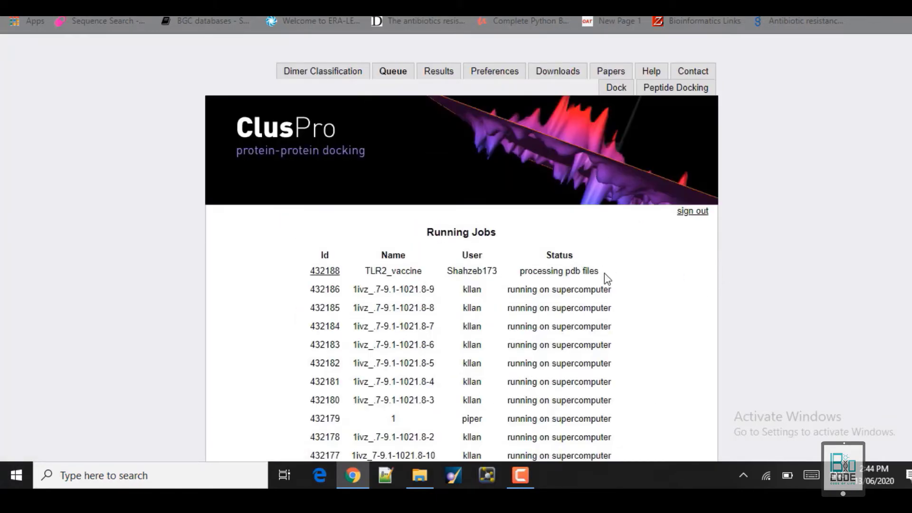
drag(602, 272, 303, 267)
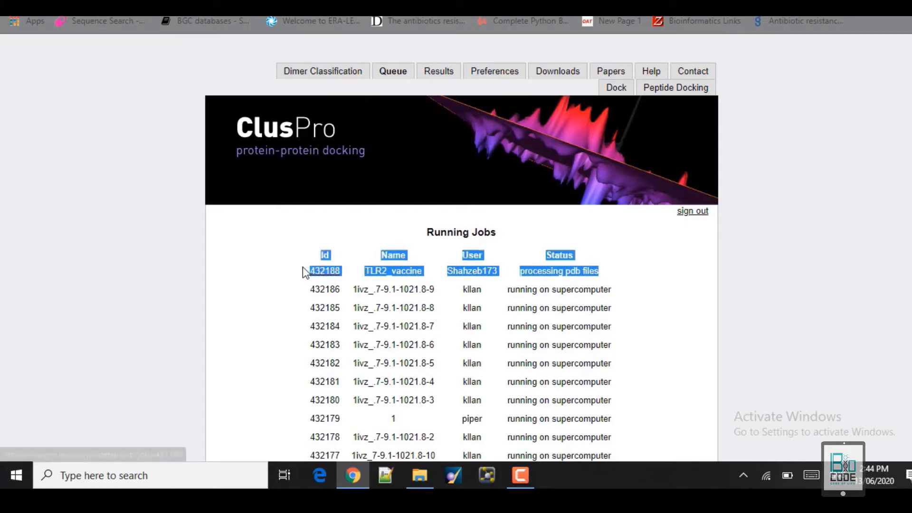
mouse_move(426, 276)
mouse_down()
mouse_move(316, 271)
mouse_move(429, 271)
mouse_up()
click(352, 268)
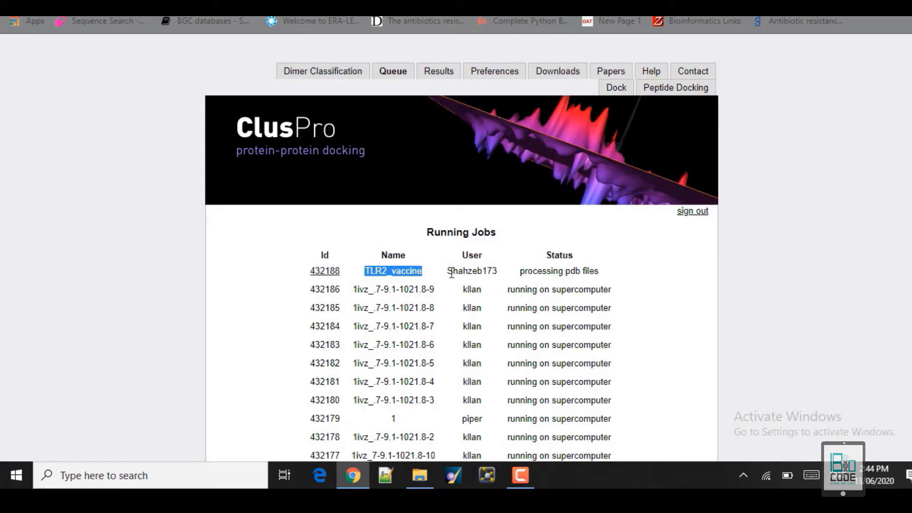
drag(448, 271, 278, 279)
click(622, 274)
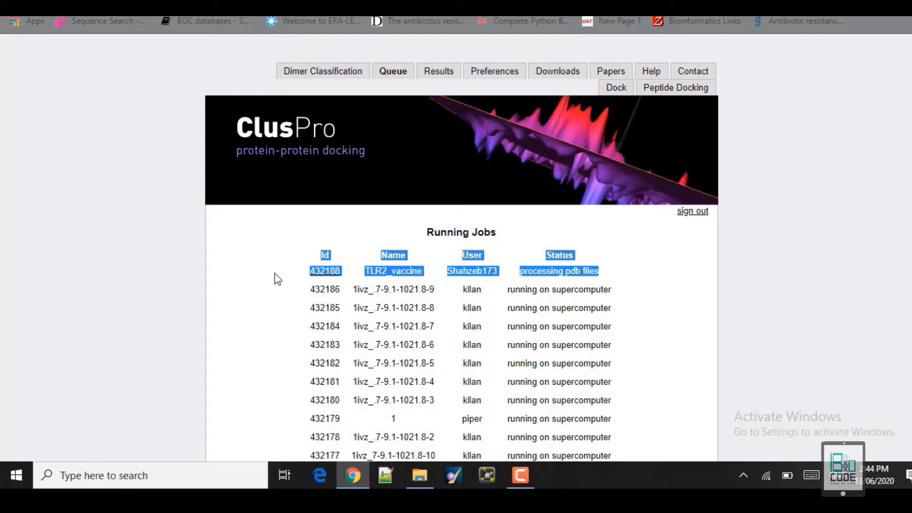
click(290, 245)
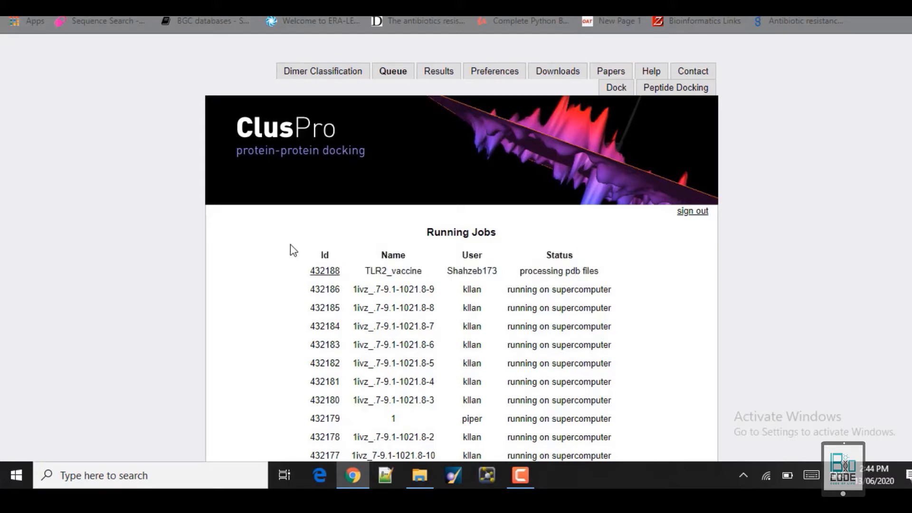
Refresh the queue until TLR2_vaccine reads 'copying to supercomputer', then go back to the Dock form.
click(392, 75)
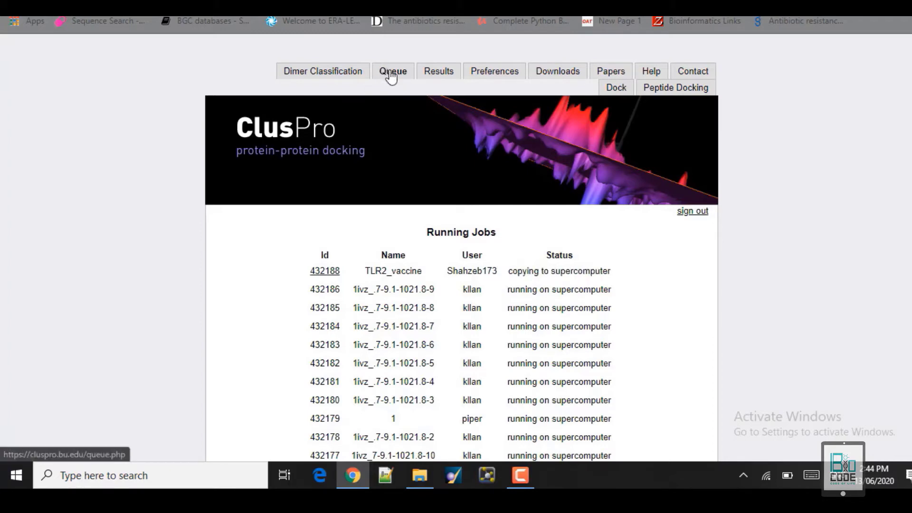
click(393, 76)
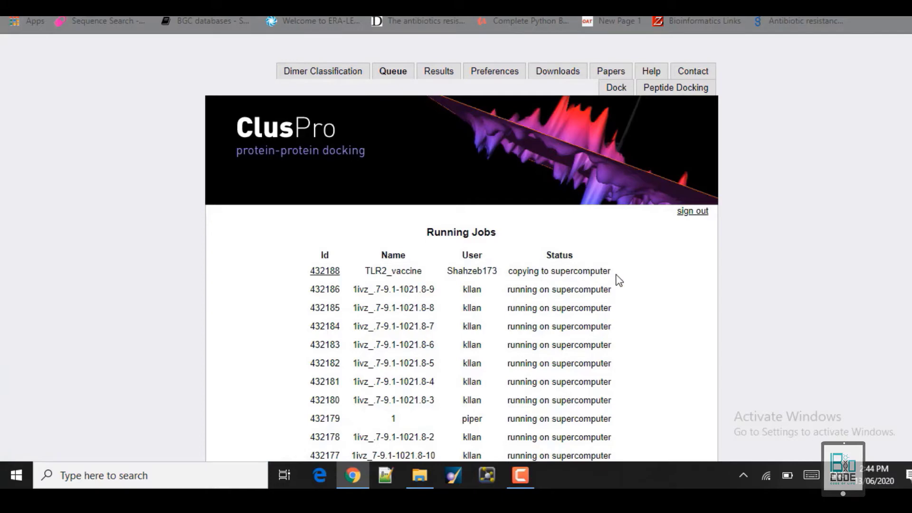
drag(615, 269, 512, 276)
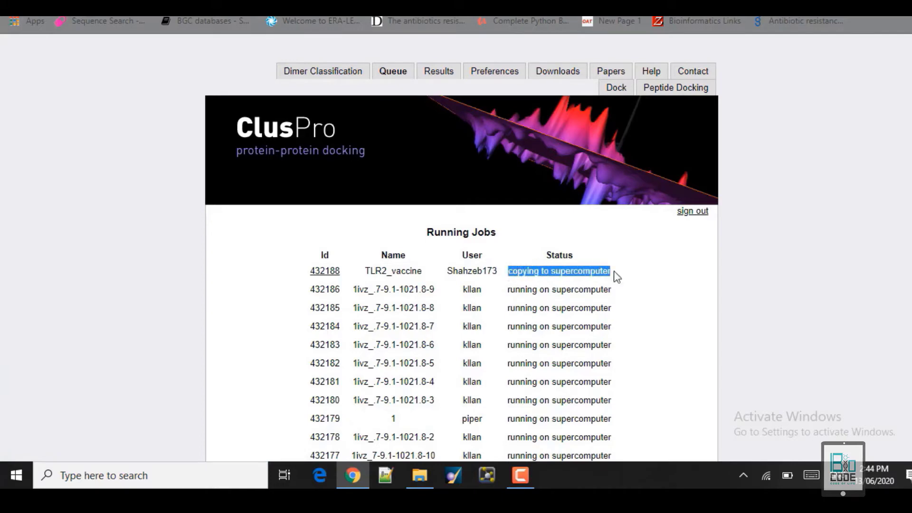
click(649, 277)
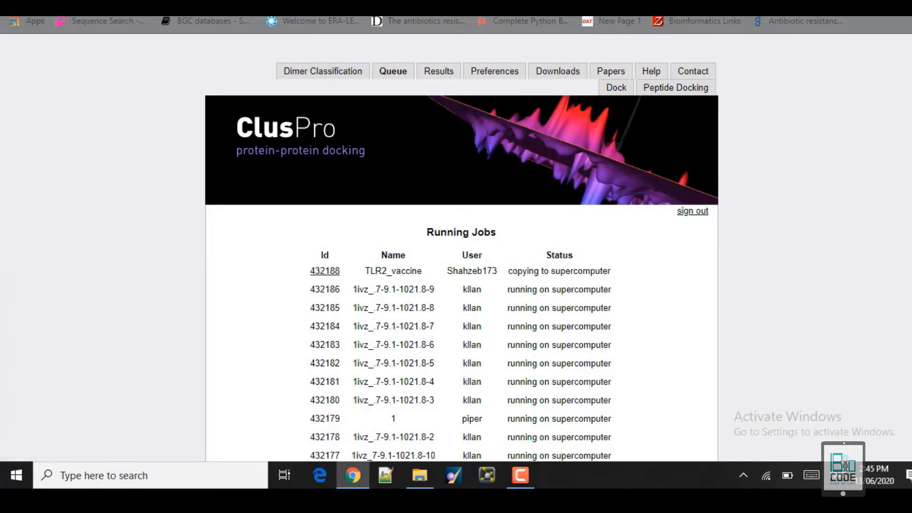
click(14, 4)
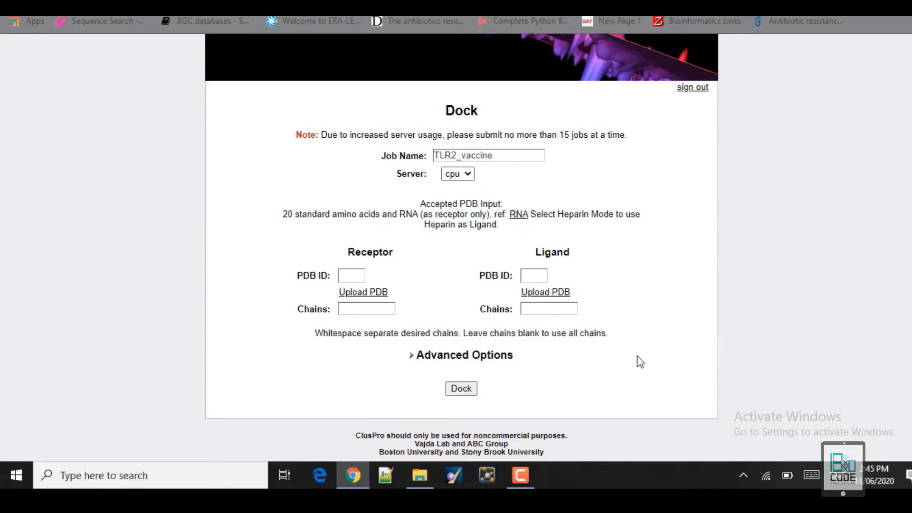
In MOE, load 5d3i.pdb with Symmetry set to Biomolecule Assembly.
click(452, 475)
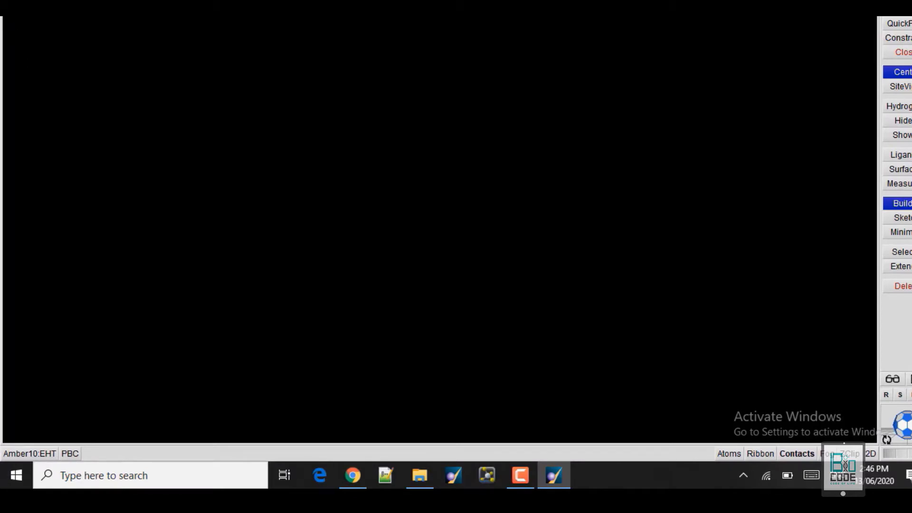
key(alt+f)
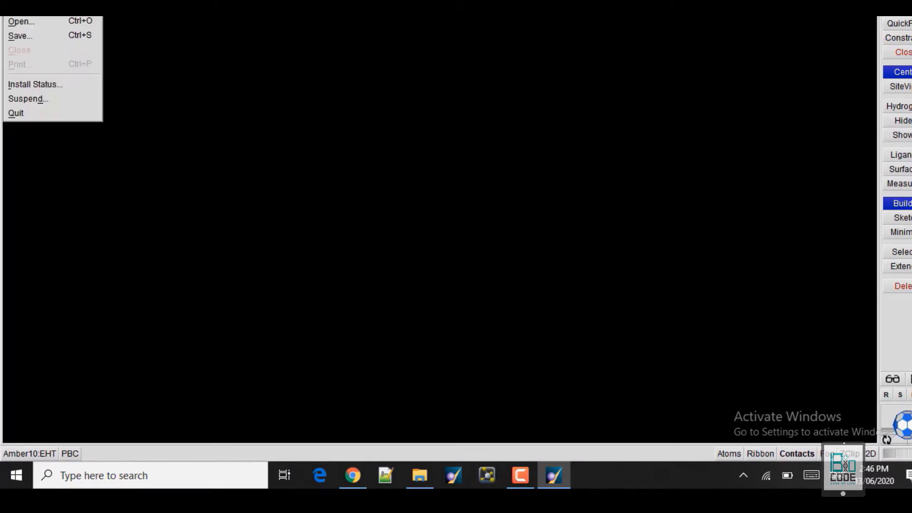
click(25, 20)
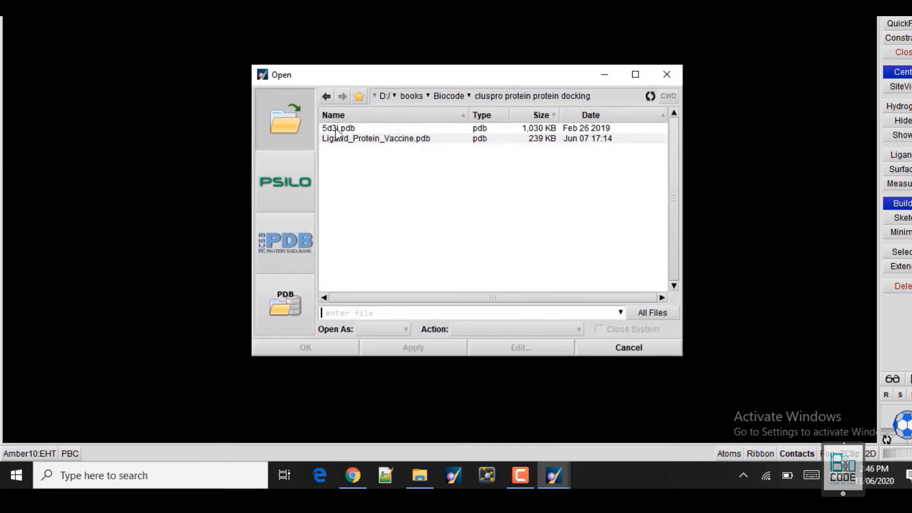
click(337, 128)
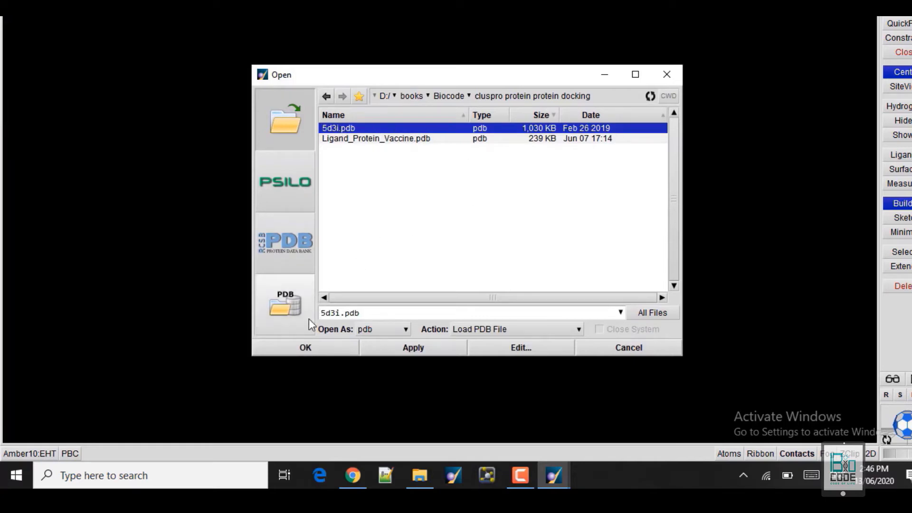
click(306, 348)
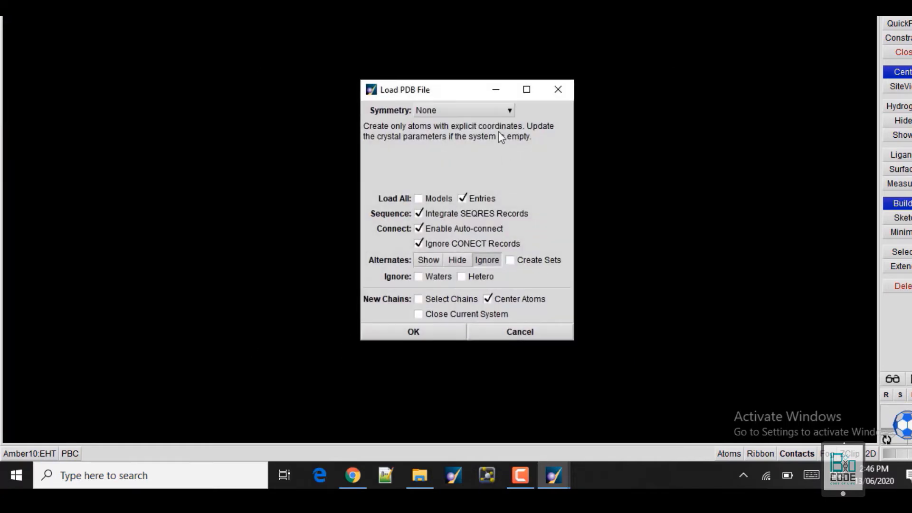
click(489, 112)
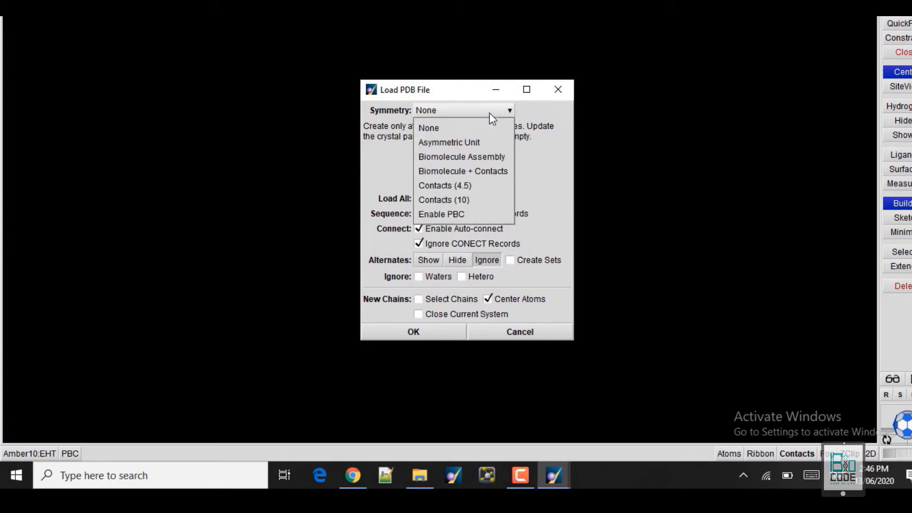
click(452, 157)
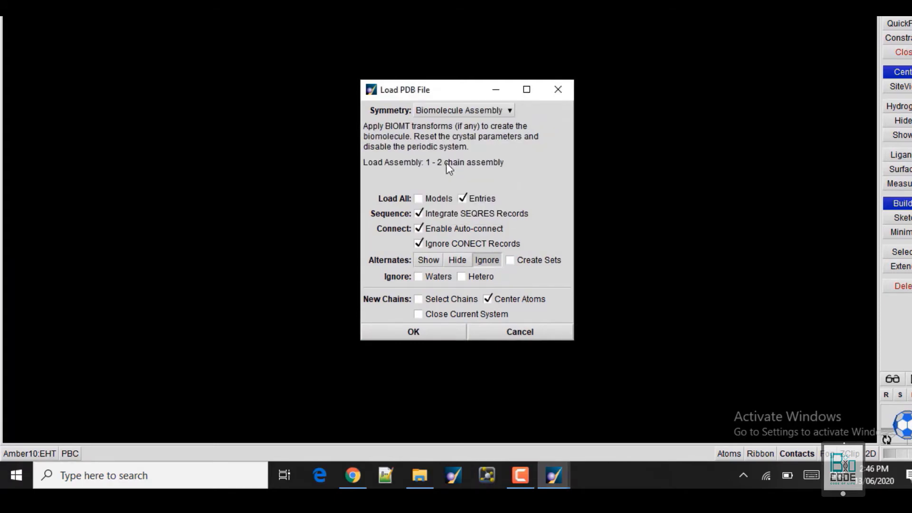
click(404, 332)
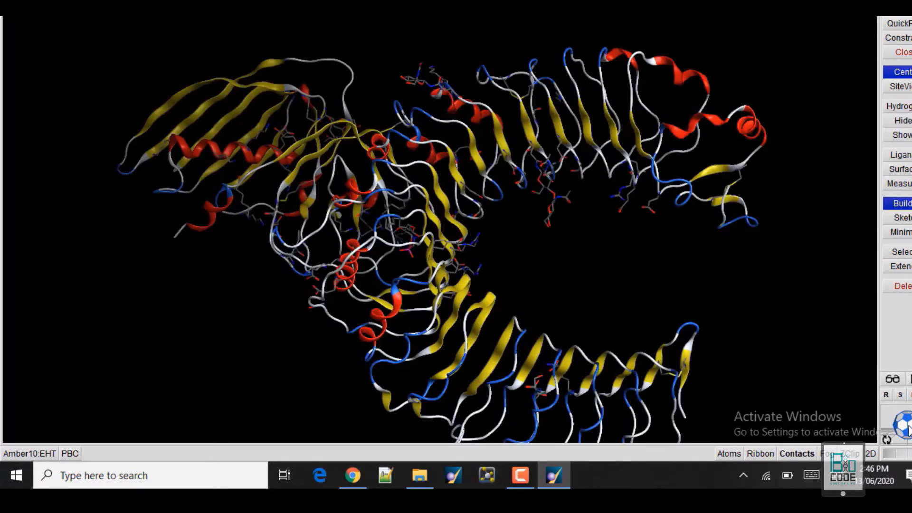
Rotate the 5D3I protein and open its chains in the Sequence Editor.
drag(905, 429, 816, 261)
drag(803, 41, 579, 235)
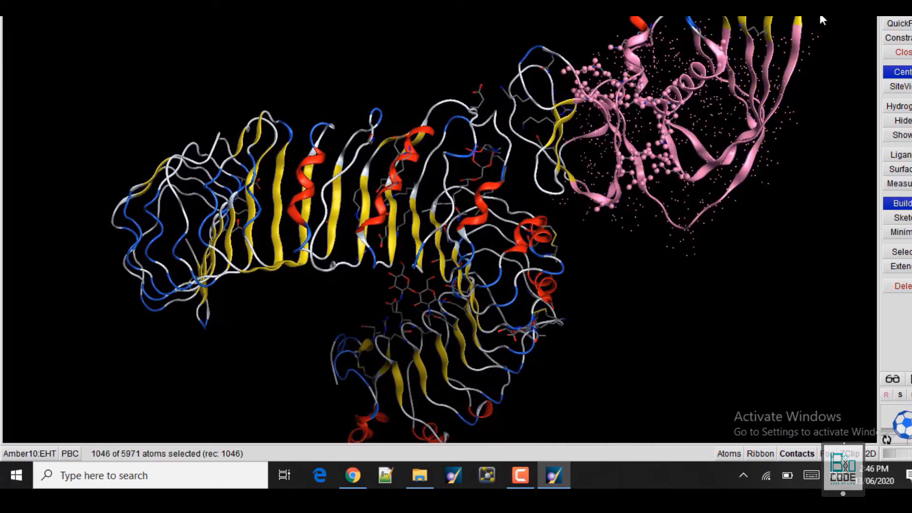
click(825, 84)
key(ctrl+q)
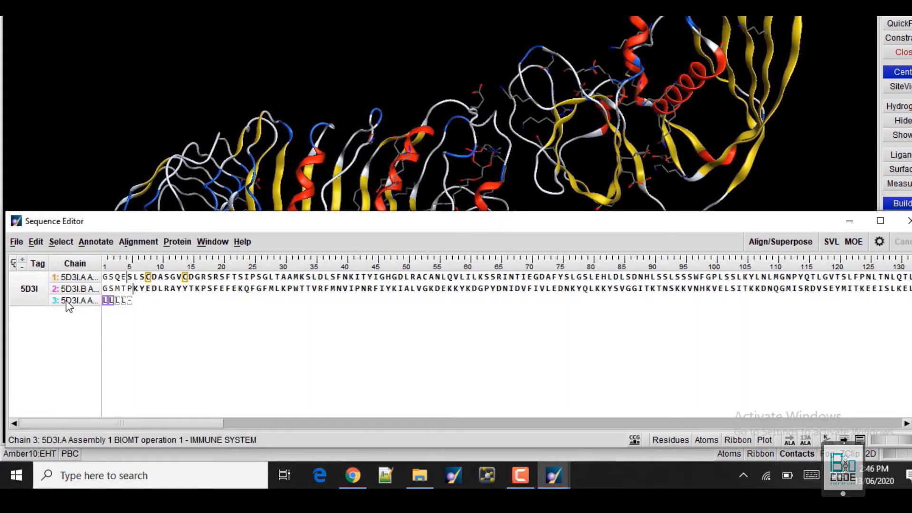
Delete the short third chain from the TLR2 structure.
click(67, 301)
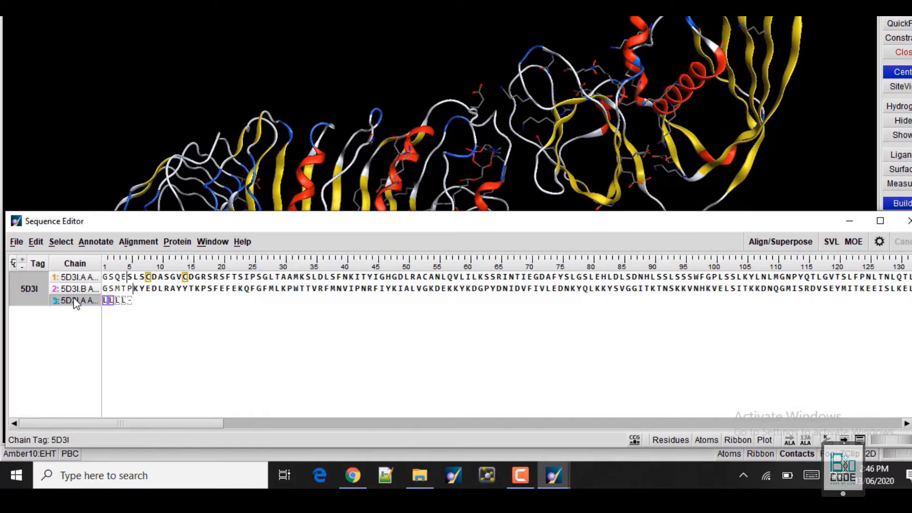
key(Delete)
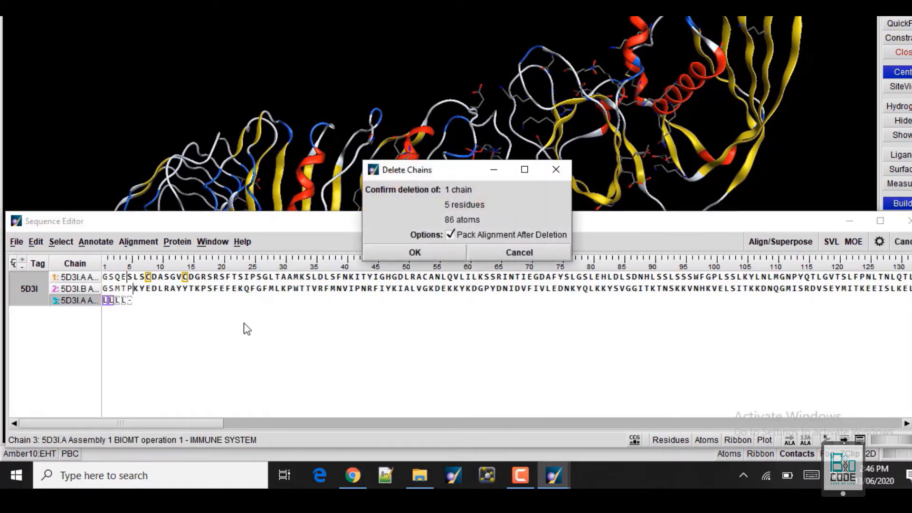
click(436, 255)
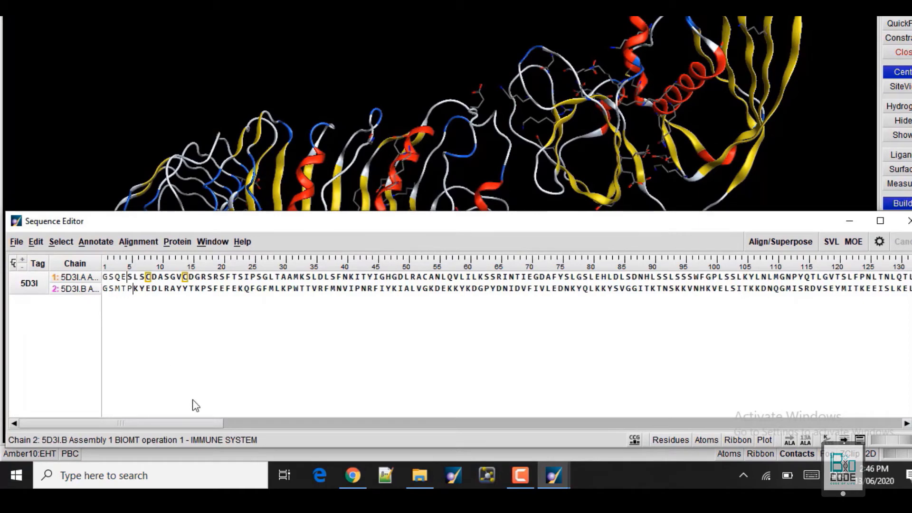
mouse_move(142, 423)
mouse_down()
mouse_move(411, 427)
mouse_move(129, 418)
mouse_up()
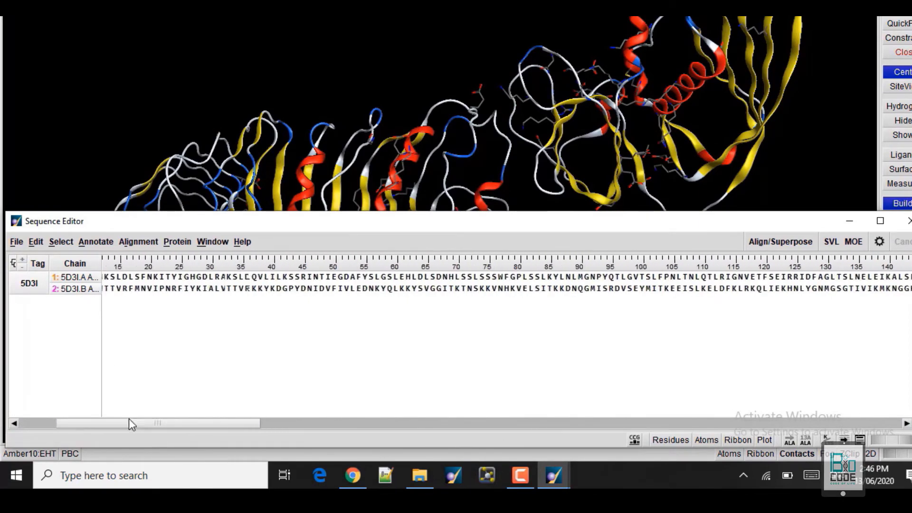
Delete the second chain, leaving only 5D3I chain A, and close the Sequence Editor.
right_click(69, 295)
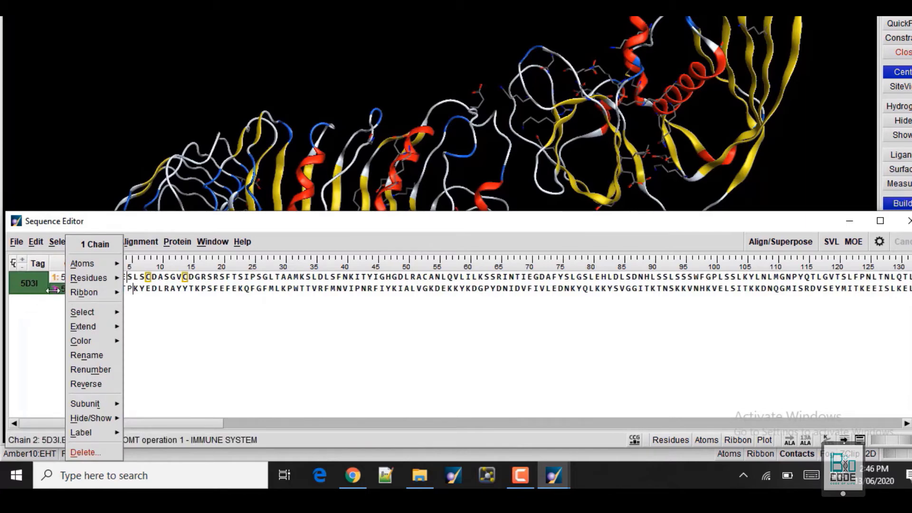
click(84, 453)
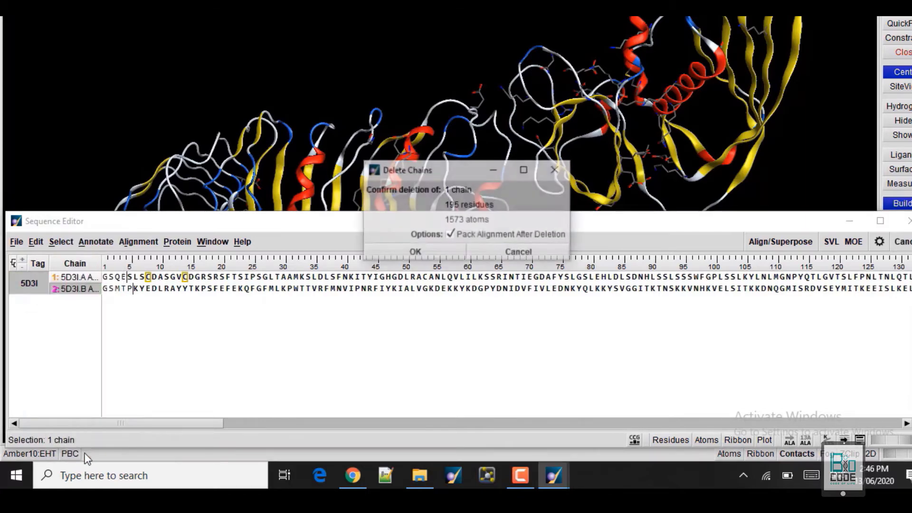
click(407, 252)
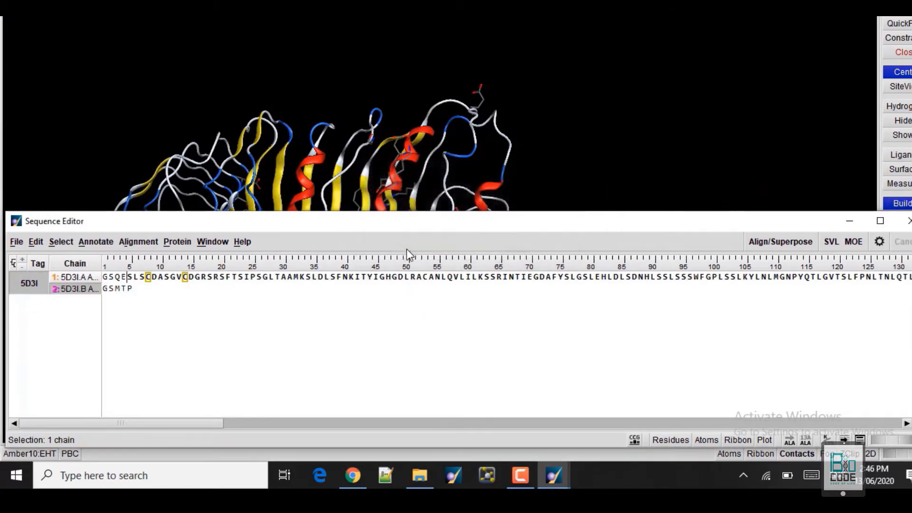
click(909, 222)
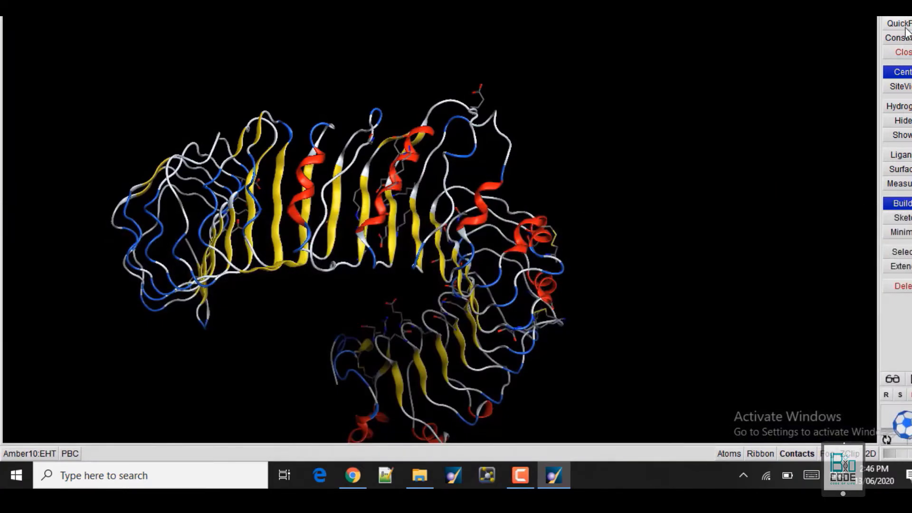
Run QuickPrep with default settings on the remaining chain, accepting the tag-group warning.
click(905, 25)
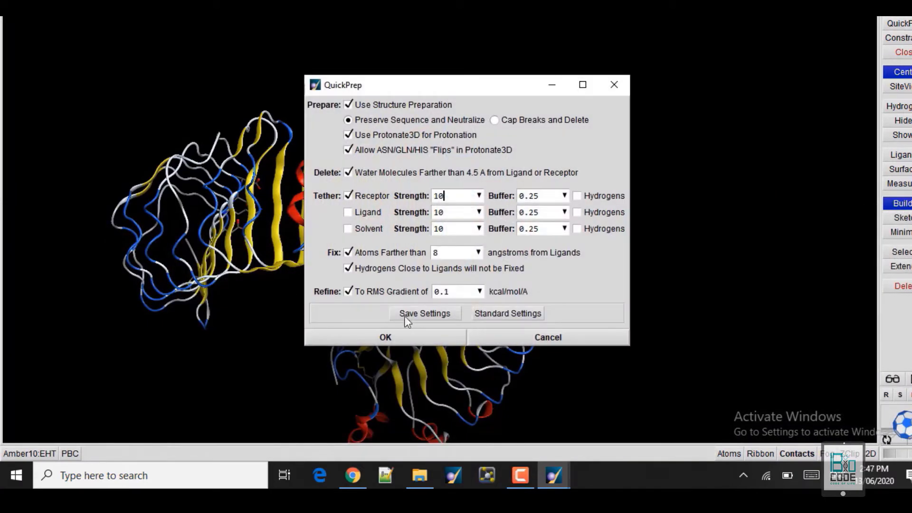
click(366, 341)
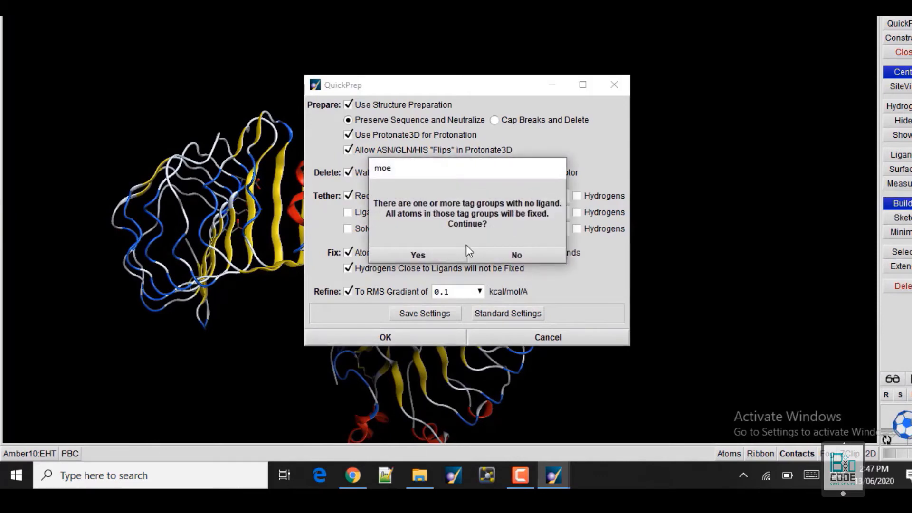
click(435, 255)
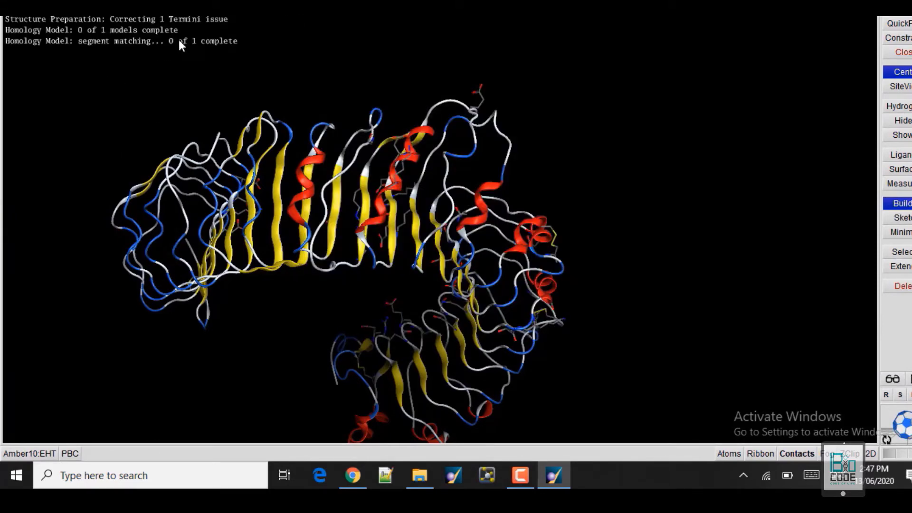
click(11, 10)
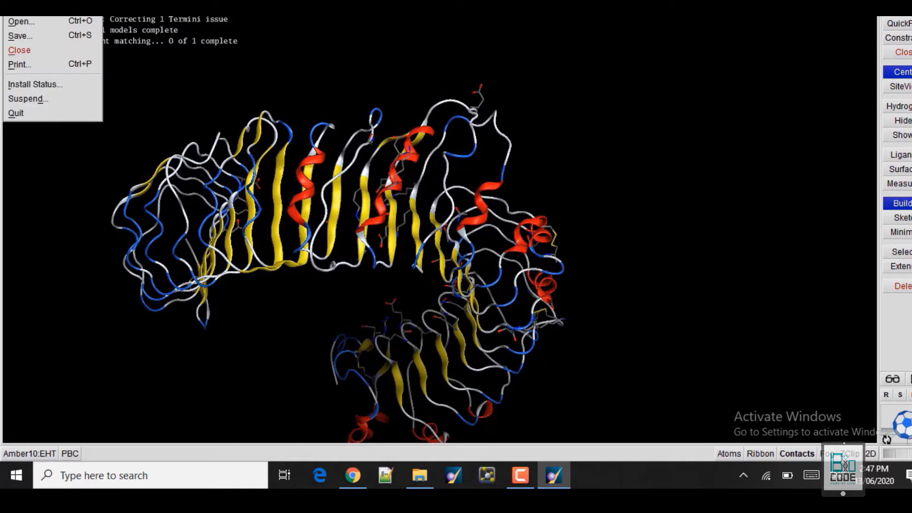
Save the prepared receptor as 'Final receptor' in Protein Data Bank (.pdb) format.
click(14, 36)
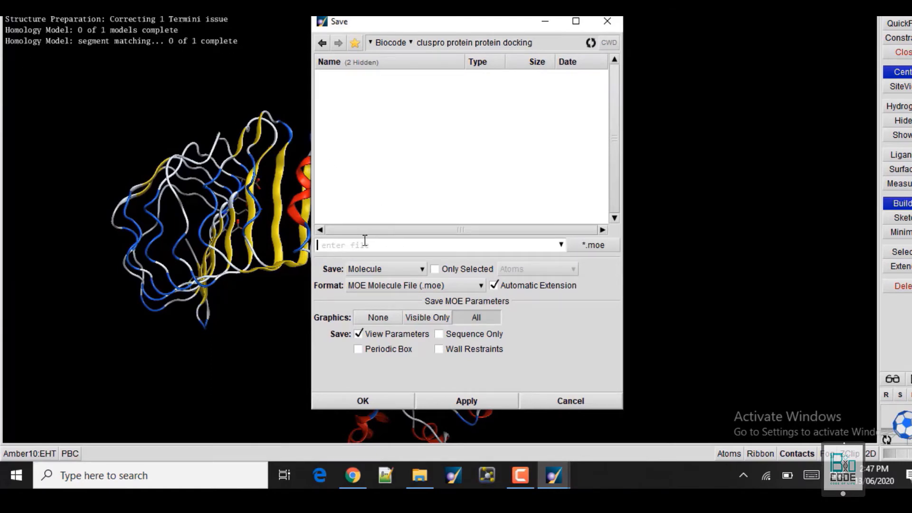
text(Ready)
key(BackSpace)
key(BackSpace)
key(BackSpace)
key(BackSpace)
key(BackSpace)
key(BackSpace)
text(Final recetor)
key(Left)
key(Left)
key(Left)
text(p)
click(426, 286)
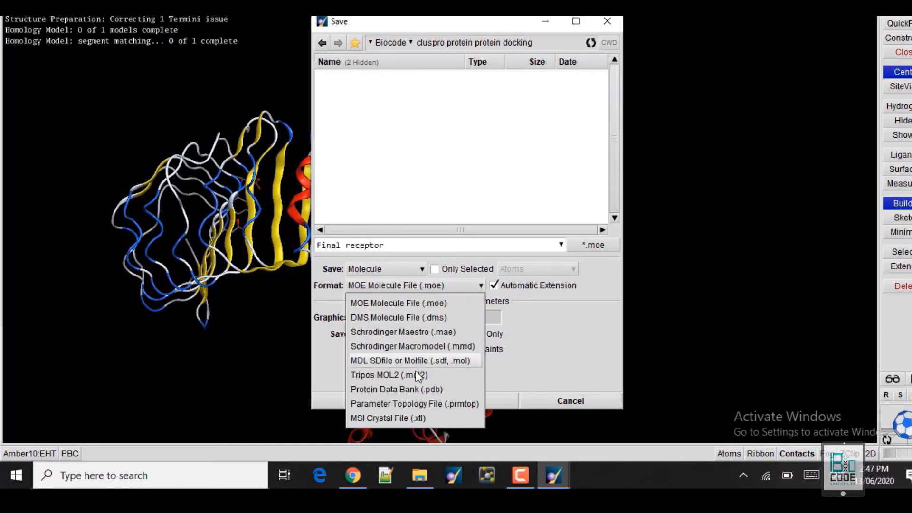
click(414, 388)
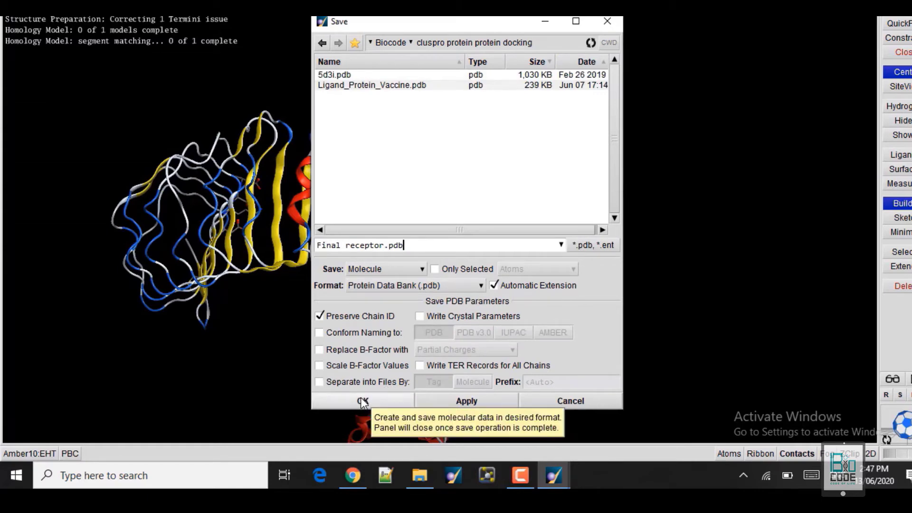
click(607, 22)
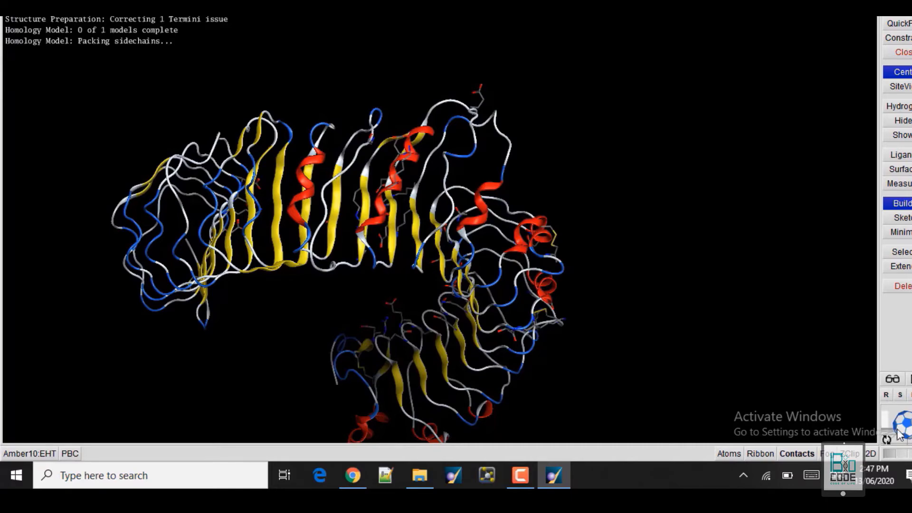
Quit MOE, confirming the exit.
drag(906, 431, 584, 324)
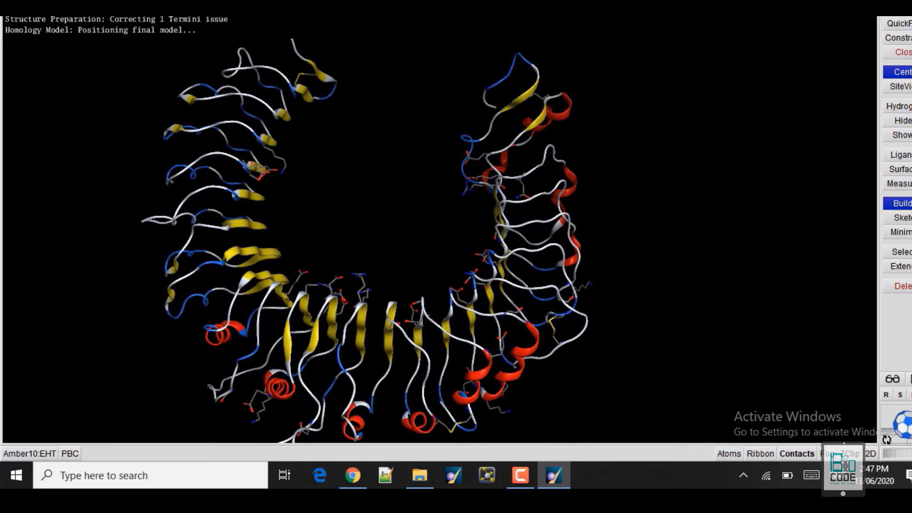
key(alt+F4)
click(404, 247)
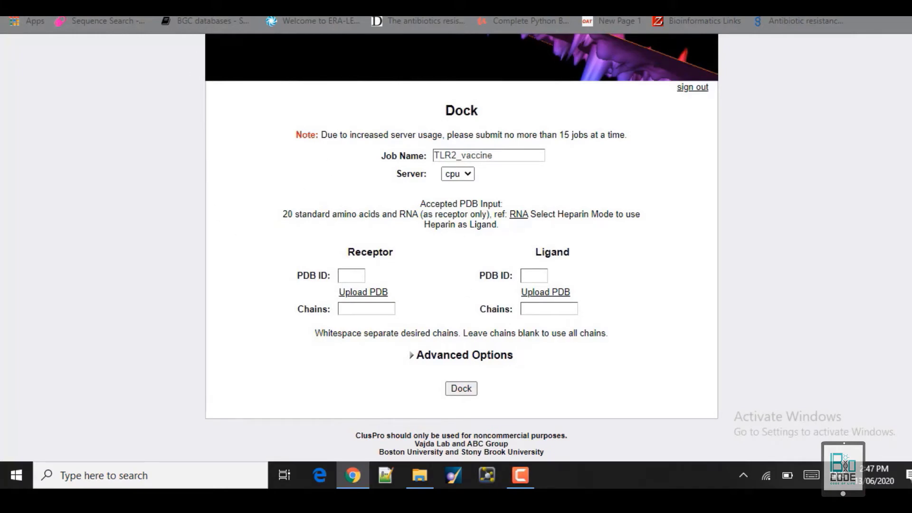
Expand Advanced Options and then Attraction and Repulsion to show the receptor and ligand residue boxes.
scroll(550, 370, up, 3)
scroll(550, 369, down, 3)
click(412, 357)
scroll(787, 221, down, 2)
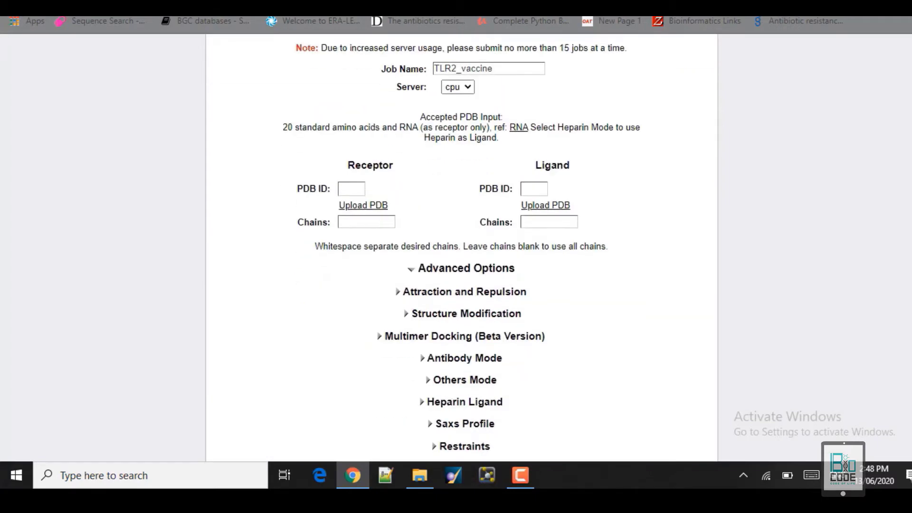
scroll(462, 247, down, 2)
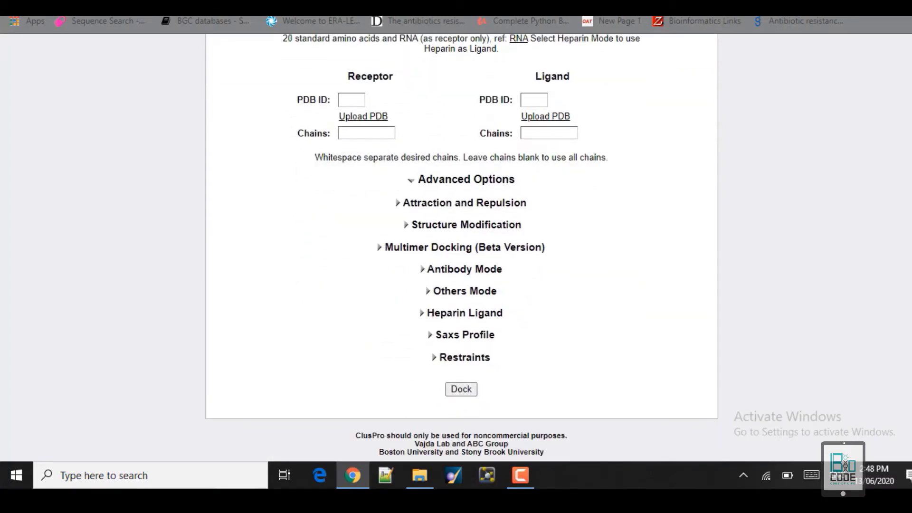
click(399, 205)
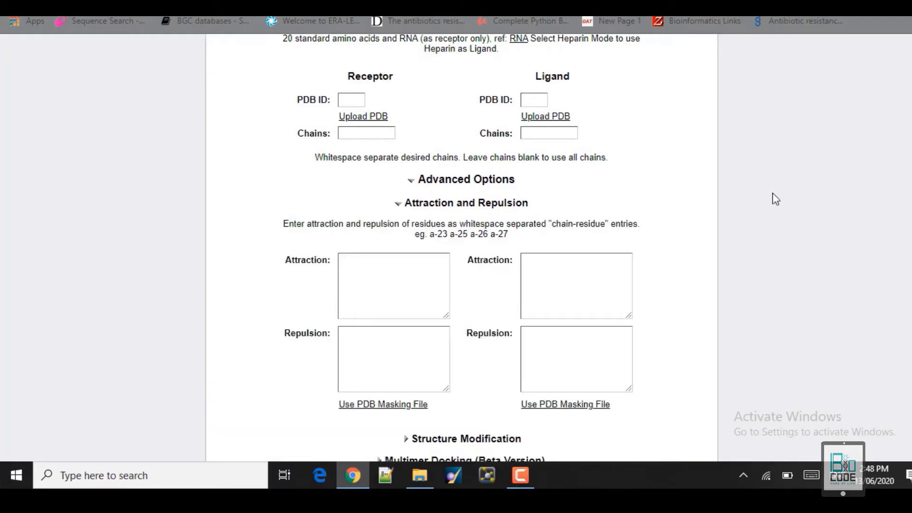
scroll(774, 198, down, 1)
scroll(462, 247, down, 5)
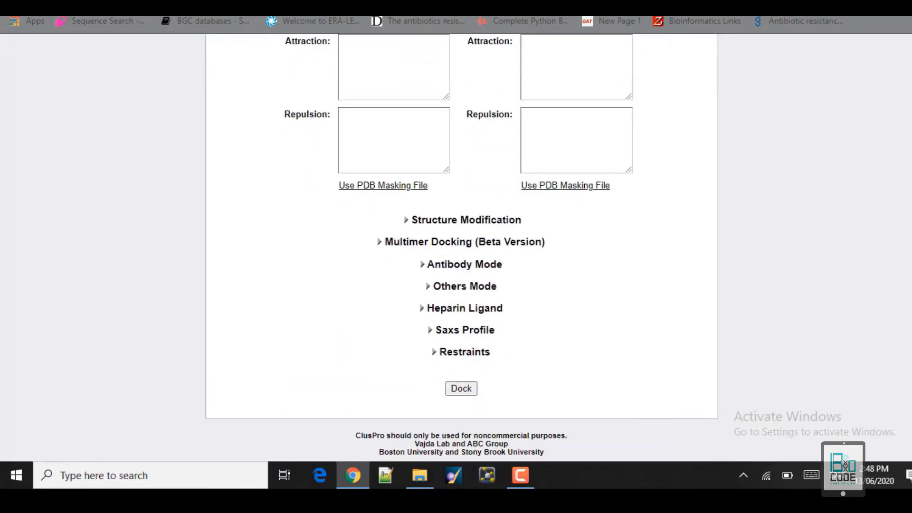
scroll(461, 247, up, 10)
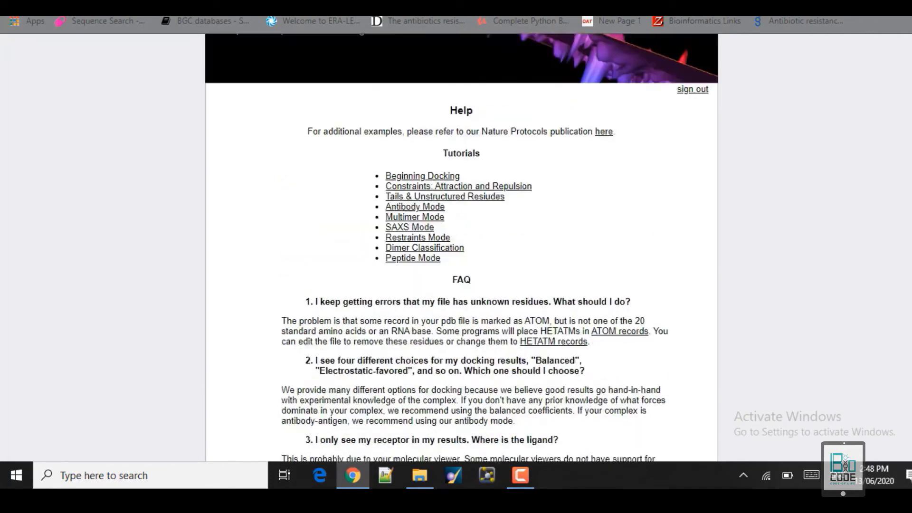
scroll(423, 280, up, 3)
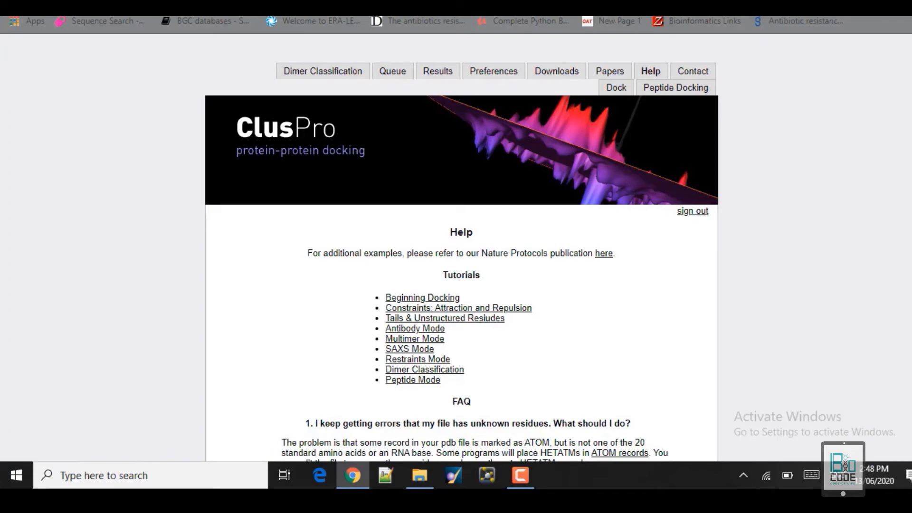
click(257, 17)
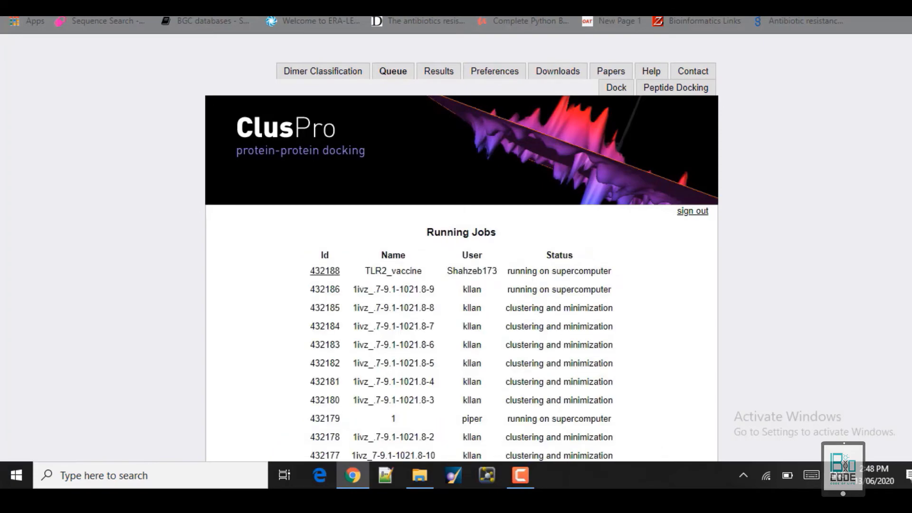
click(257, 17)
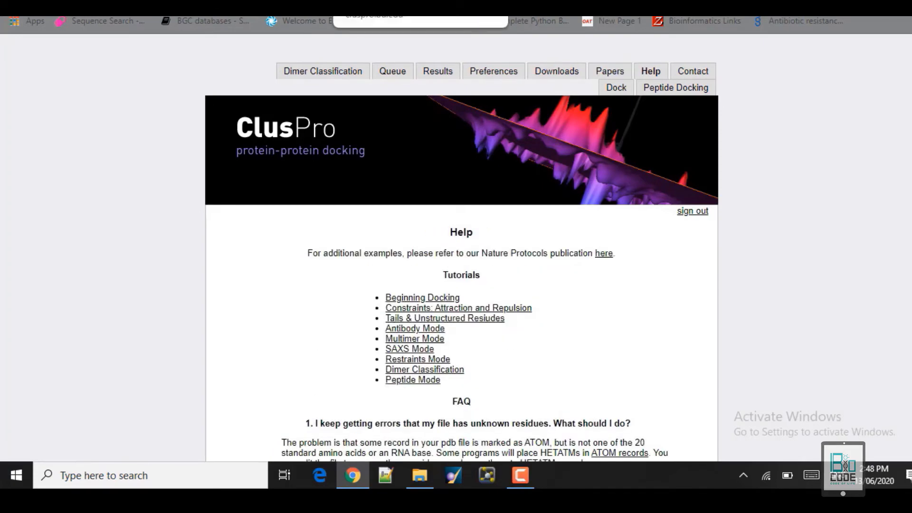
click(404, 17)
scroll(461, 247, down, 2)
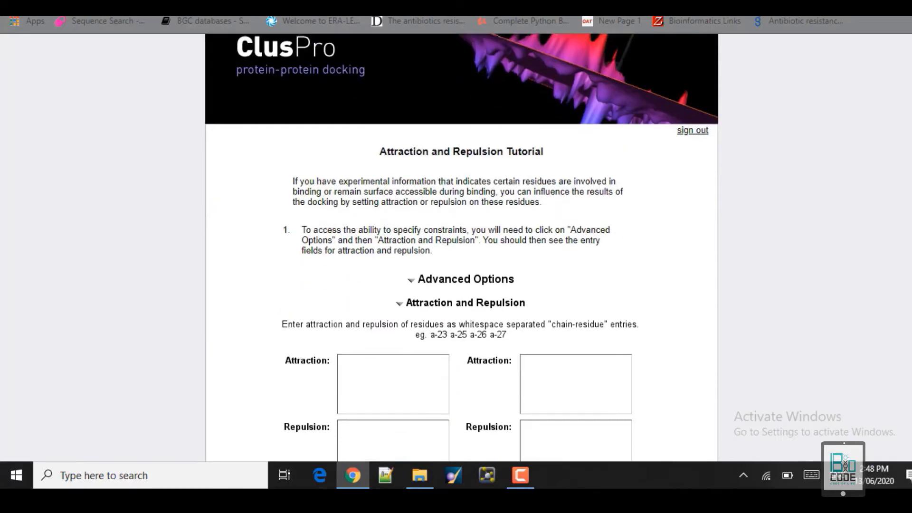
scroll(454, 113, down, 3)
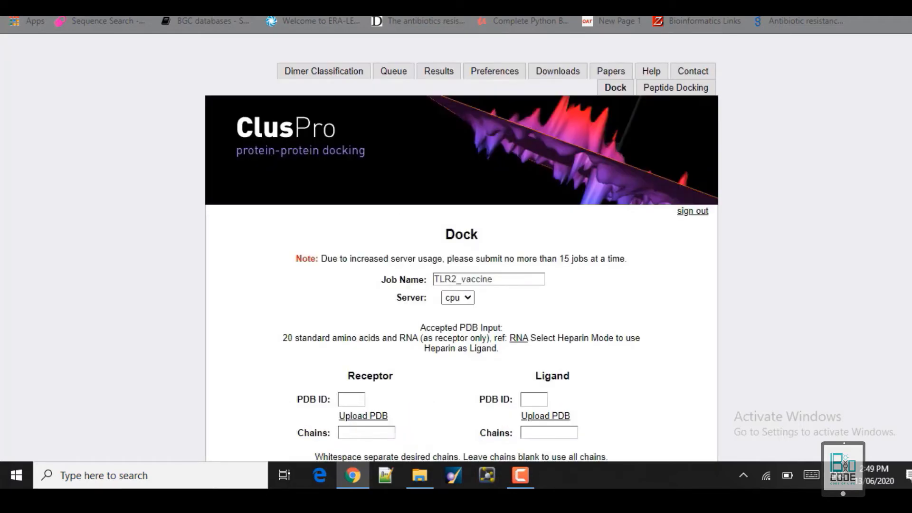
Enter receptor attraction residues A-35 A-36 A-37 in the left Attraction box.
scroll(528, 306, down, 8)
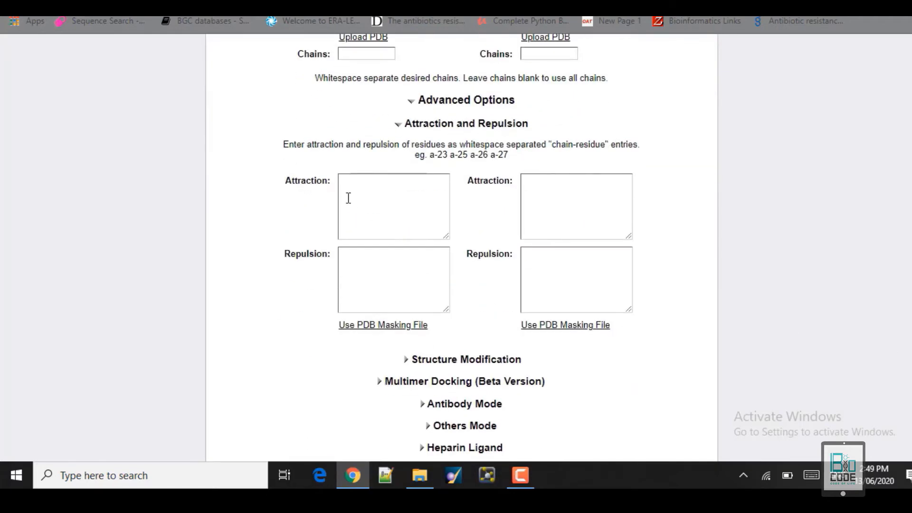
click(348, 190)
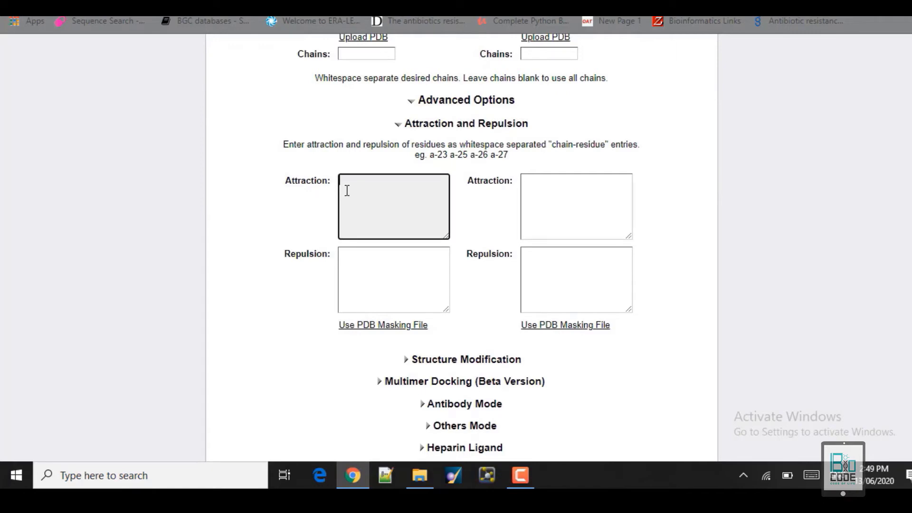
text(A)
text(-)
text(35)
text( A)
text(36)
text( A37 )
text(-)
key(Right)
key(Right)
key(Right)
key(Right)
text(-)
key(Right)
key(Right)
drag(413, 180, 305, 193)
click(558, 182)
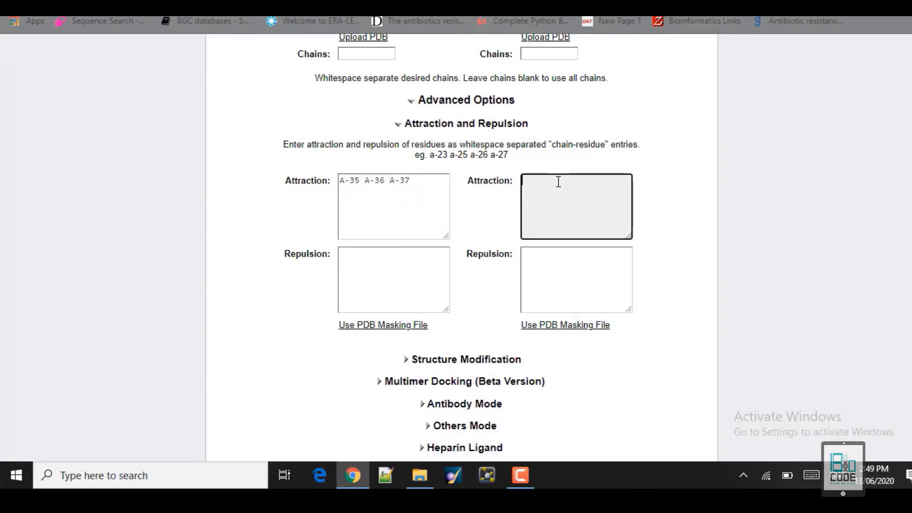
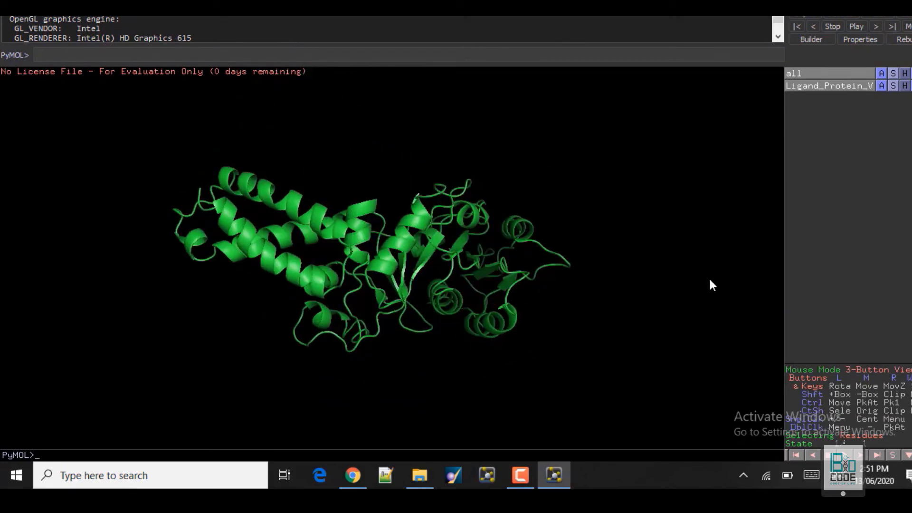
Show the vaccine sequence and select residues LSE, LFNIYAAY, AYGIDNSIT and TDSVKQLYAAYST.
click(891, 455)
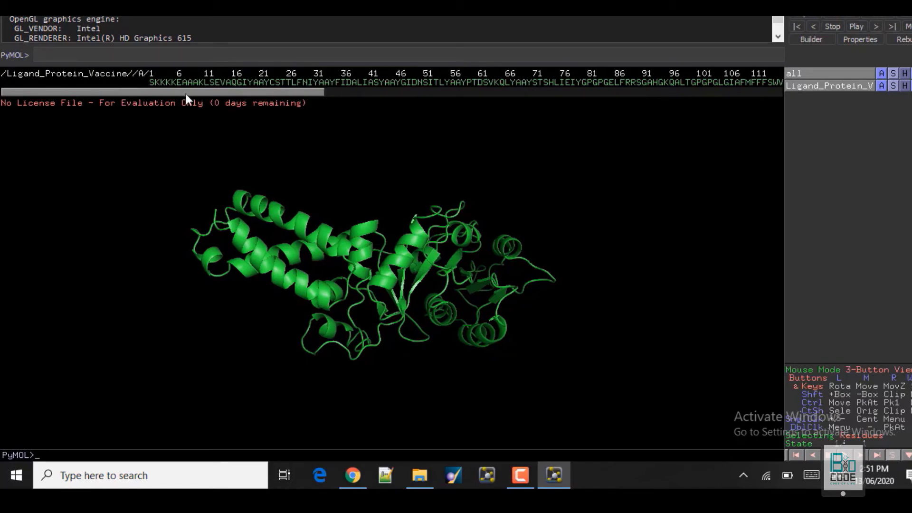
mouse_move(228, 90)
mouse_down()
mouse_move(478, 98)
mouse_move(207, 99)
mouse_move(218, 82)
mouse_up()
click(206, 83)
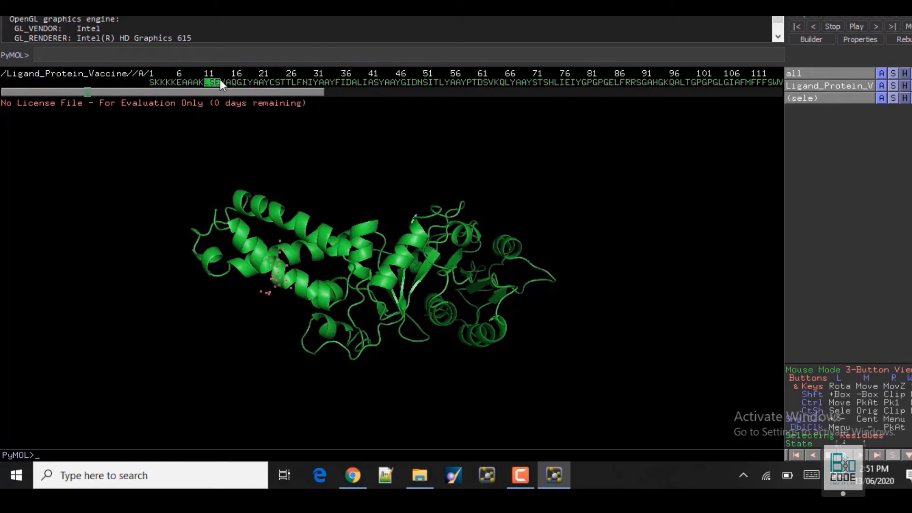
click(294, 79)
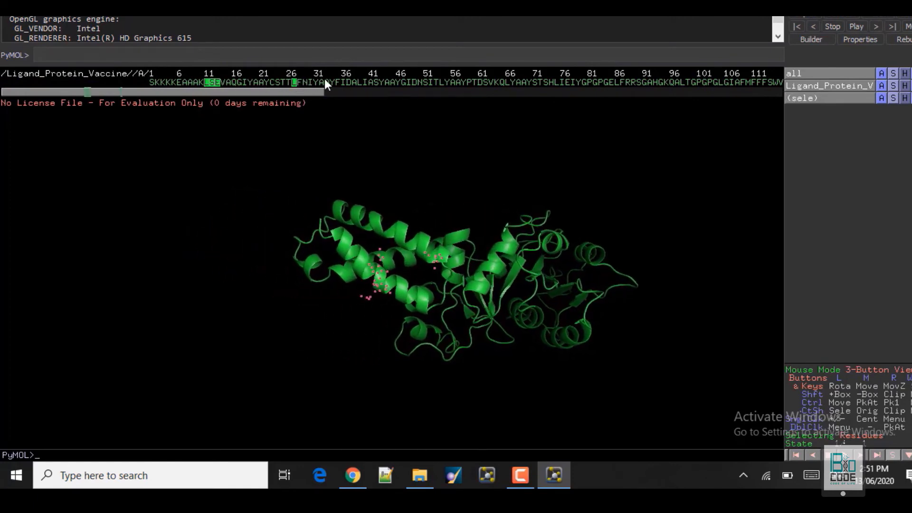
drag(324, 79, 330, 84)
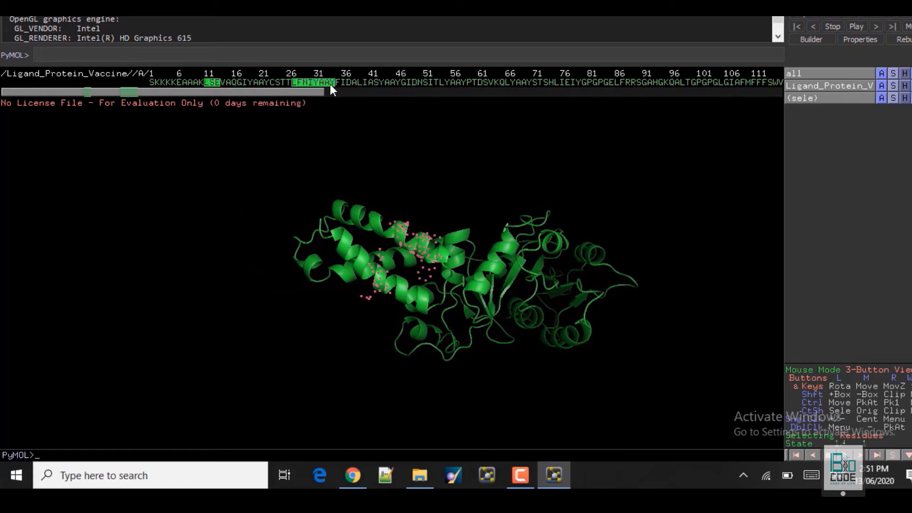
drag(392, 84, 538, 80)
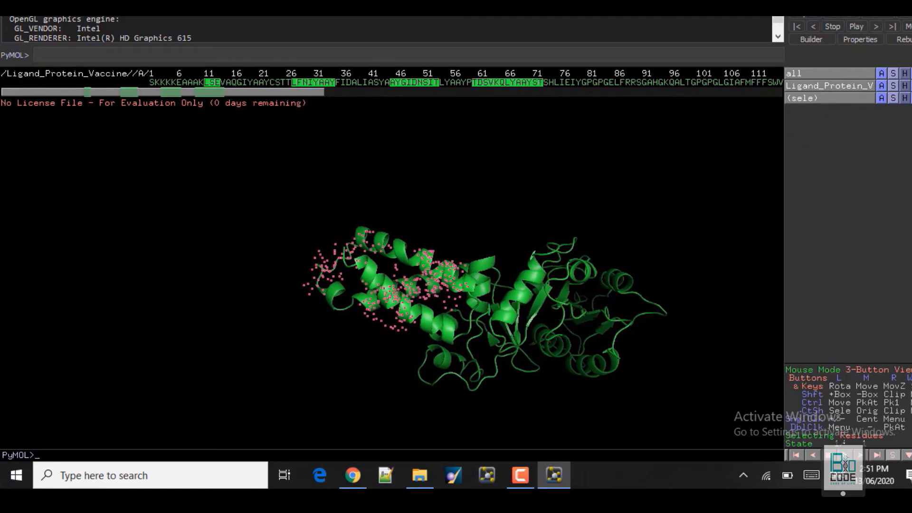
click(8, 4)
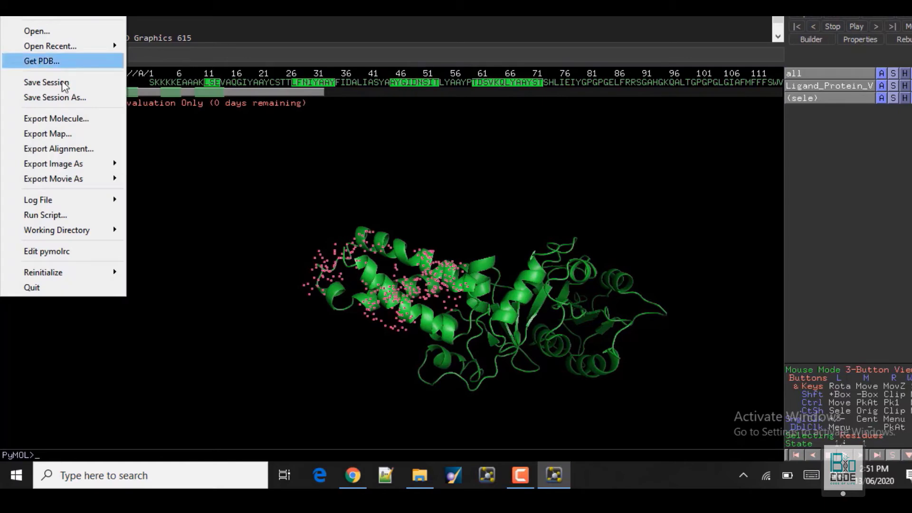
Export the sele selection in PDB format under the name 'Masking residues'.
click(71, 121)
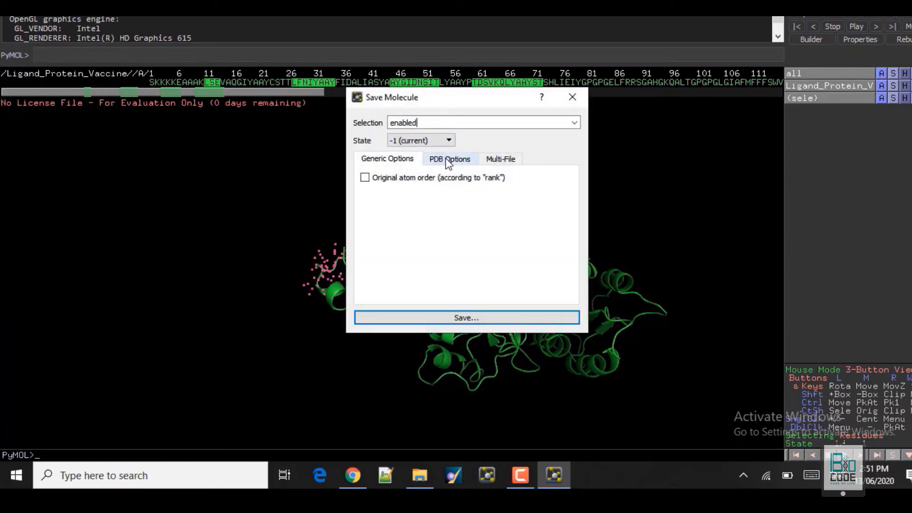
click(576, 122)
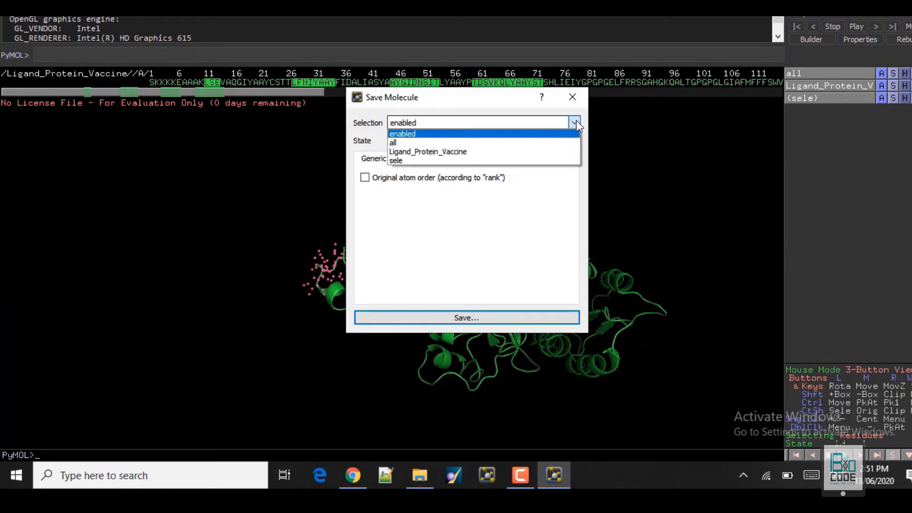
click(411, 160)
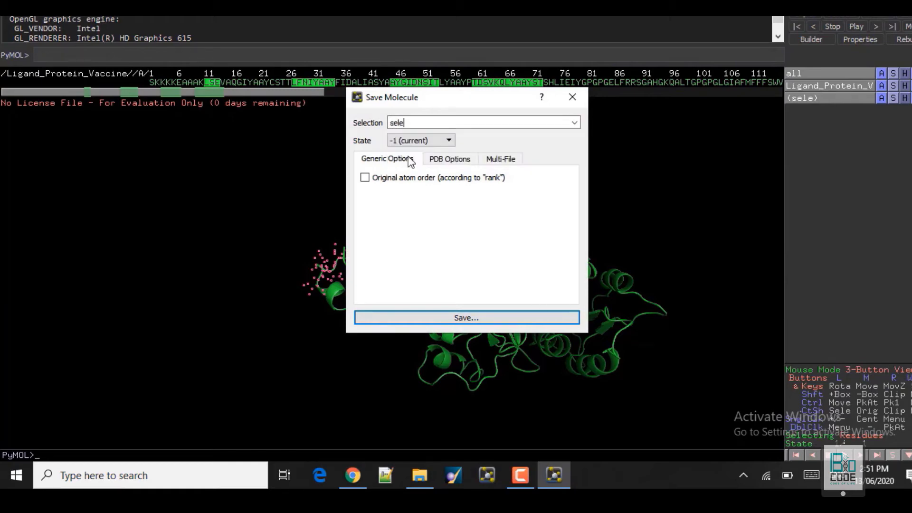
click(375, 160)
click(446, 319)
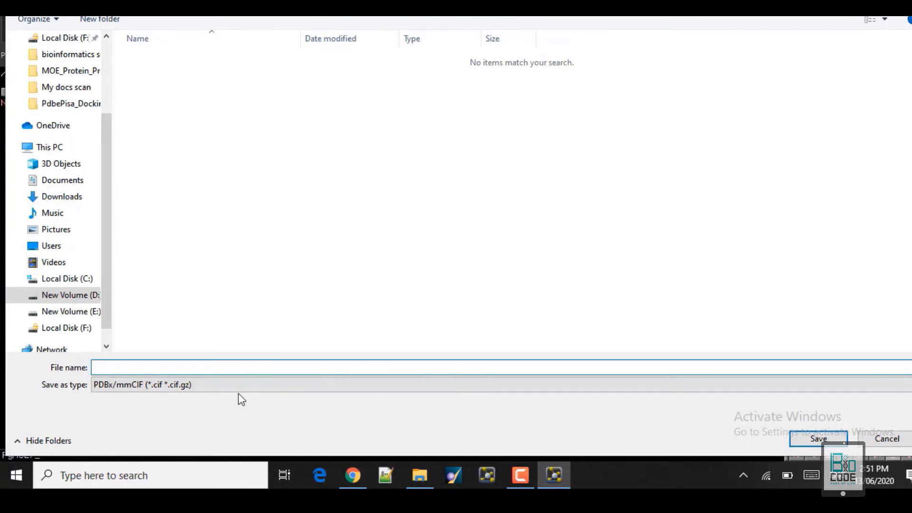
click(241, 386)
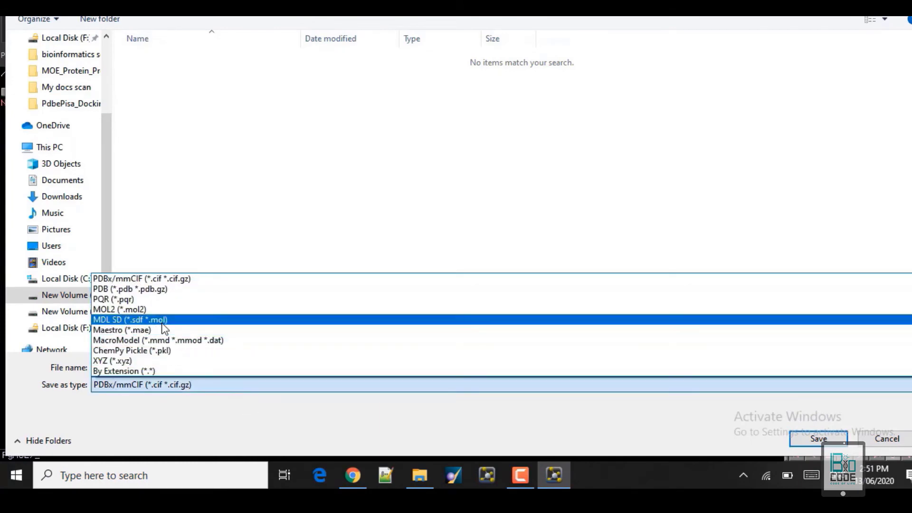
click(137, 290)
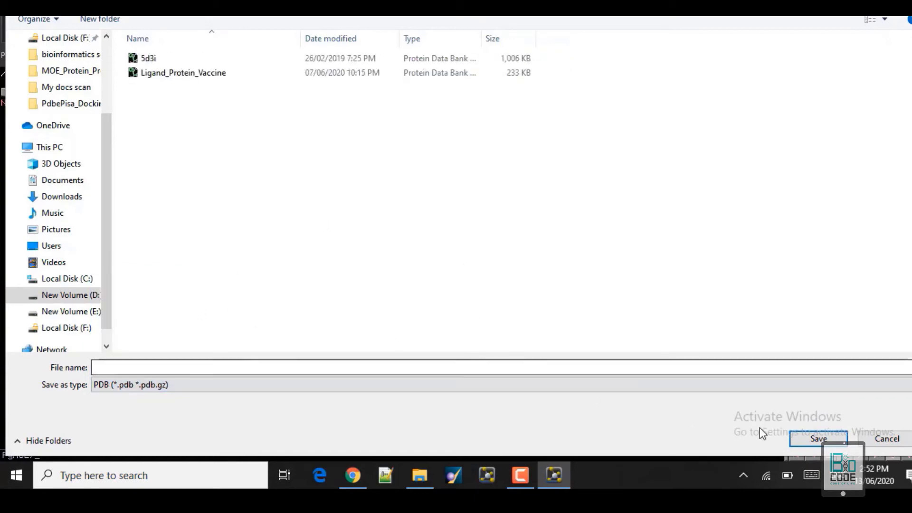
click(152, 371)
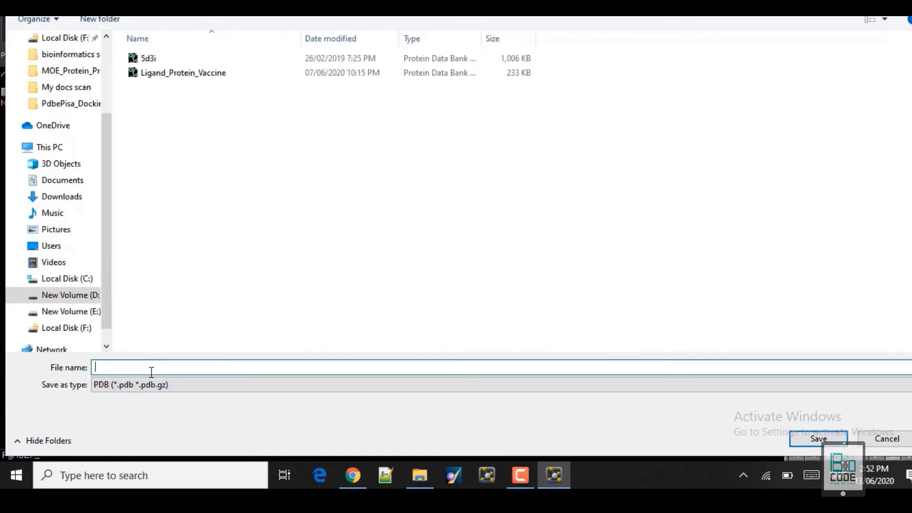
text(Masking residues)
key(Return)
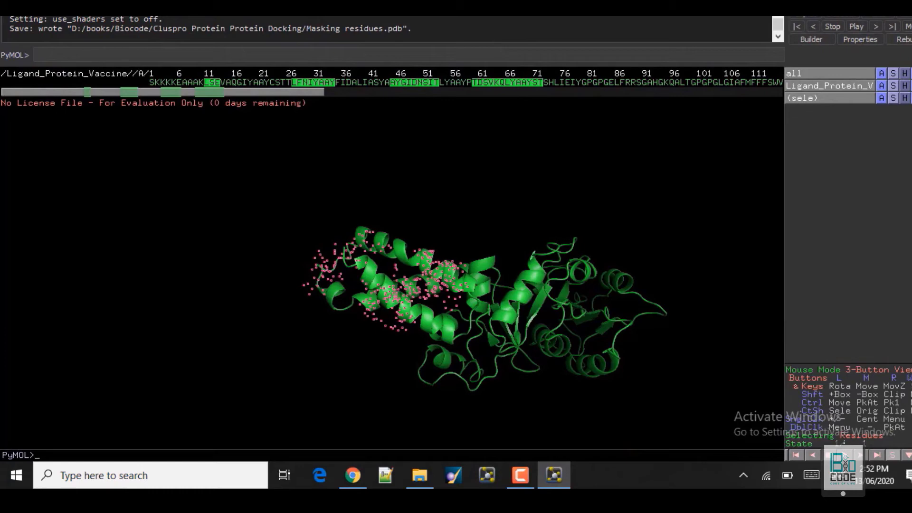
Close PyMOL, check the 25 KB Masking residues file, and return to the ClusPro form.
click(910, 17)
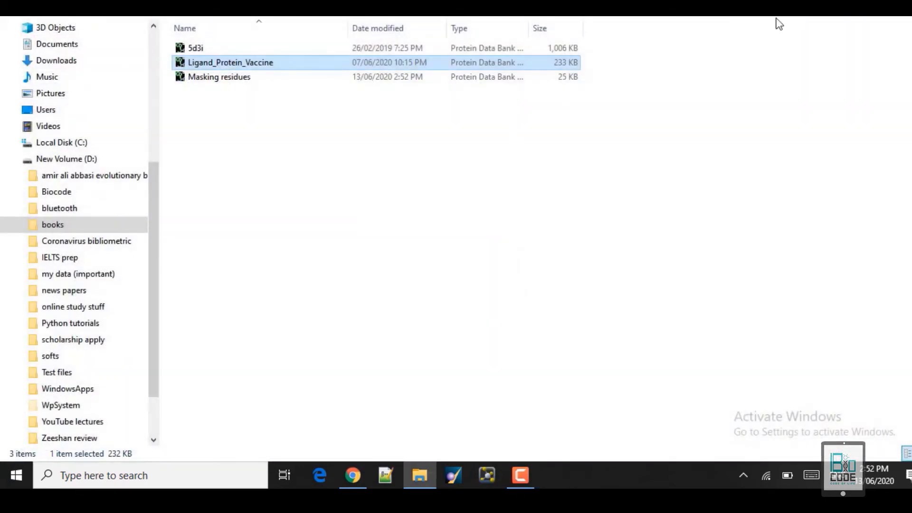
click(214, 82)
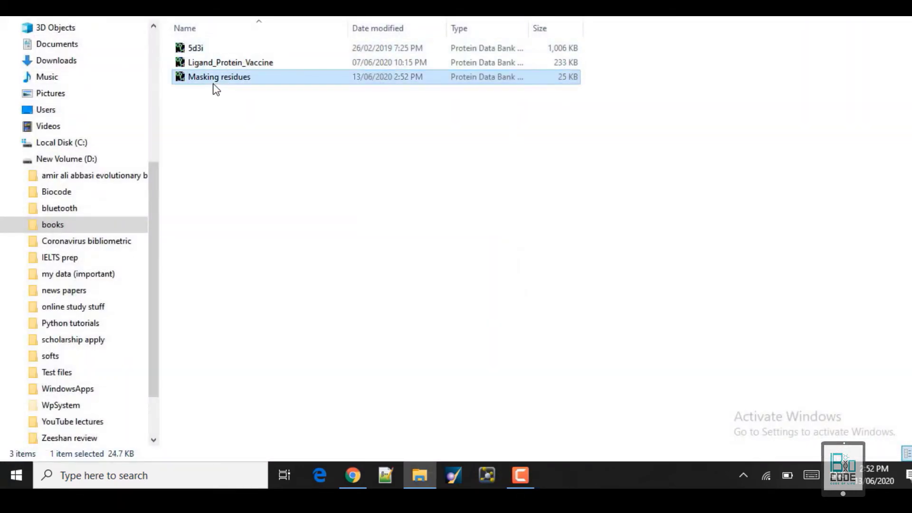
click(357, 472)
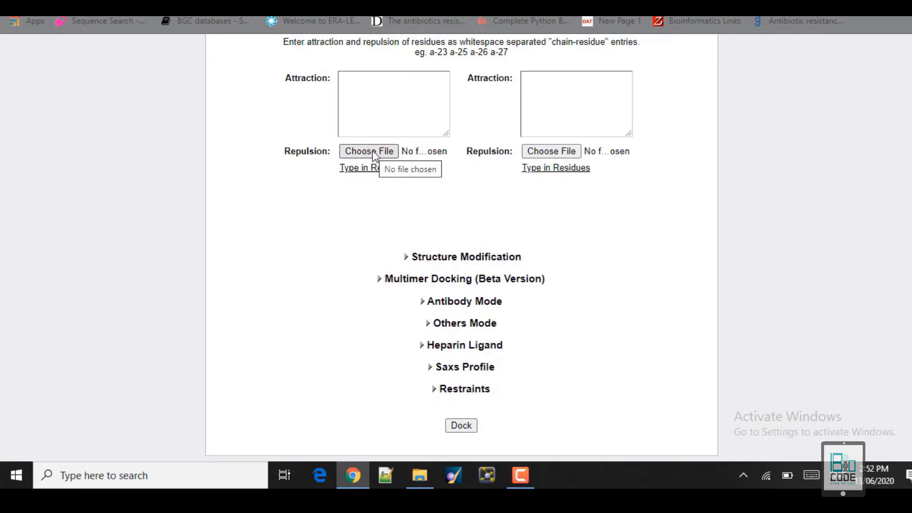
Attach Masking residues.pdb as the ligand repulsion file, leaving the receptor repulsion file empty.
click(554, 149)
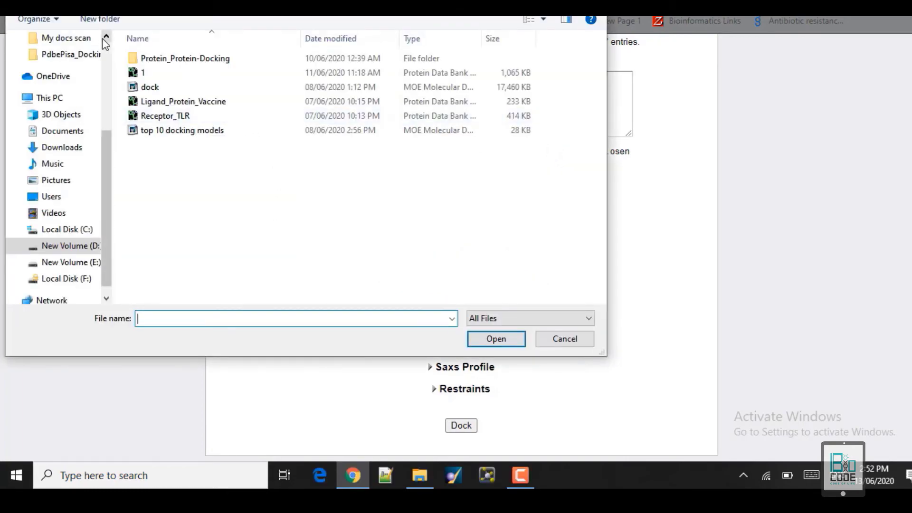
click(68, 1)
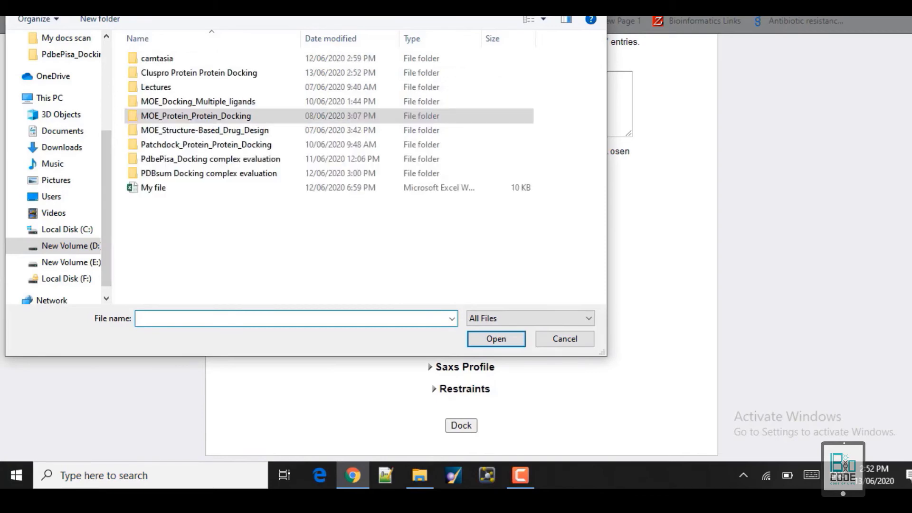
double_click(158, 75)
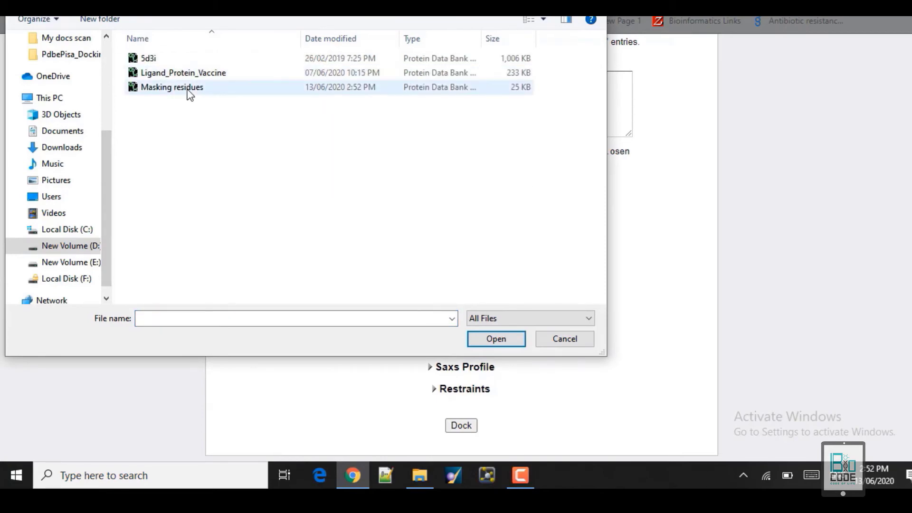
double_click(188, 90)
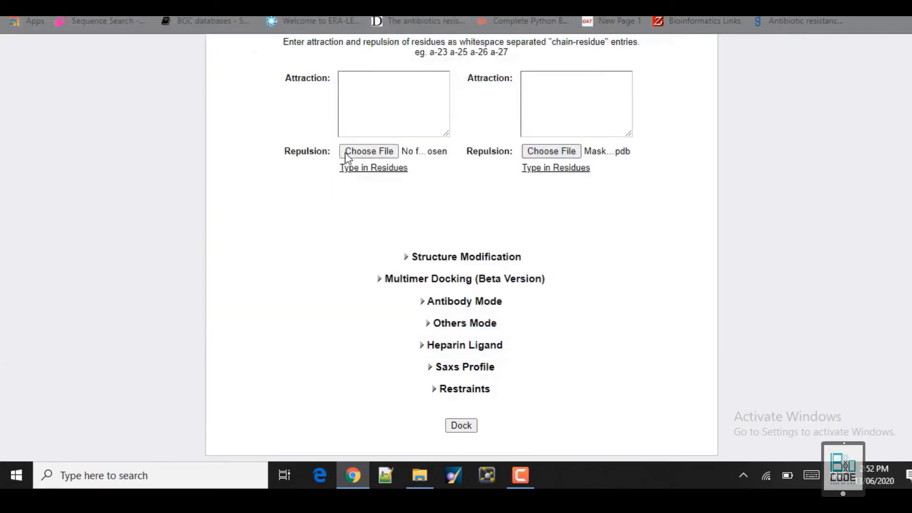
click(382, 153)
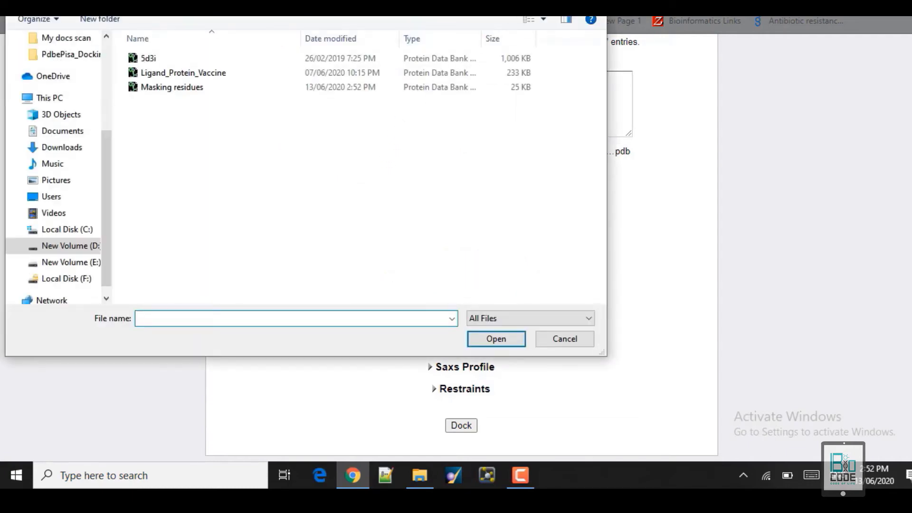
key(Escape)
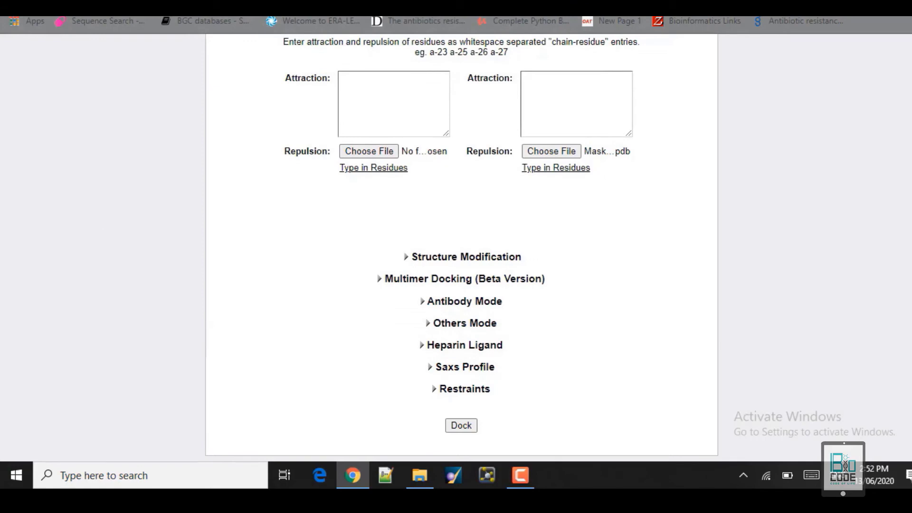
scroll(462, 247, up, 9)
scroll(462, 247, down, 7)
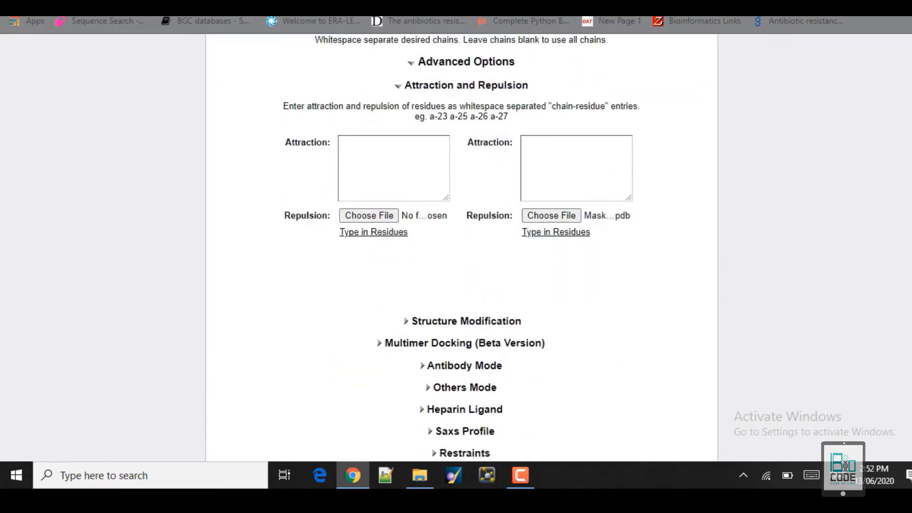
scroll(462, 247, up, 1)
scroll(462, 247, up, 4)
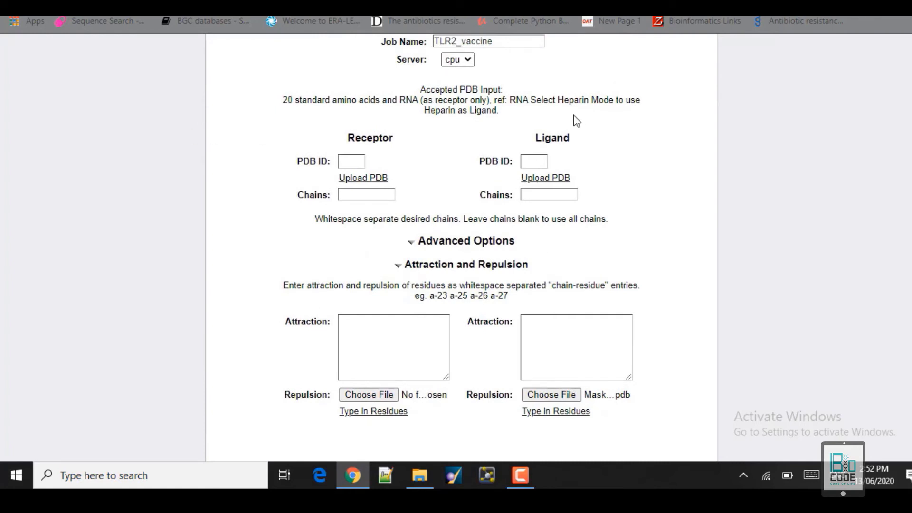
Set receptor and ligand repulsion to 'Use PDB Masking File' and collapse Attraction and Repulsion.
click(354, 331)
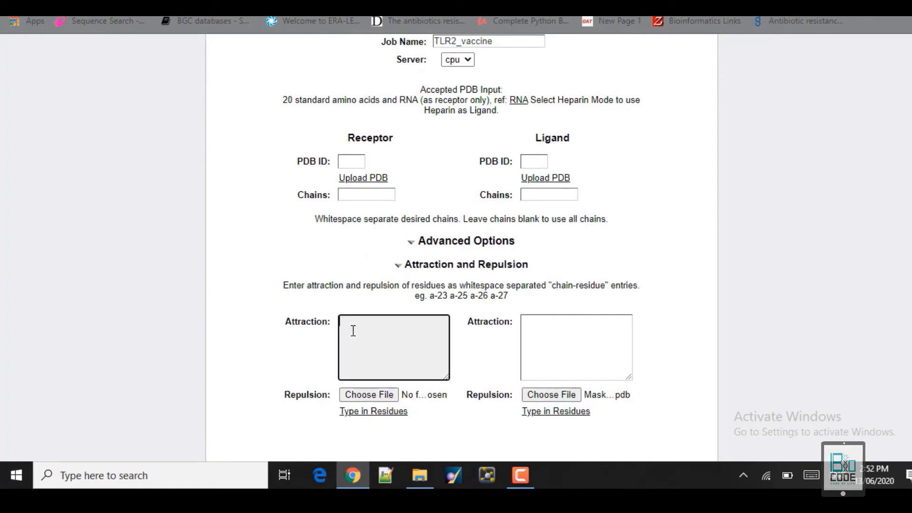
click(572, 330)
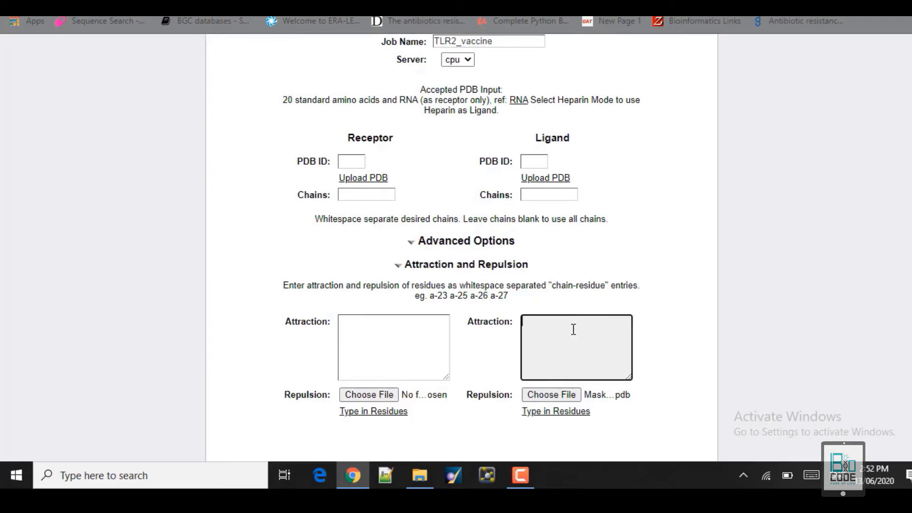
click(390, 331)
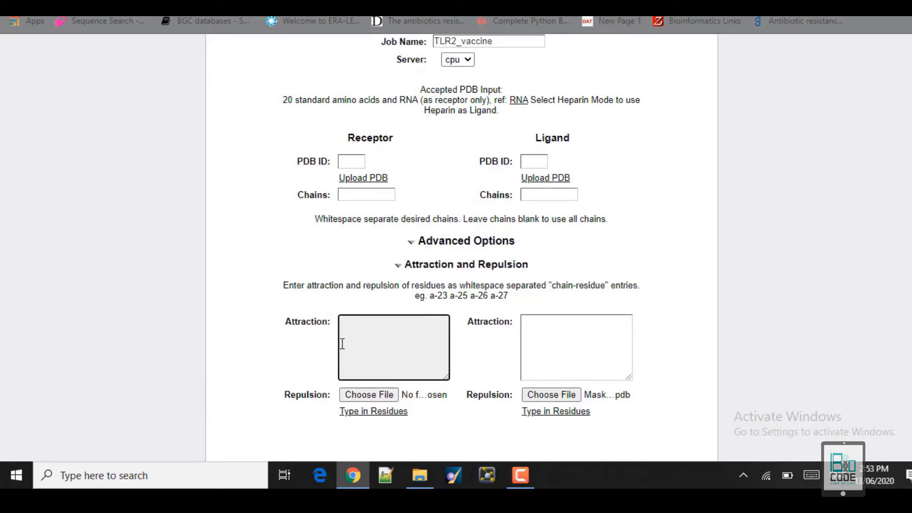
click(363, 412)
click(341, 411)
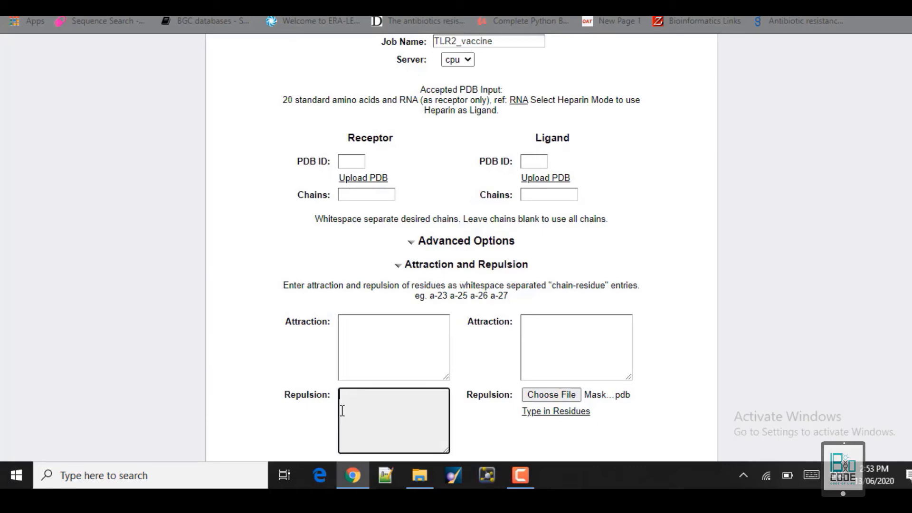
click(545, 411)
click(544, 412)
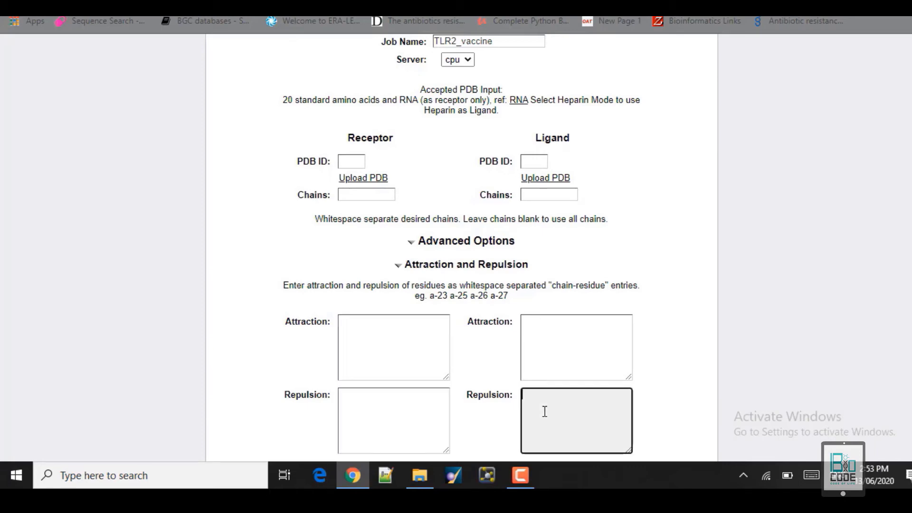
scroll(461, 245, down, 1)
scroll(462, 245, down, 2)
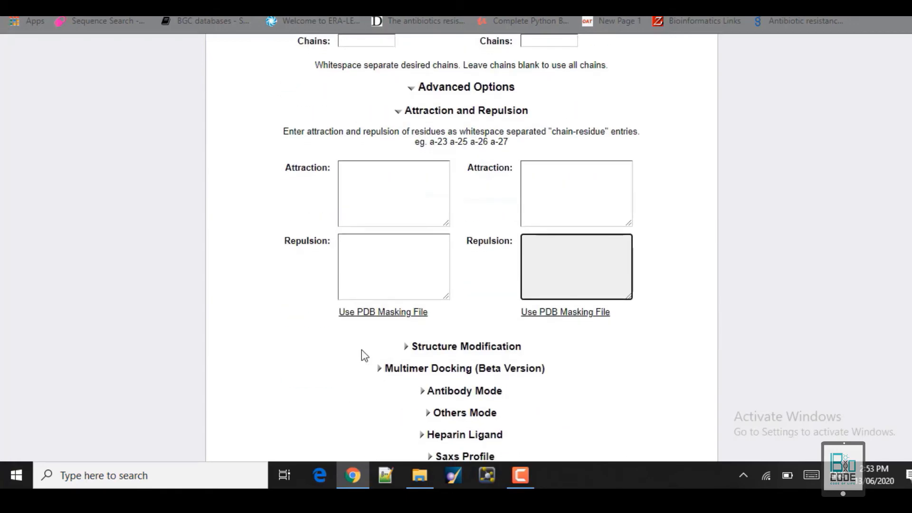
click(388, 313)
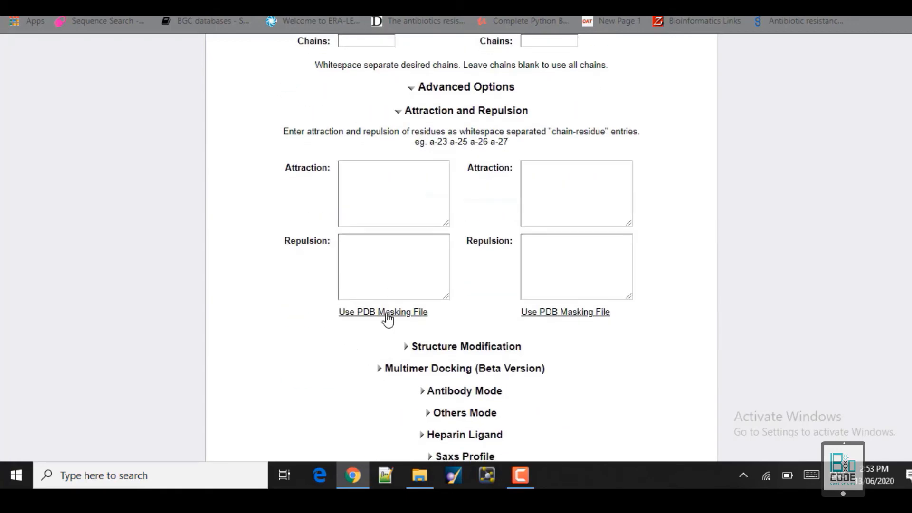
click(552, 313)
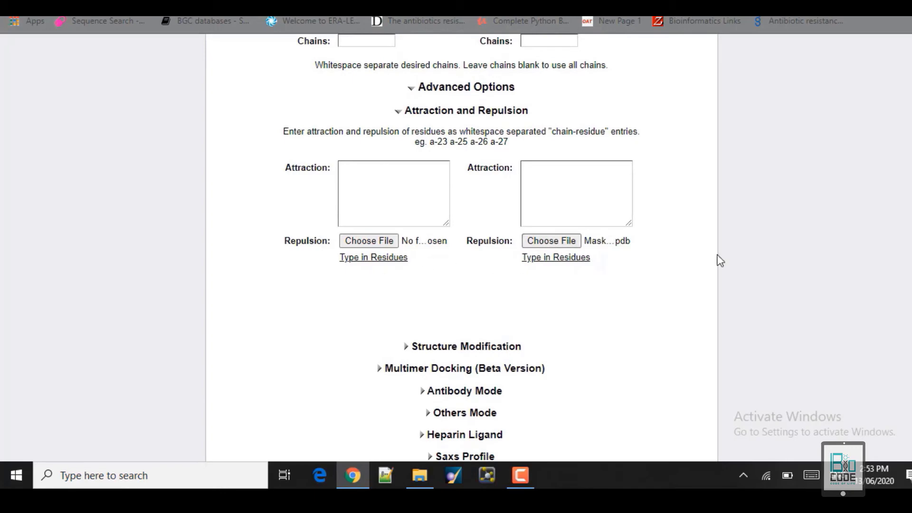
click(399, 112)
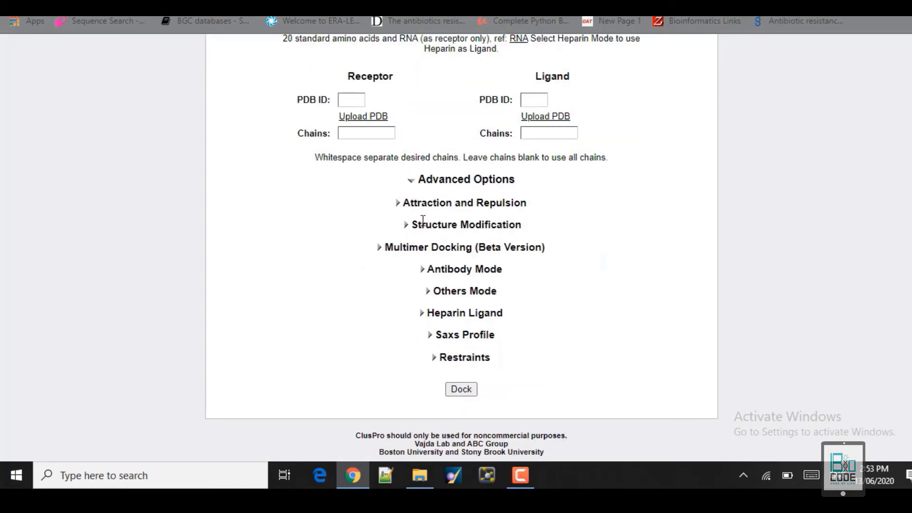
Leave terminal-residue removal unticked for receptor and ligand, then expand Multimer Docking (Beta Version).
click(407, 225)
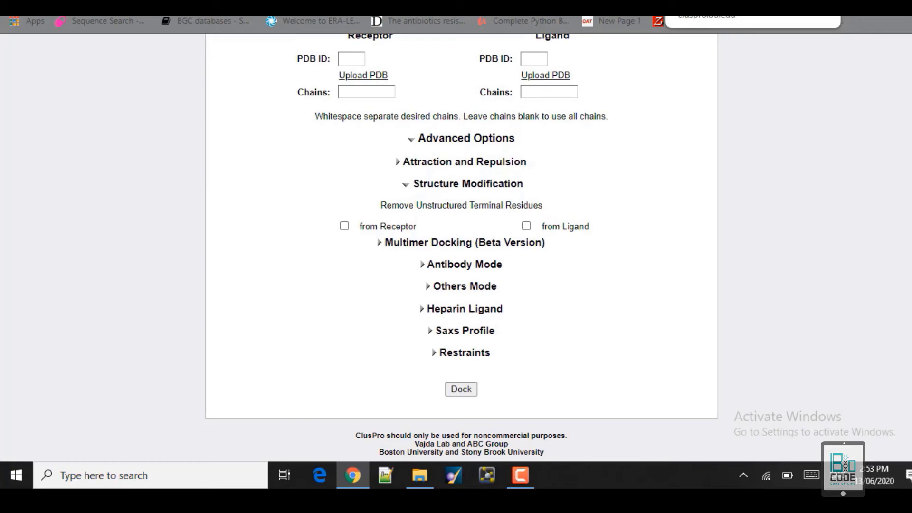
click(344, 226)
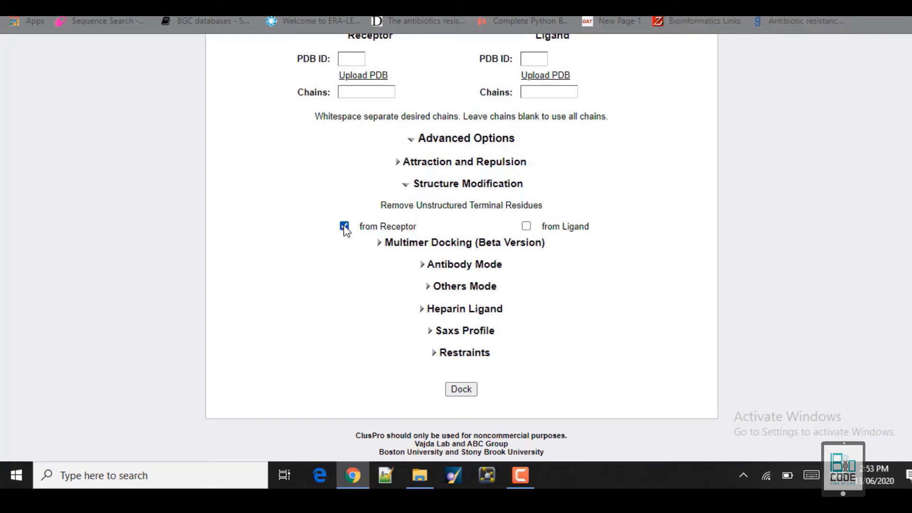
click(525, 227)
click(525, 227)
click(344, 227)
click(407, 186)
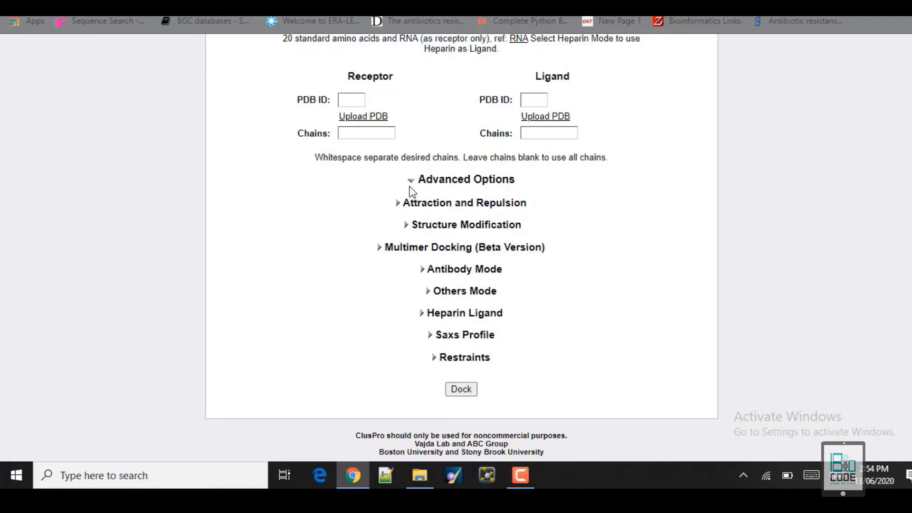
click(407, 225)
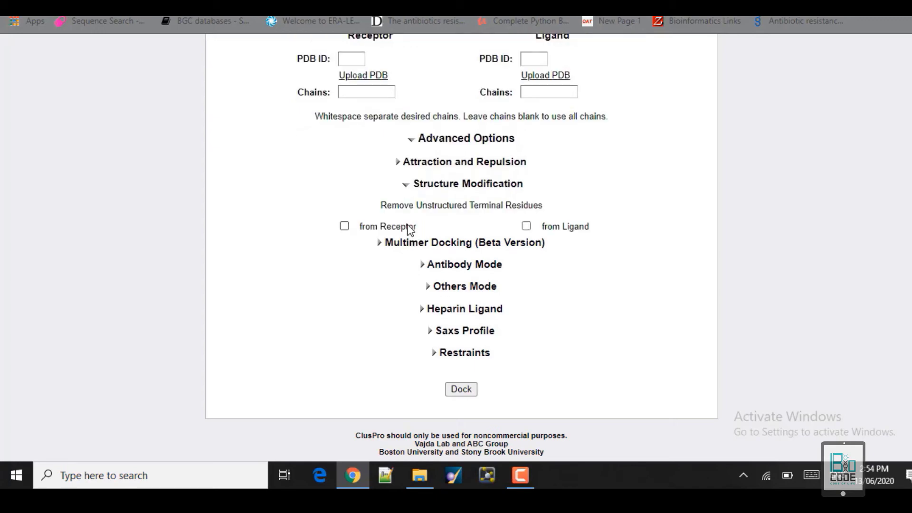
click(408, 187)
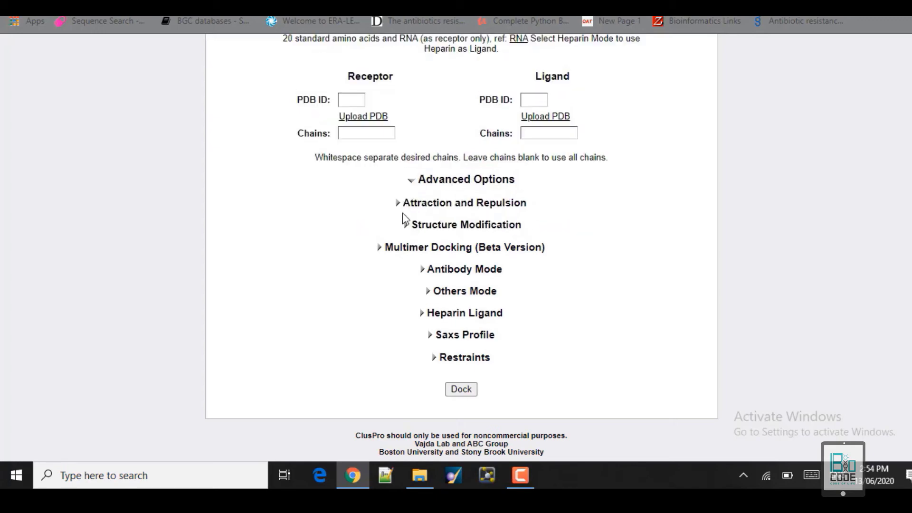
click(380, 247)
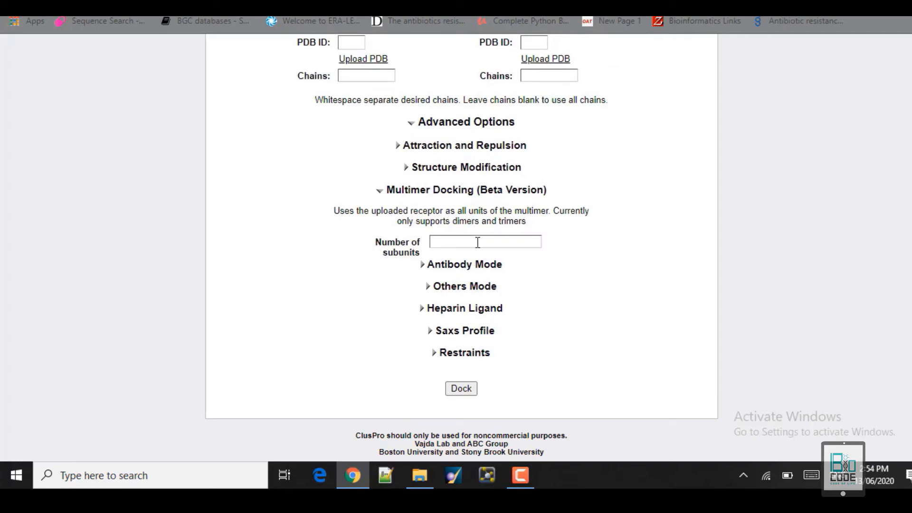
key(ctrl+Tab)
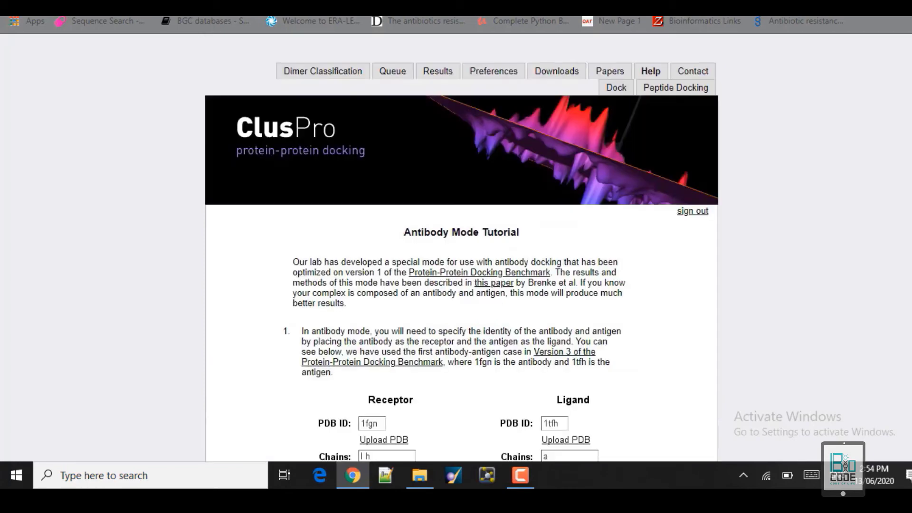
key(ctrl+Tab)
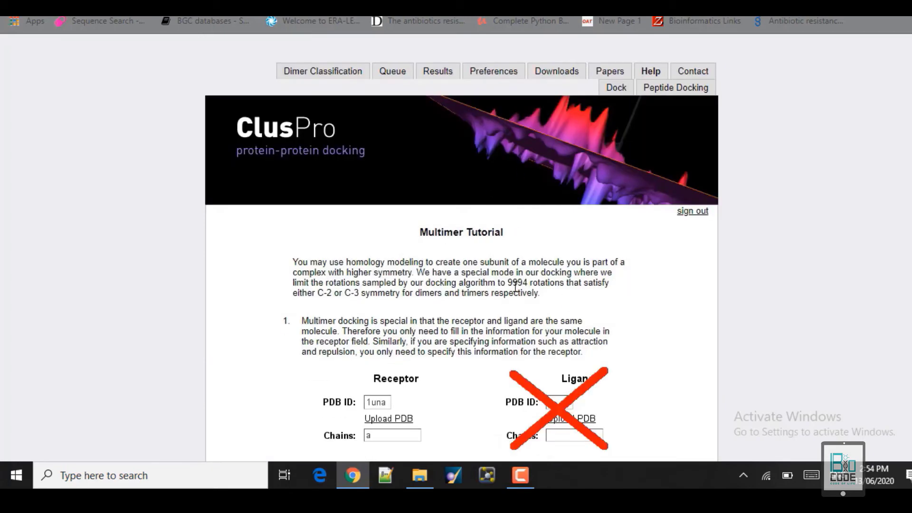
scroll(461, 242, down, 2)
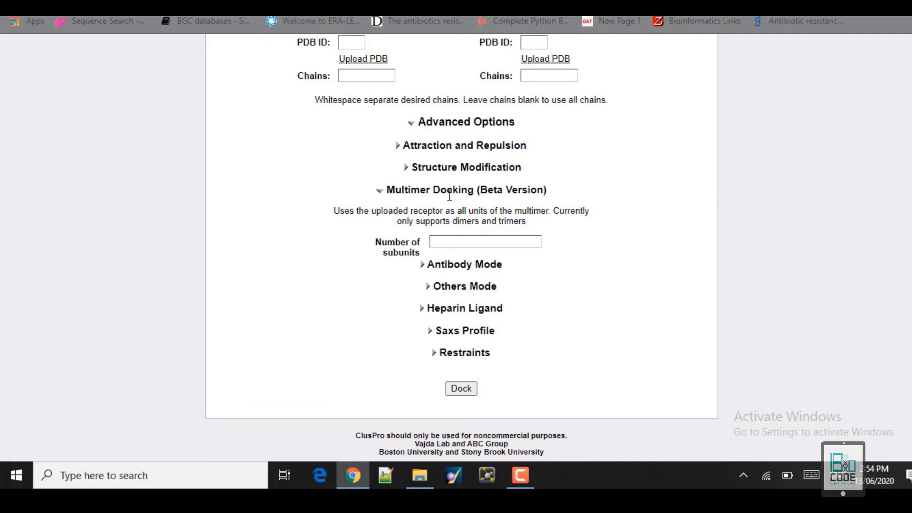
click(441, 241)
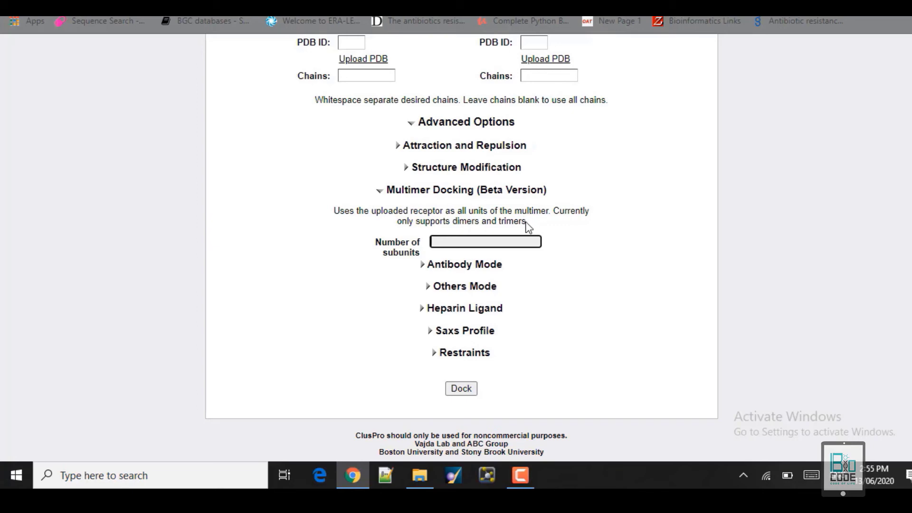
drag(527, 222, 451, 222)
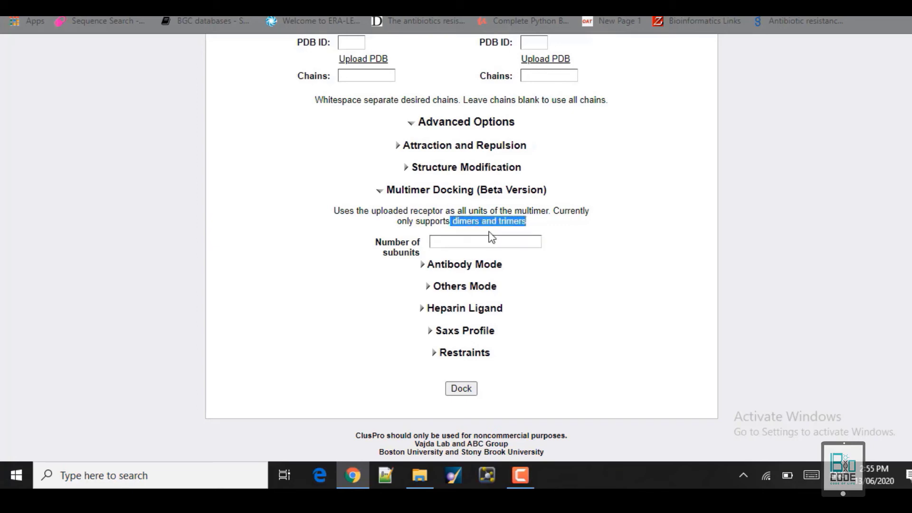
click(460, 243)
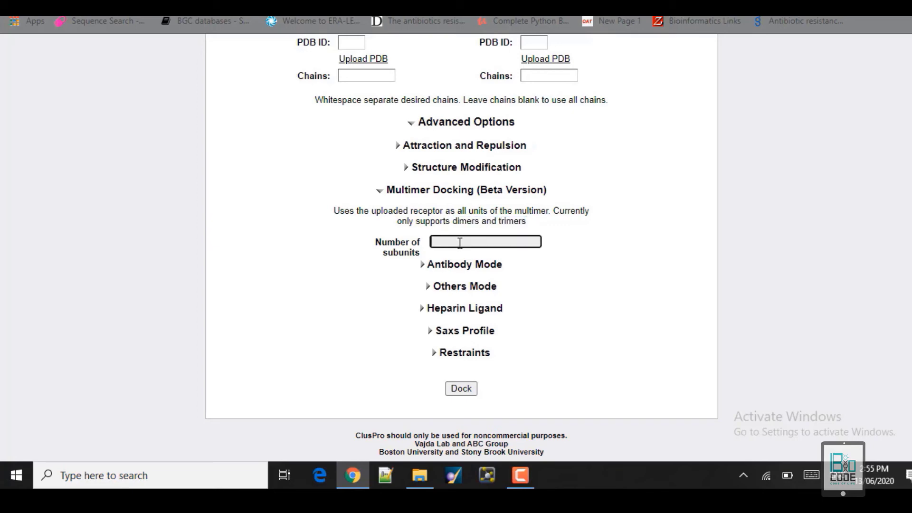
text(@)
key(BackSpace)
text(3)
key(BackSpace)
Collapse Multimer Docking and expand the Antibody Mode options, leaving both checkboxes unticked.
click(380, 192)
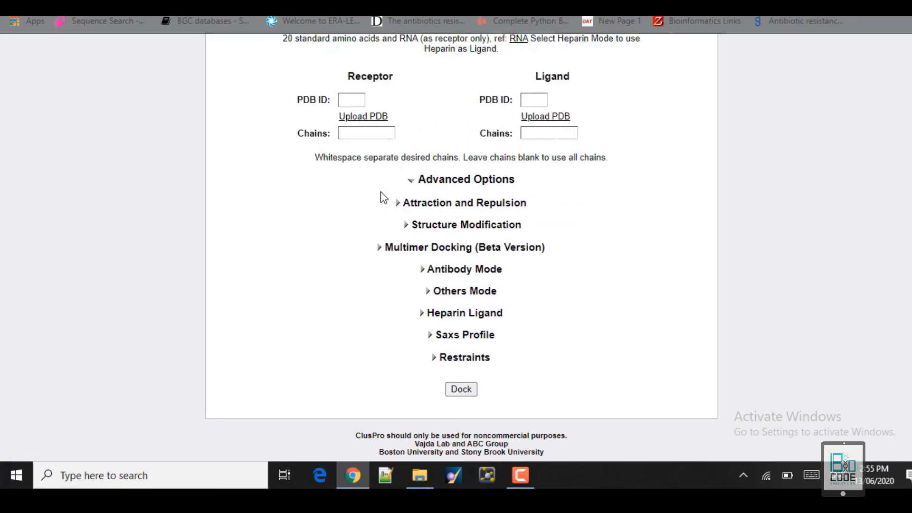
click(423, 271)
scroll(421, 268, down, 2)
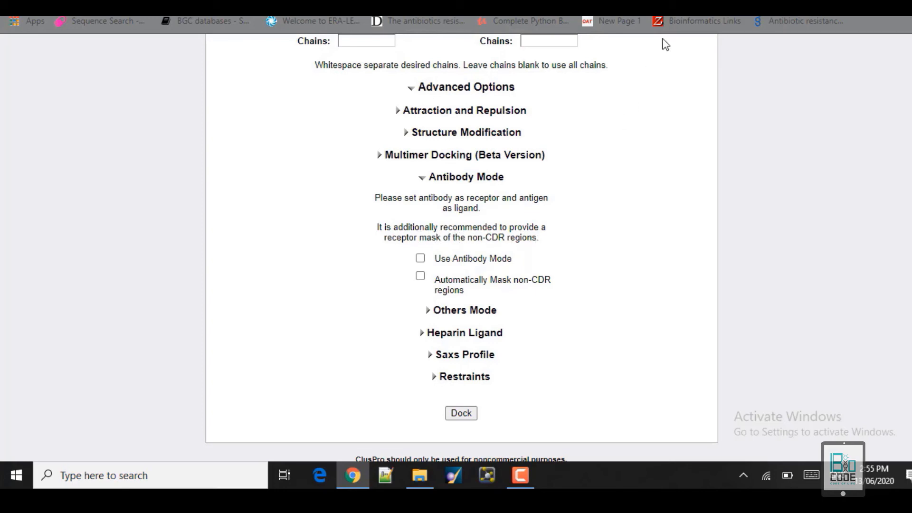
Read the Antibody Mode Tutorial on CDRs and non-CDR masking, then return to the Dock form.
click(456, 17)
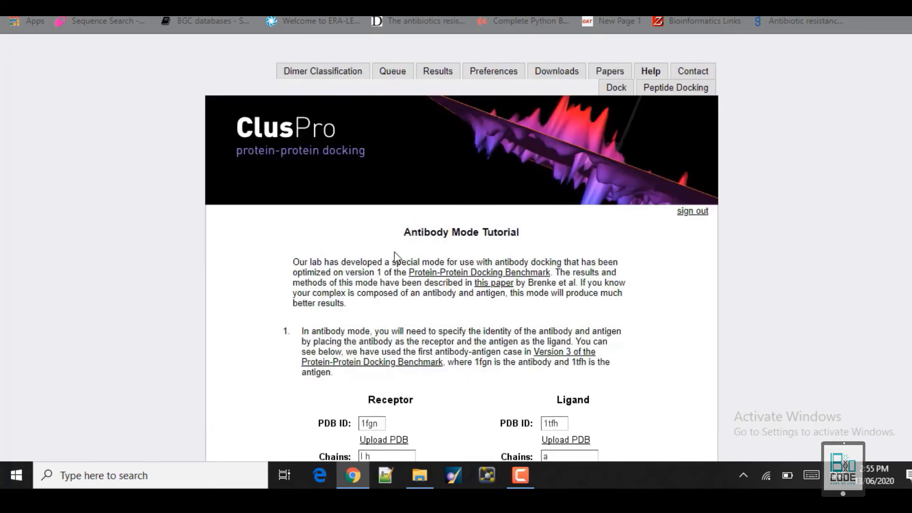
scroll(395, 256, down, 6)
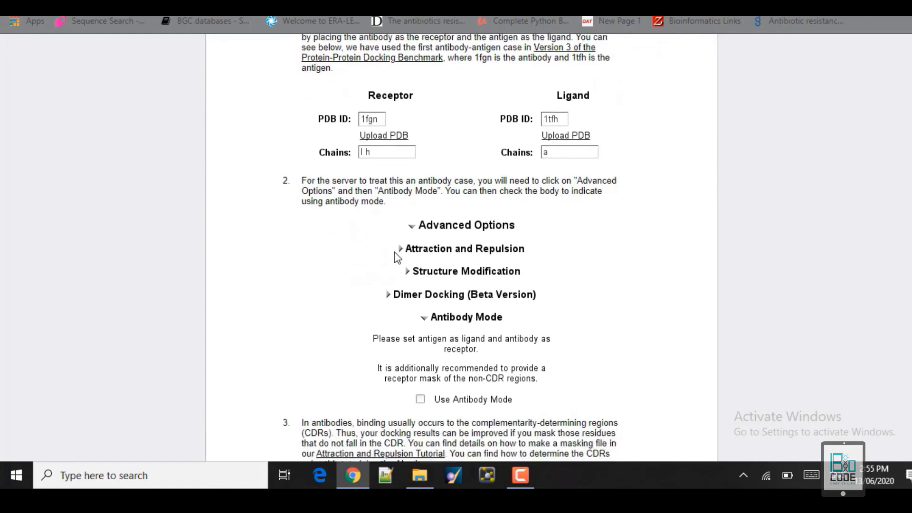
scroll(394, 254, down, 1)
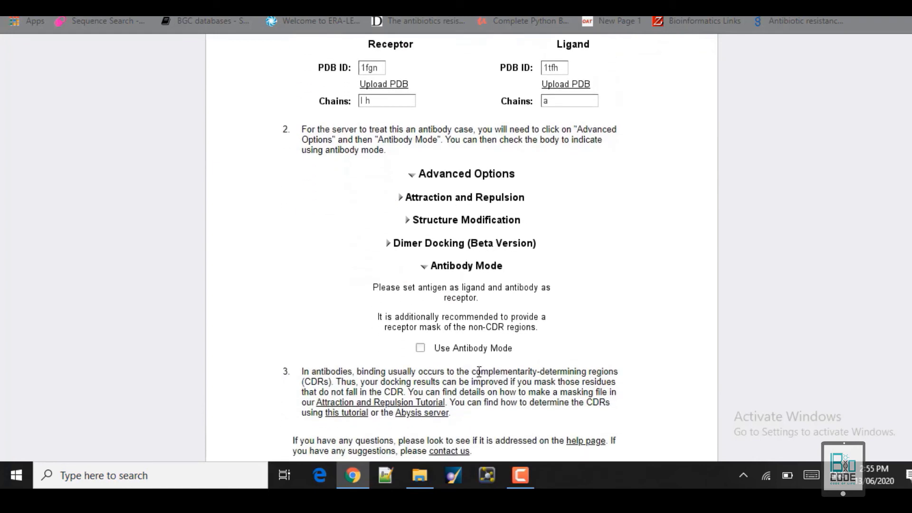
drag(472, 371, 625, 374)
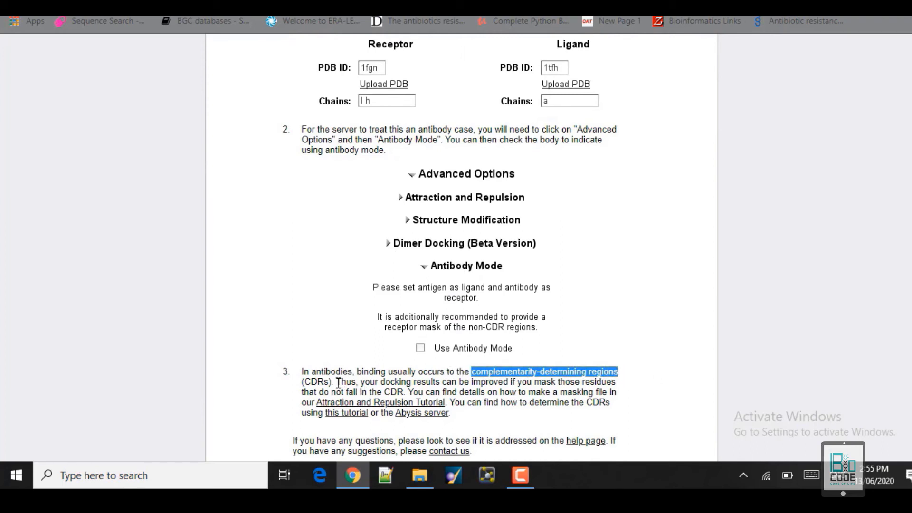
drag(336, 383, 406, 391)
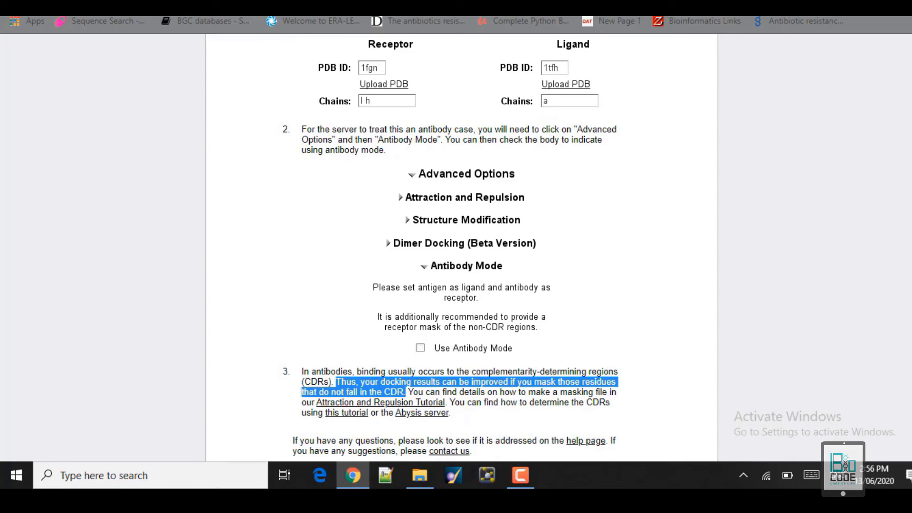
scroll(457, 247, up, 8)
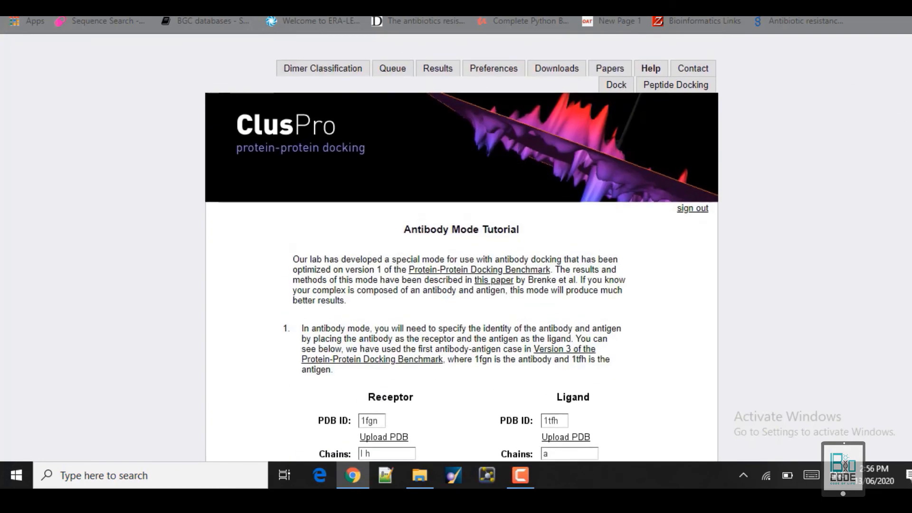
click(377, 18)
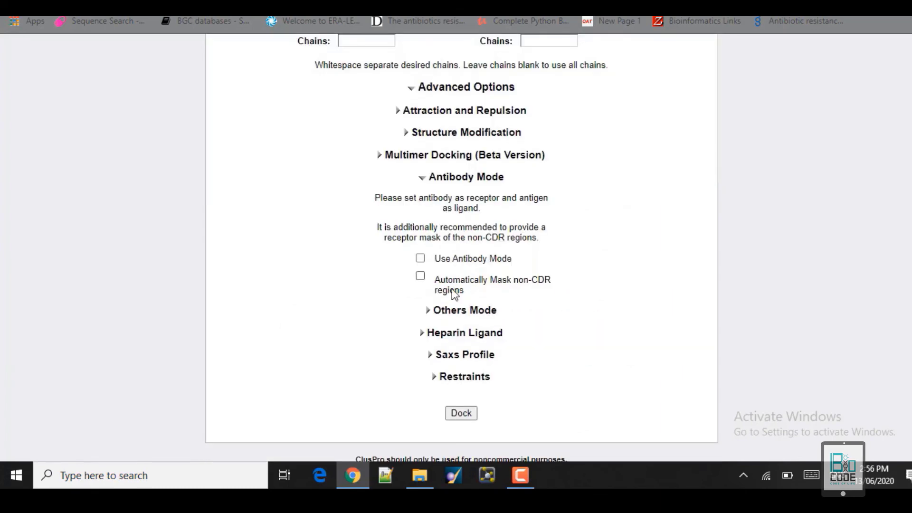
Collapse Antibody Mode and scroll back to the top of the TLR2_vaccine Dock form.
click(423, 179)
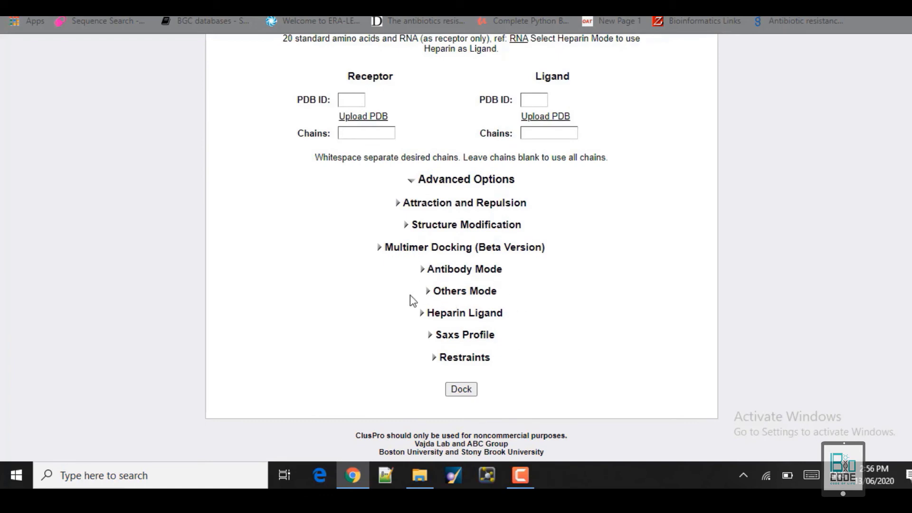
drag(434, 291, 503, 374)
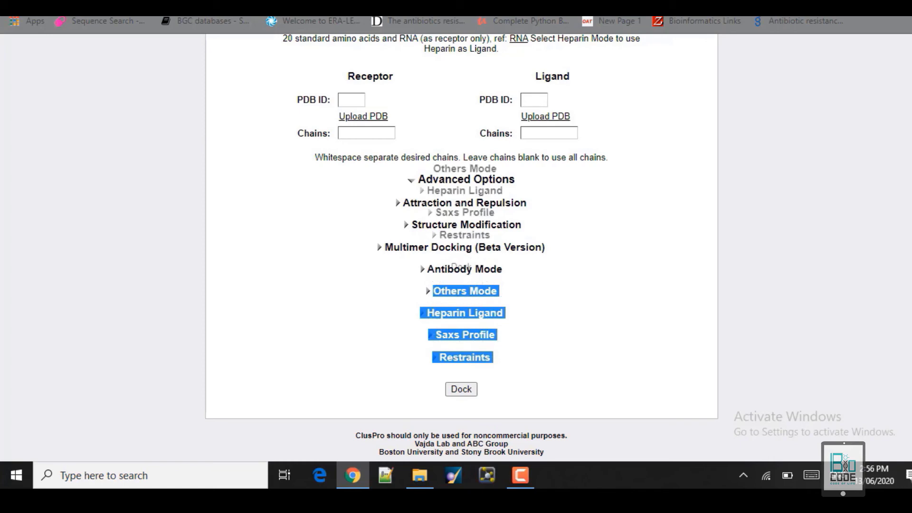
click(646, 347)
scroll(645, 347, up, 6)
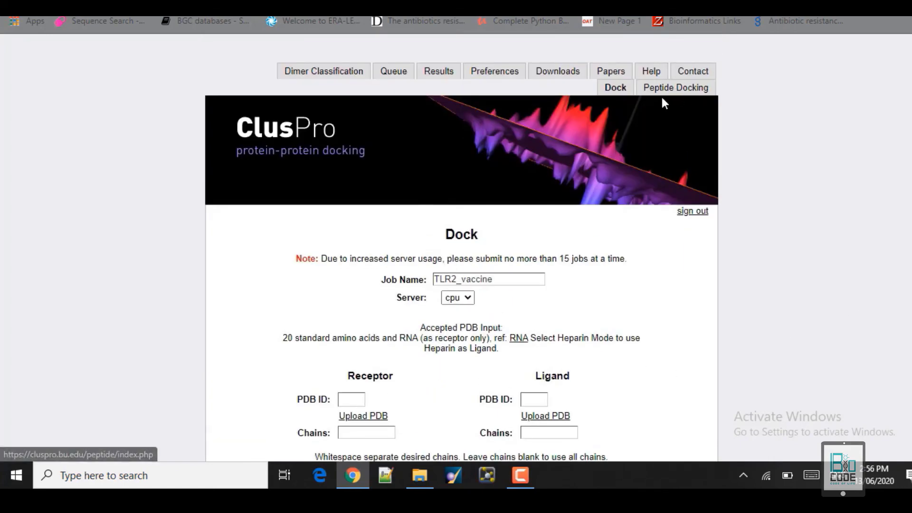
scroll(499, 308, down, 6)
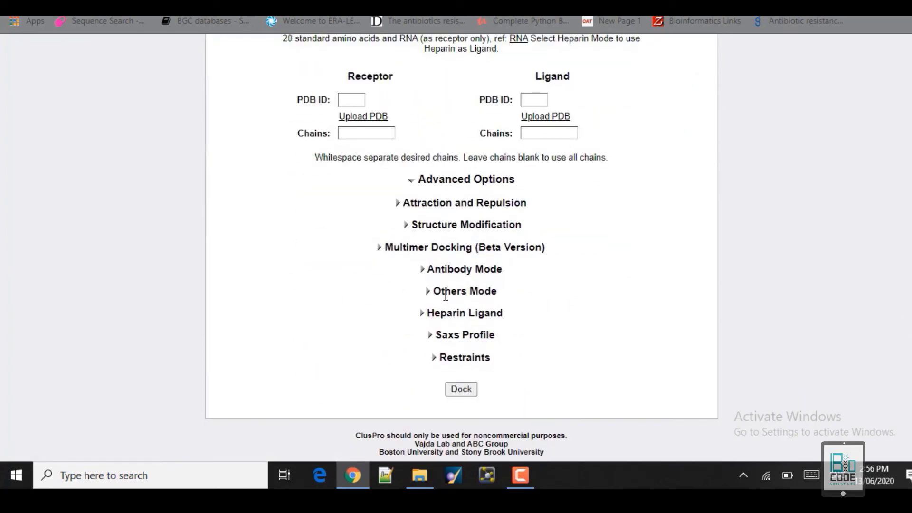
scroll(425, 300, up, 6)
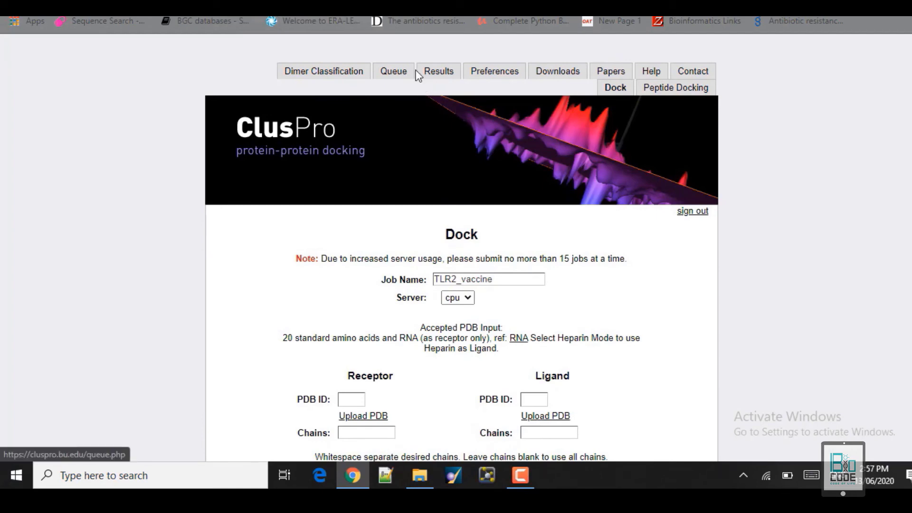
click(391, 76)
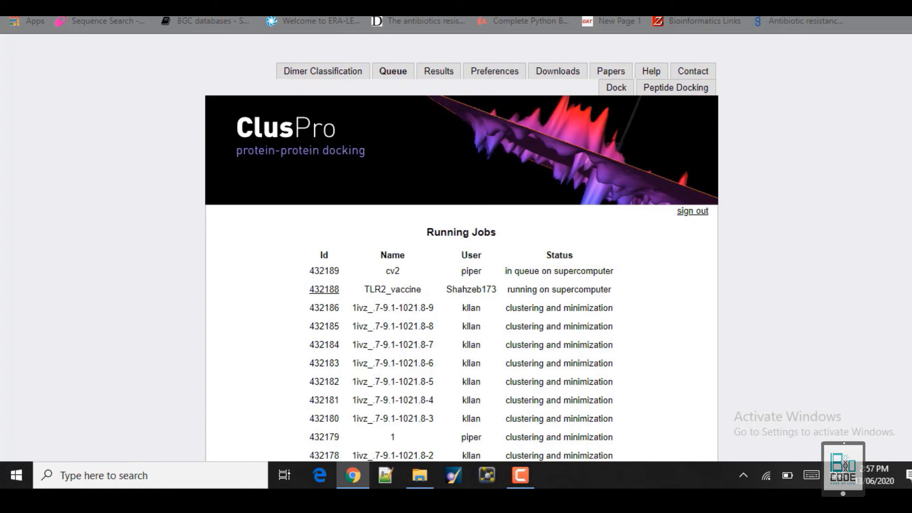
scroll(616, 123, down, 2)
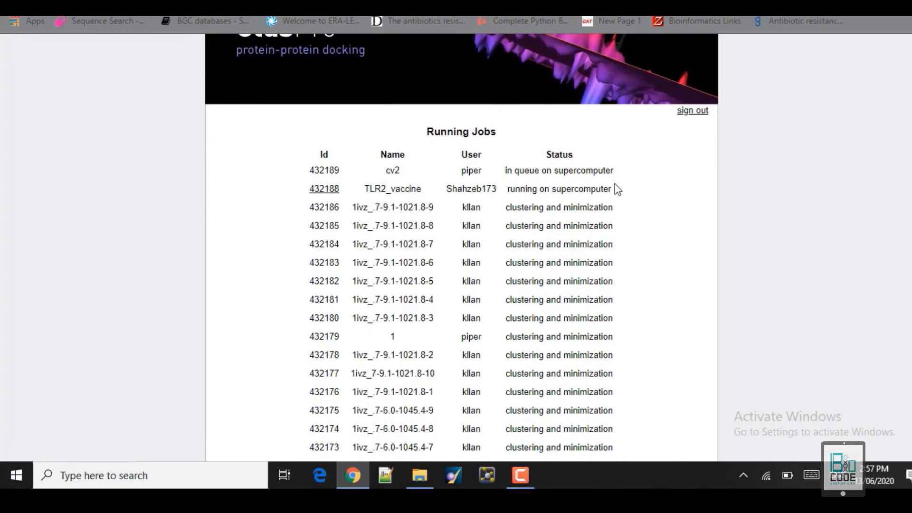
drag(614, 188, 505, 188)
click(649, 187)
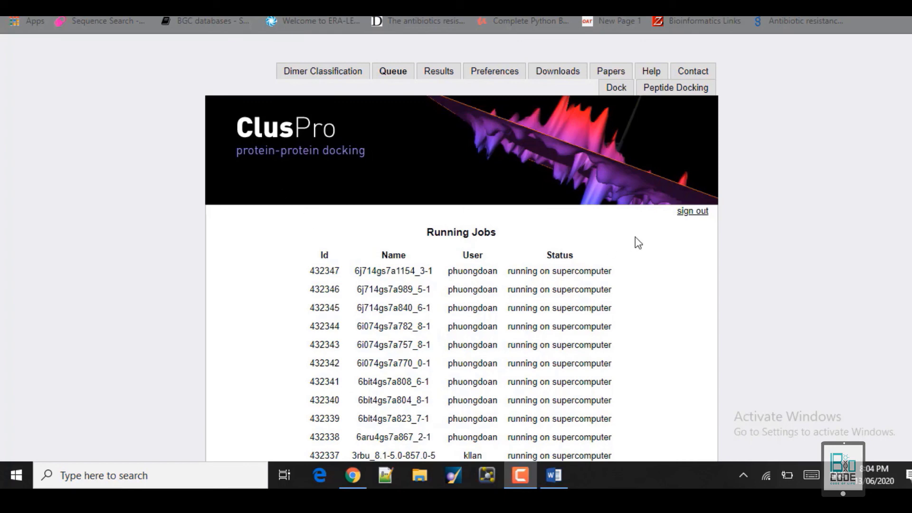
scroll(461, 247, down, 5)
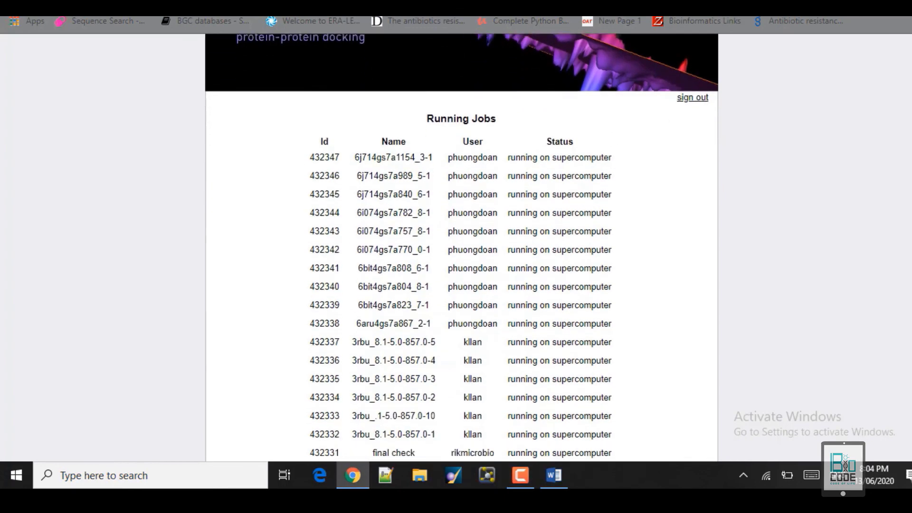
drag(910, 239, 908, 99)
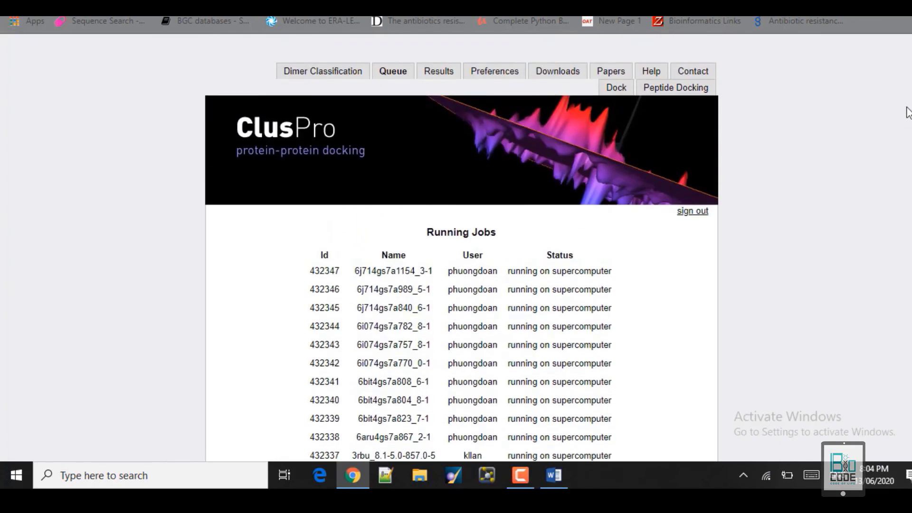
Open My Finished Jobs and locate the finished TLR2_vaccine job 432188.
click(436, 75)
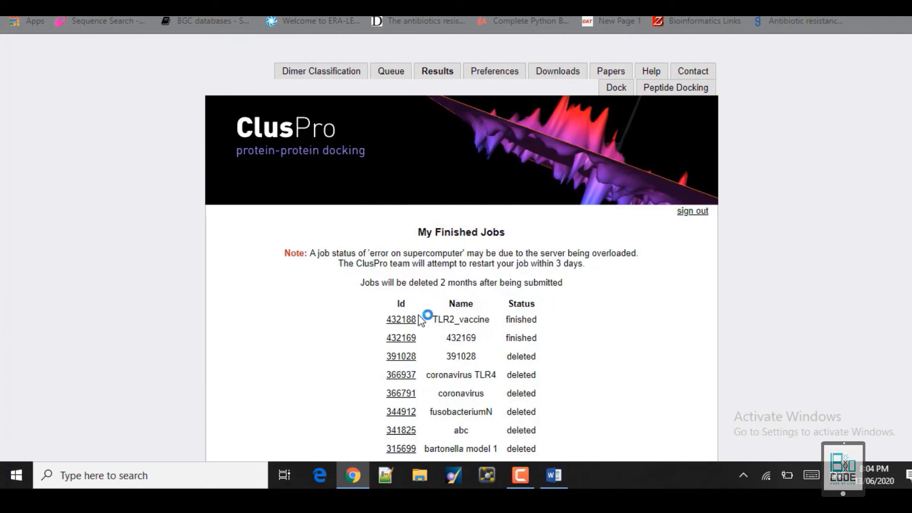
drag(419, 320, 369, 318)
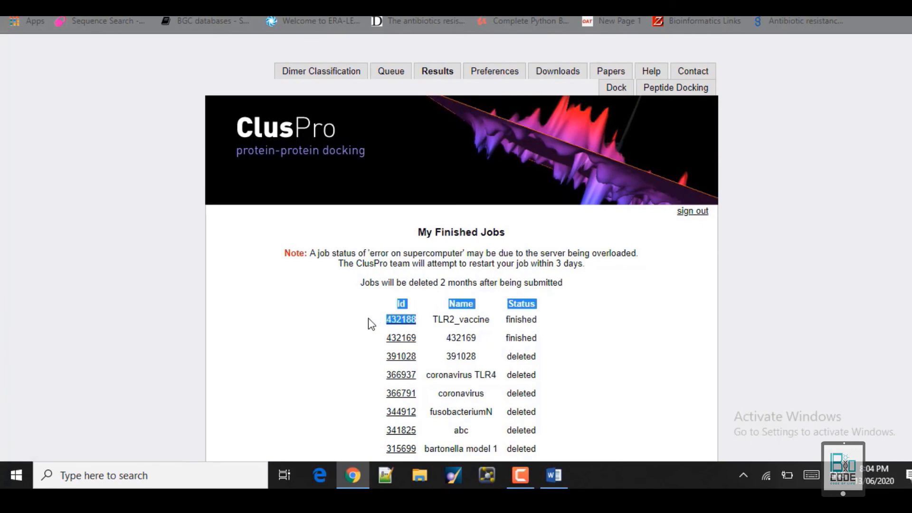
click(421, 323)
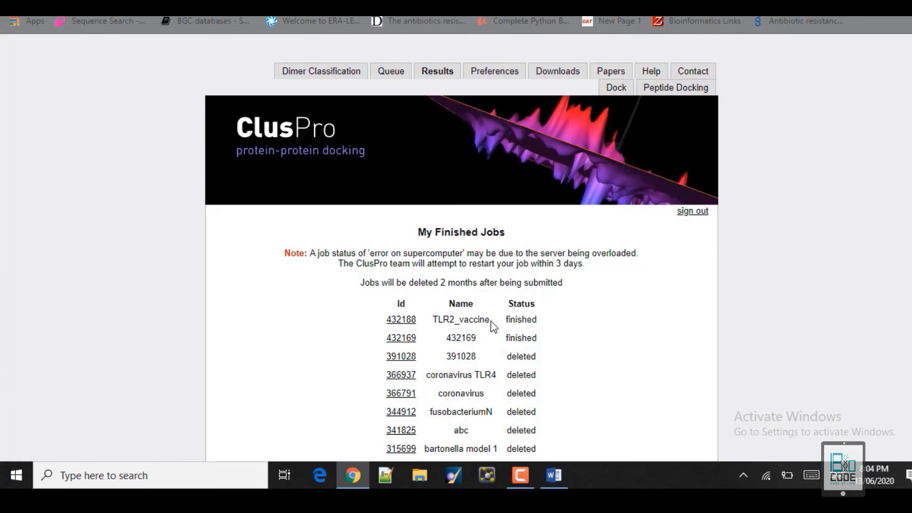
drag(492, 321, 431, 321)
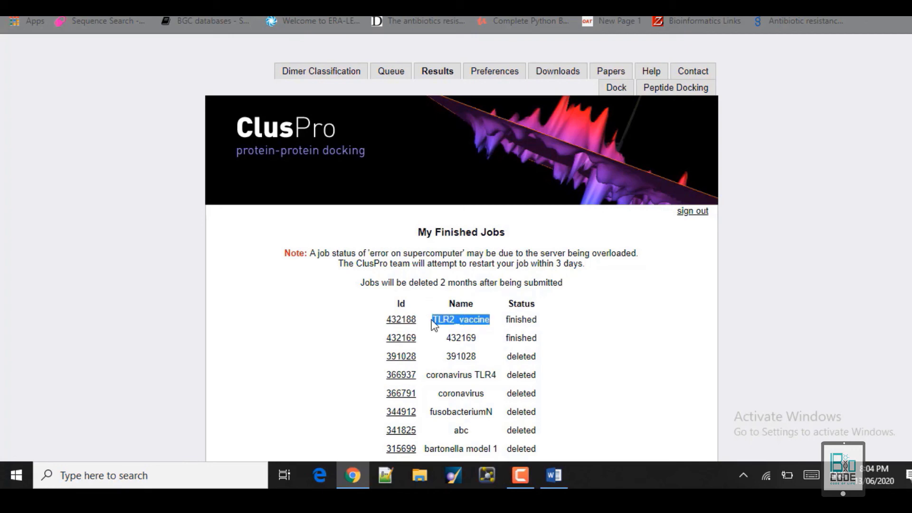
click(489, 319)
drag(490, 319, 432, 320)
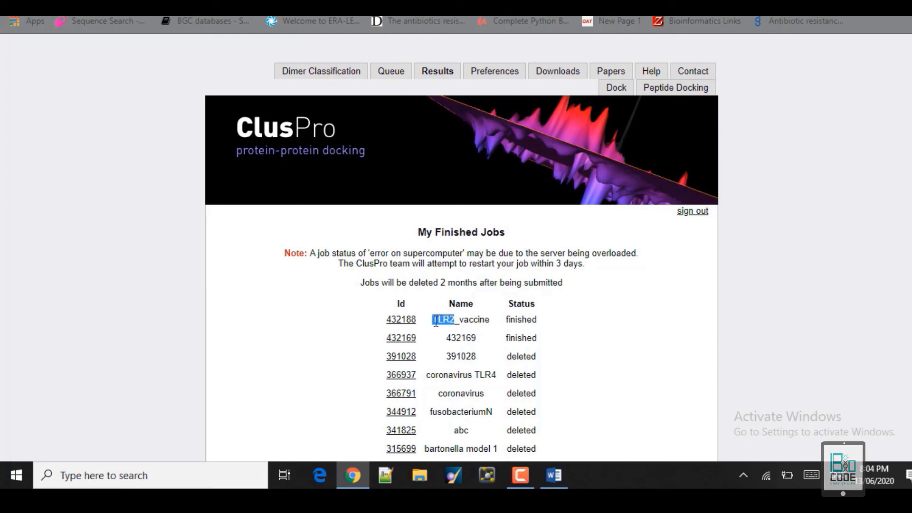
click(495, 327)
drag(541, 318, 514, 319)
click(589, 323)
Scroll through the older finished job rows and back to the top.
scroll(461, 244, down, 3)
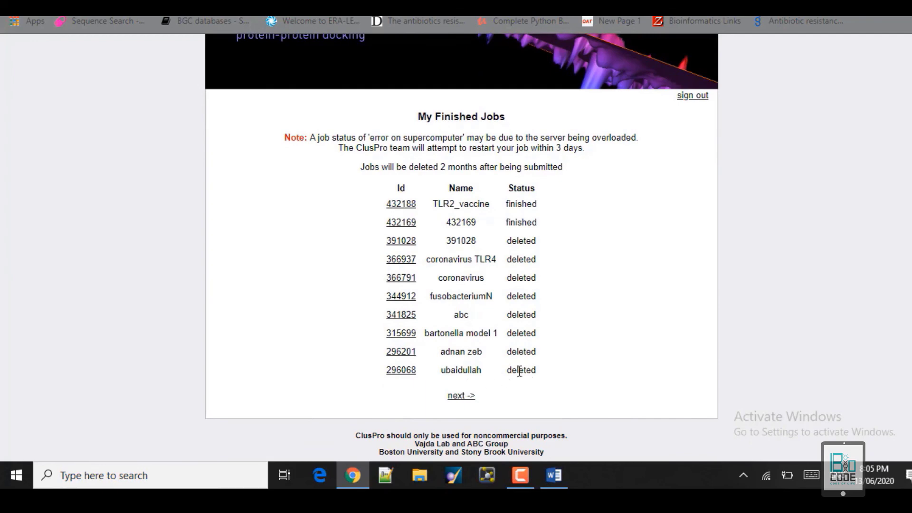
drag(536, 372, 386, 226)
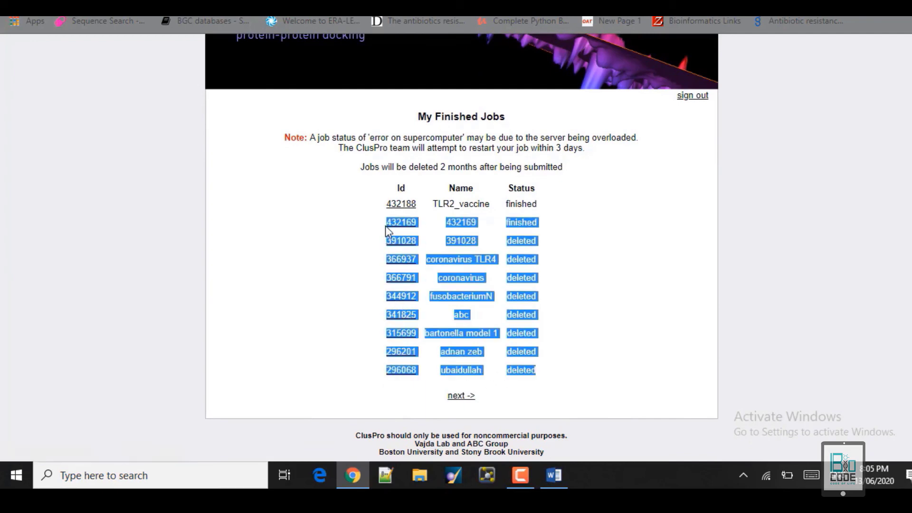
click(593, 249)
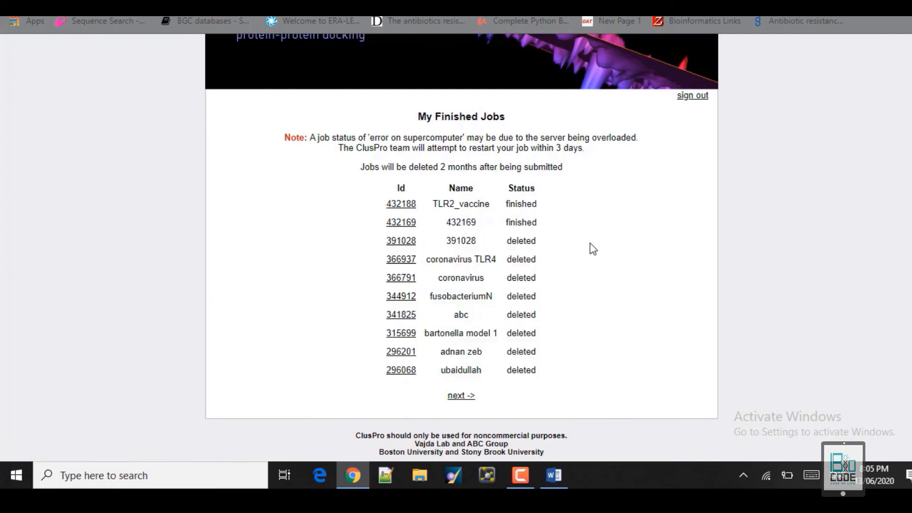
scroll(462, 247, up, 3)
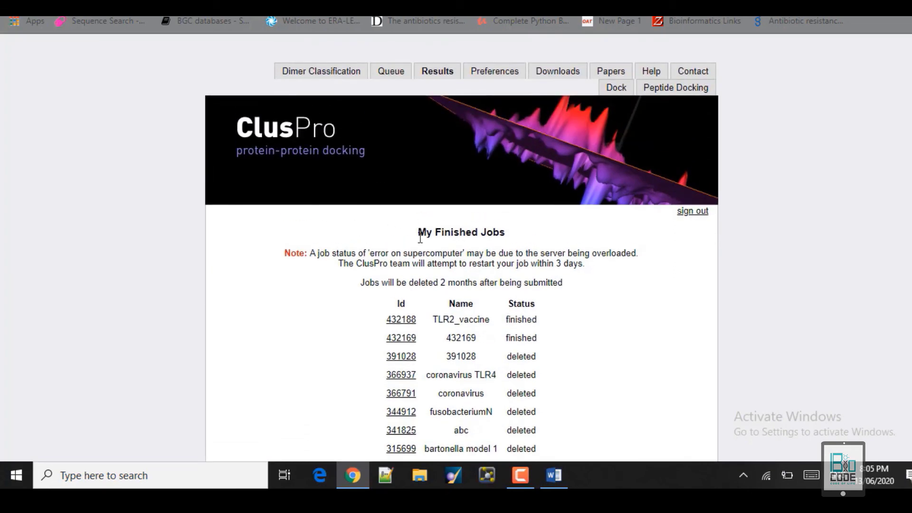
Open job 432188's details and display 30 models instead of 10.
click(402, 320)
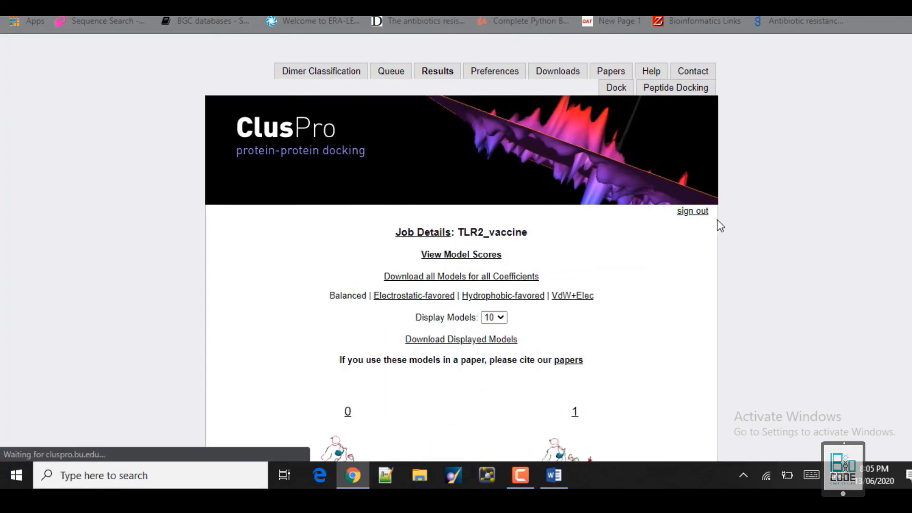
scroll(910, 430, down, 20)
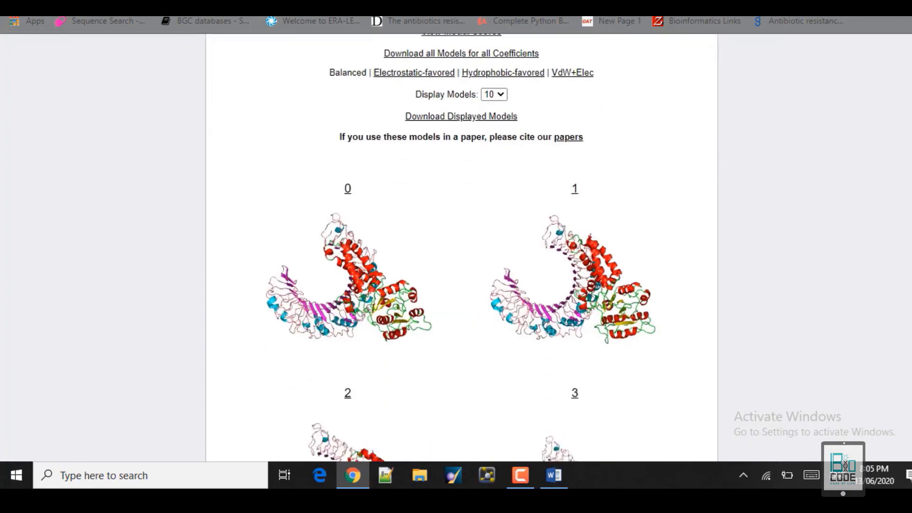
scroll(910, 430, up, 20)
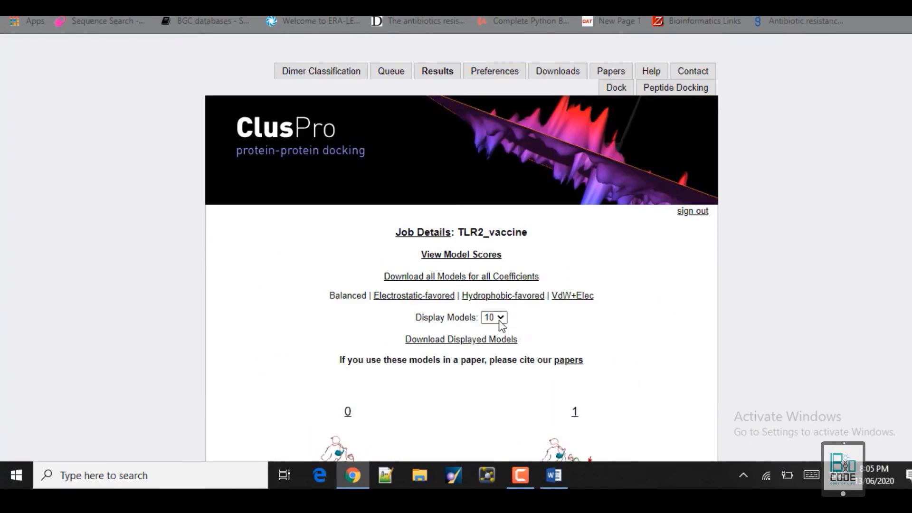
click(499, 319)
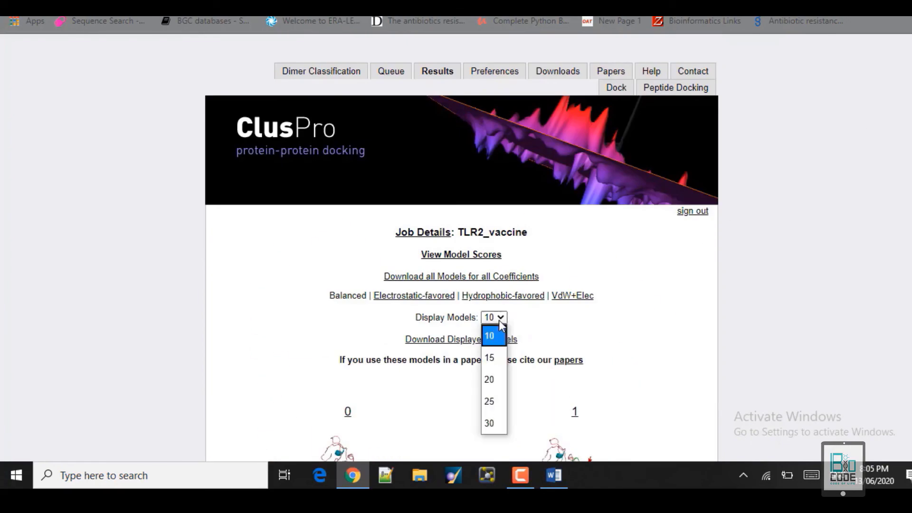
click(492, 423)
scroll(461, 247, down, 20)
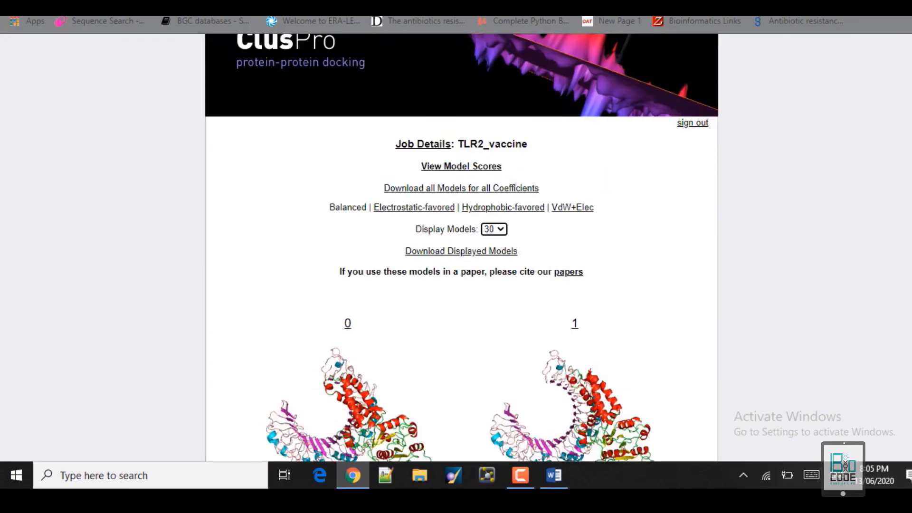
scroll(461, 247, down, 20)
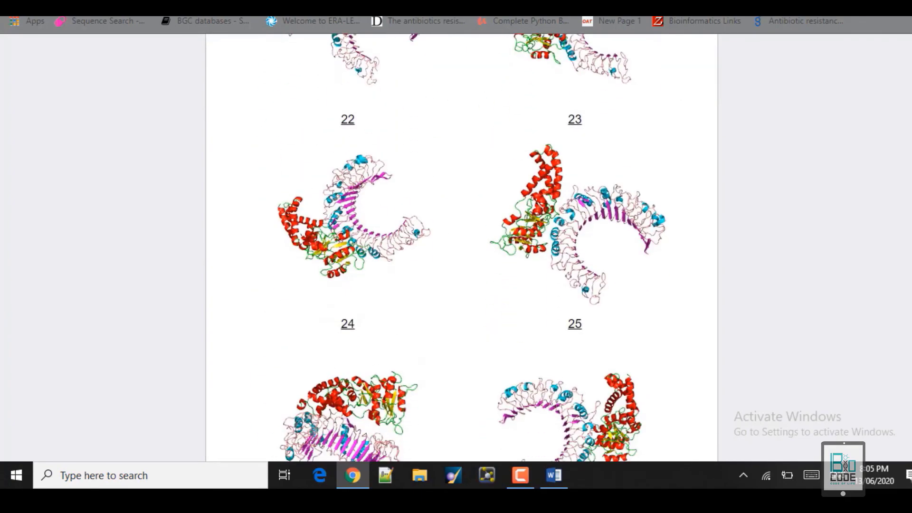
scroll(450, 375, up, 20)
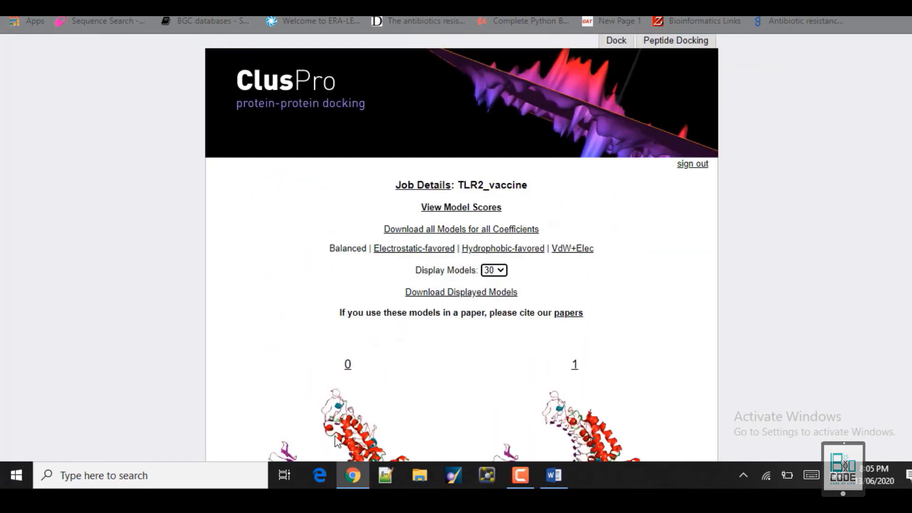
click(336, 437)
scroll(461, 247, up, 1)
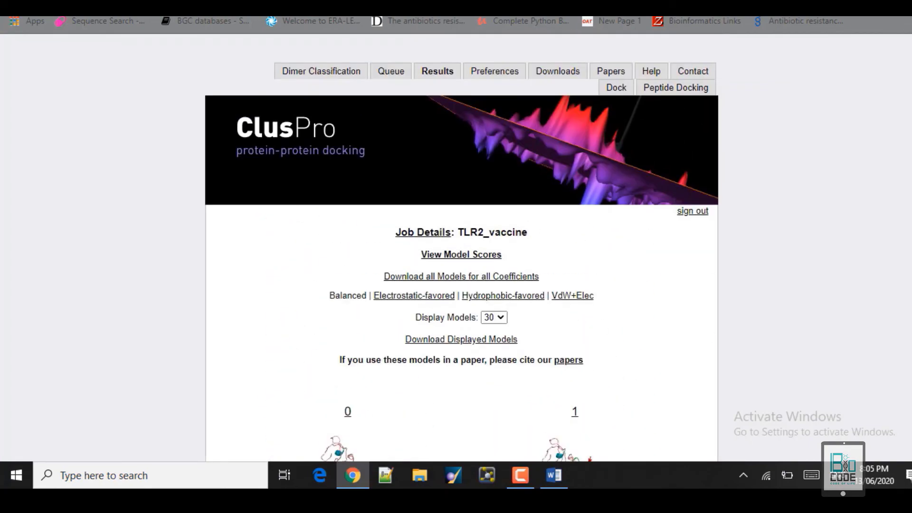
Open the model scores in a new tab and save the 30 displayed models as a zip.
right_click(462, 260)
click(475, 262)
click(451, 340)
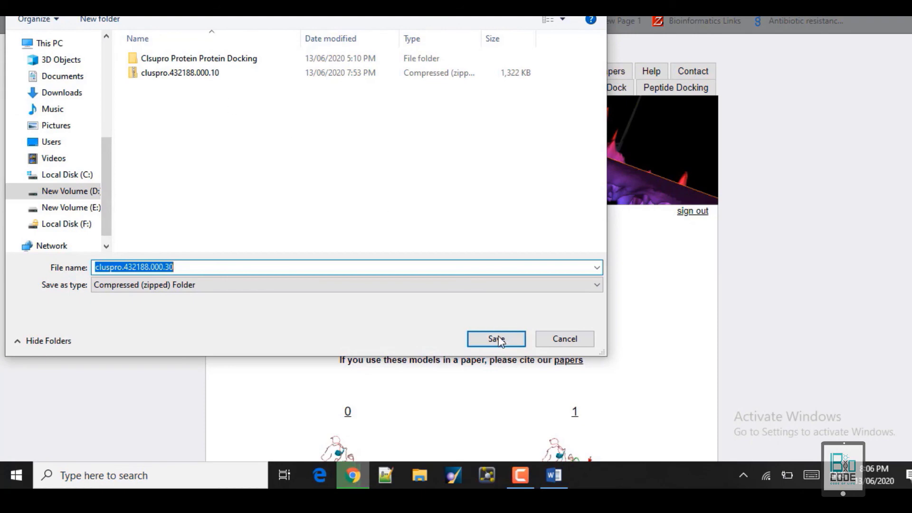
click(565, 339)
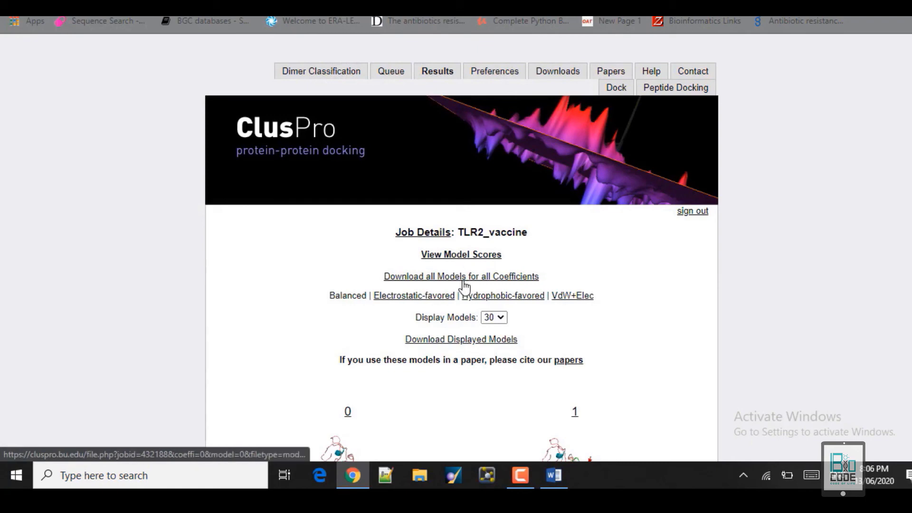
Show the Cluster Scores table and inspect cluster 0's center and lowest-energy scores (79 members, -1359.5).
click(461, 255)
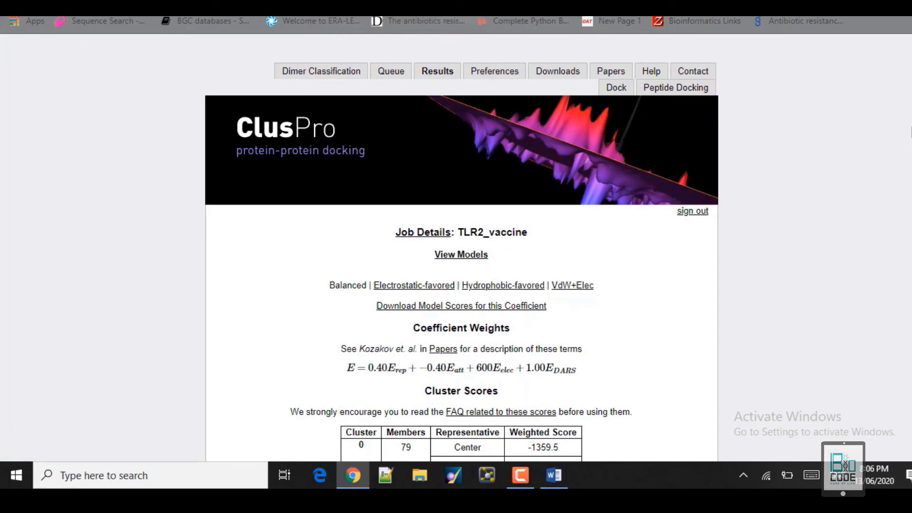
scroll(550, 92, down, 7)
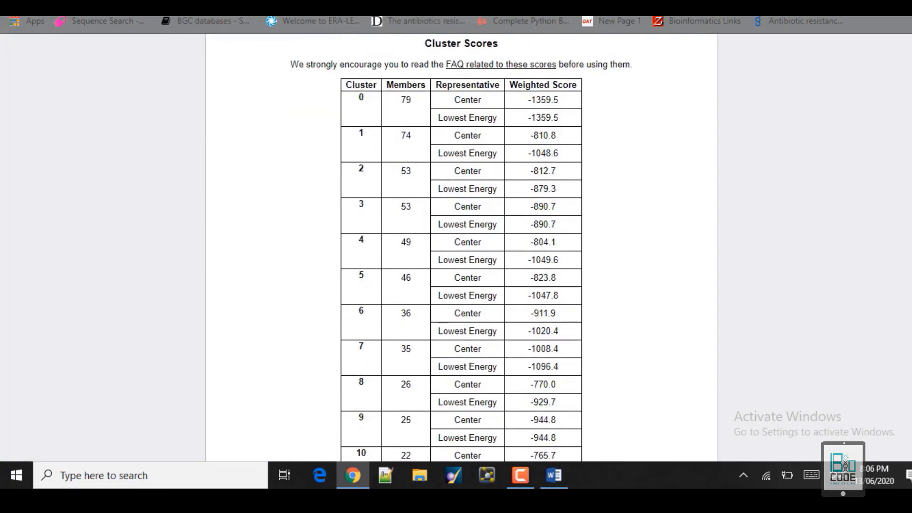
drag(448, 106, 564, 107)
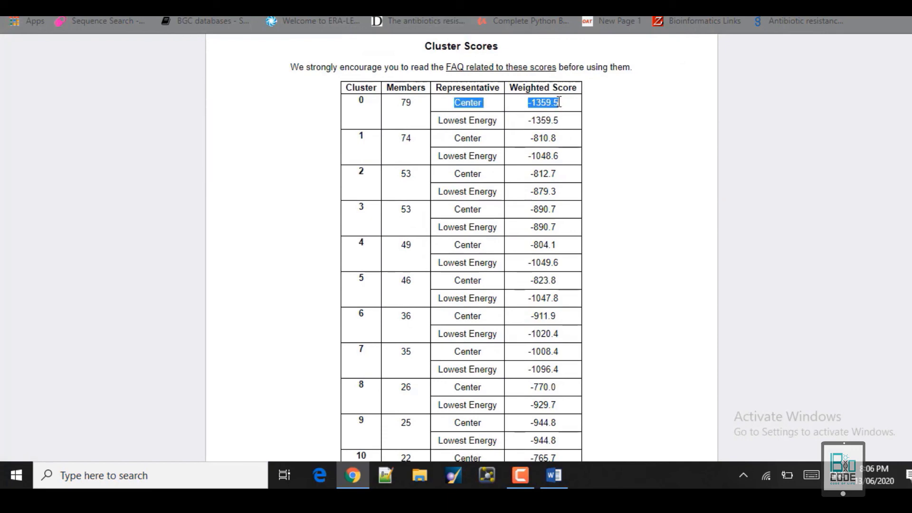
click(562, 106)
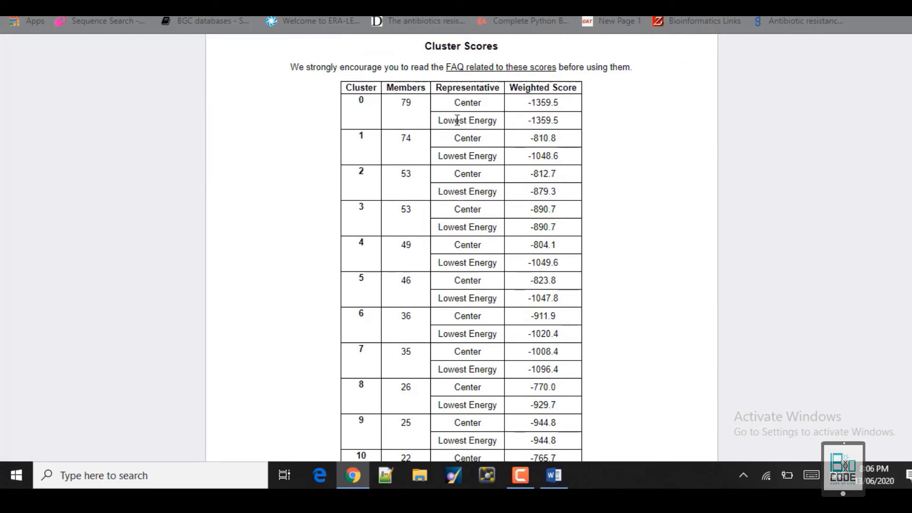
drag(457, 121, 558, 121)
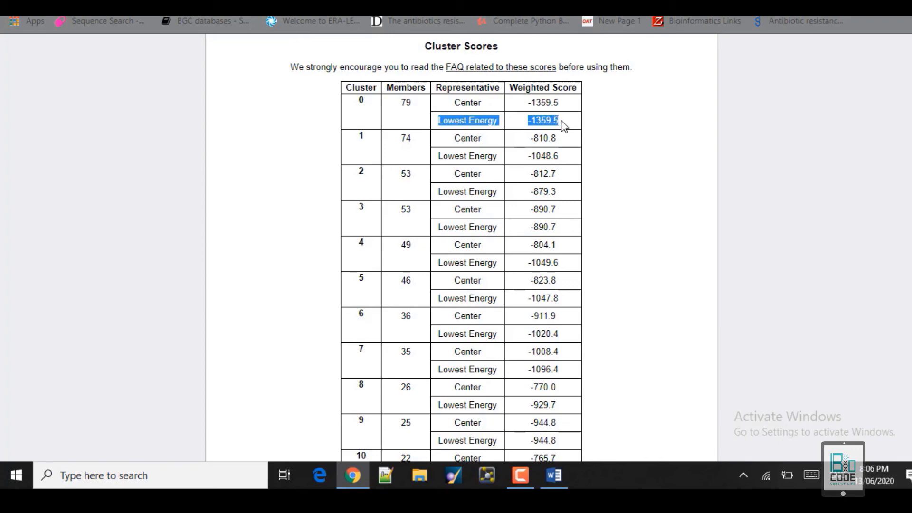
click(563, 126)
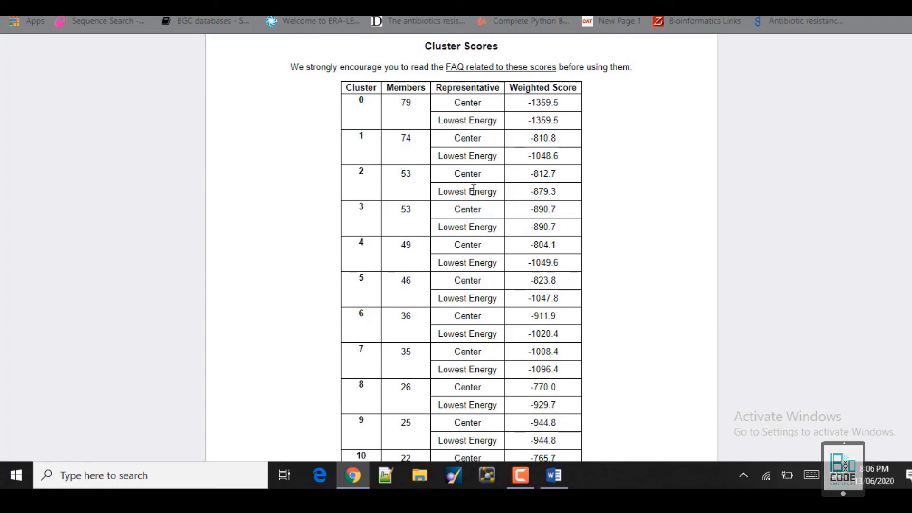
scroll(461, 247, down, 20)
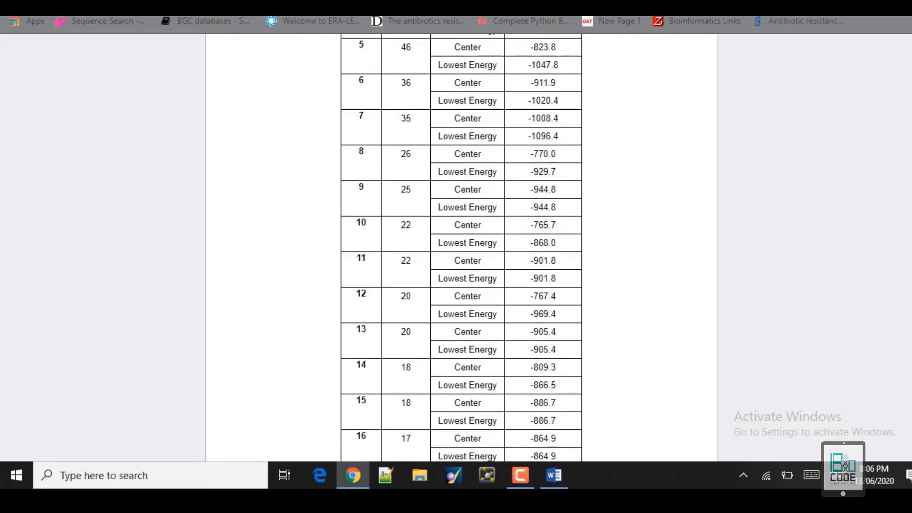
scroll(461, 247, up, 15)
scroll(461, 247, up, 15)
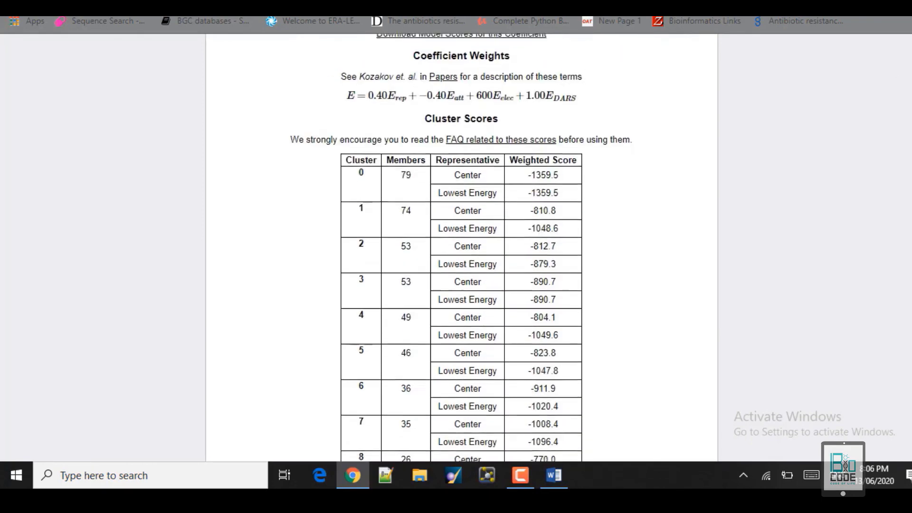